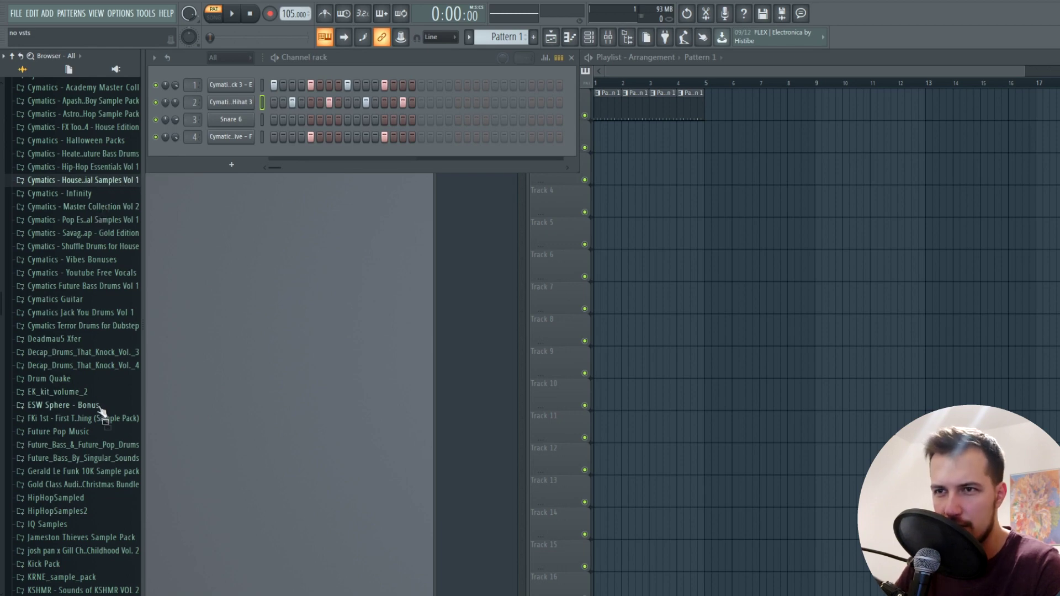
# Browse the KSHMR-VOLUME-3 synth bass shots to the KSHMR_Bass_Whomp folder and preview KSHMR_Bass_Whomp_07_F
pyautogui.scroll(-4, 117, 364)
pyautogui.click(108, 479)
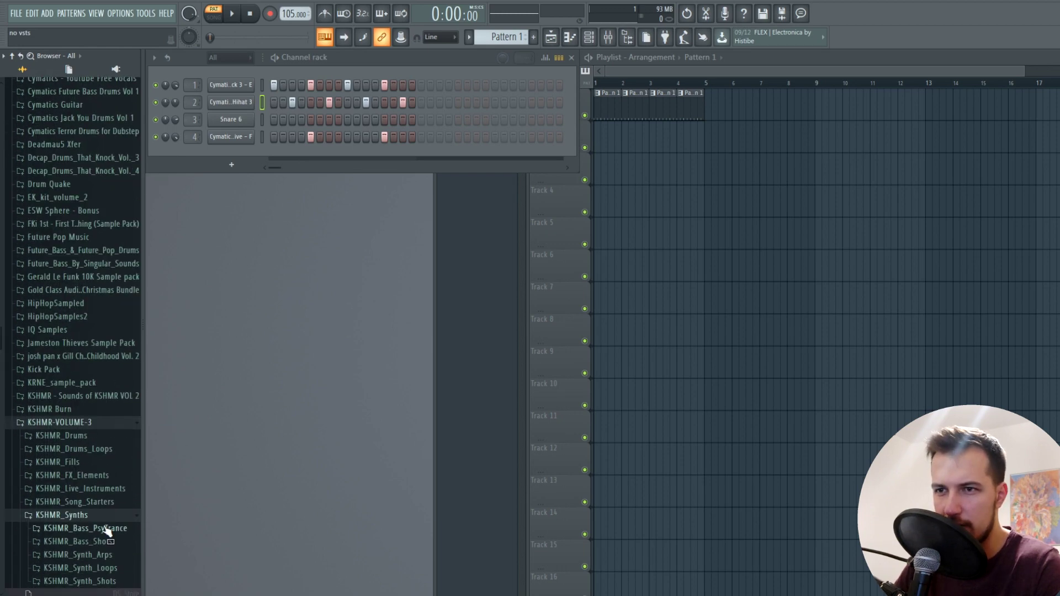
pyautogui.click(118, 542)
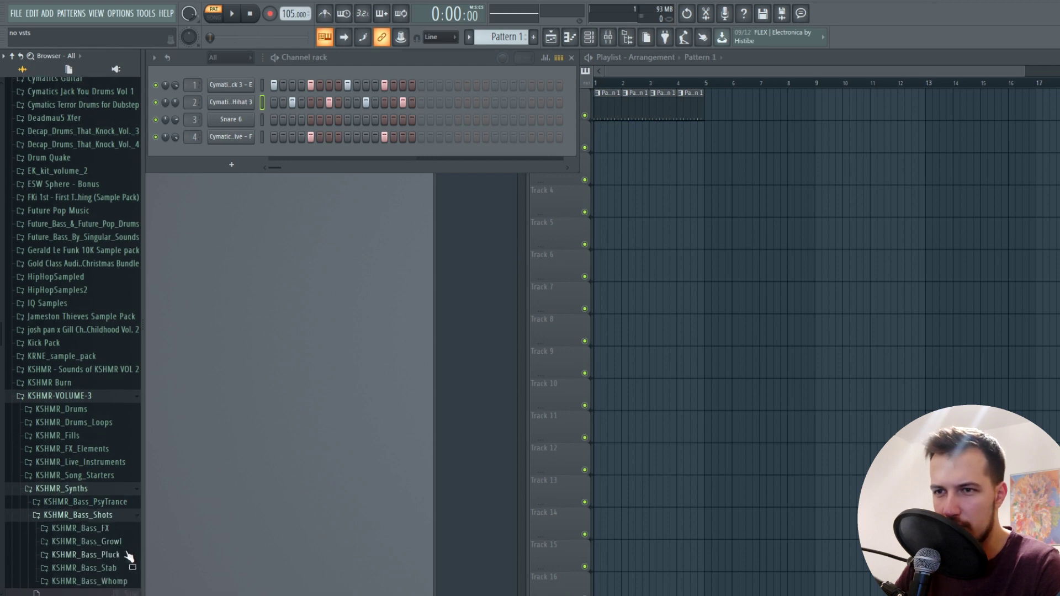
pyautogui.click(123, 584)
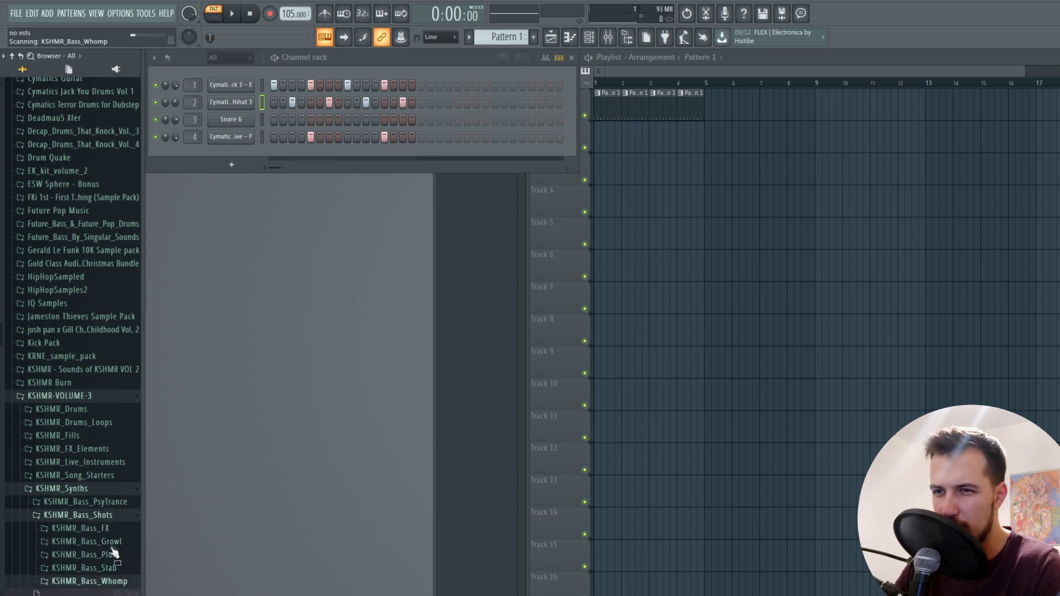
pyautogui.click(111, 377)
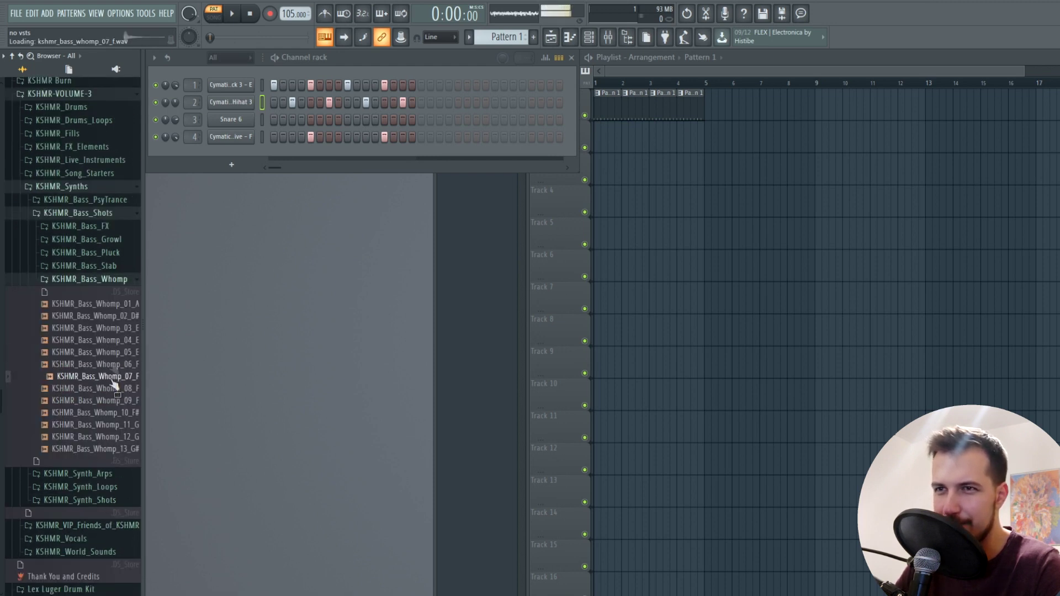
pyautogui.click(97, 280)
pyautogui.click(102, 280)
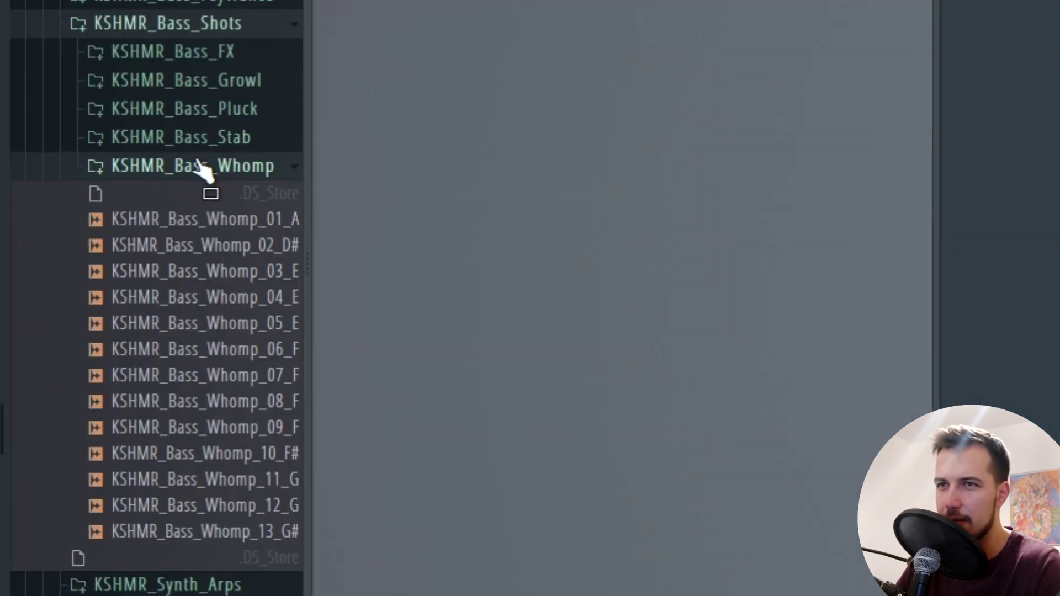
# Preview samples in the KSHMR_Bass_Pluck folder and add KSHMR_Bass_Pluck_11_E as a new channel below the drums
pyautogui.click(200, 138)
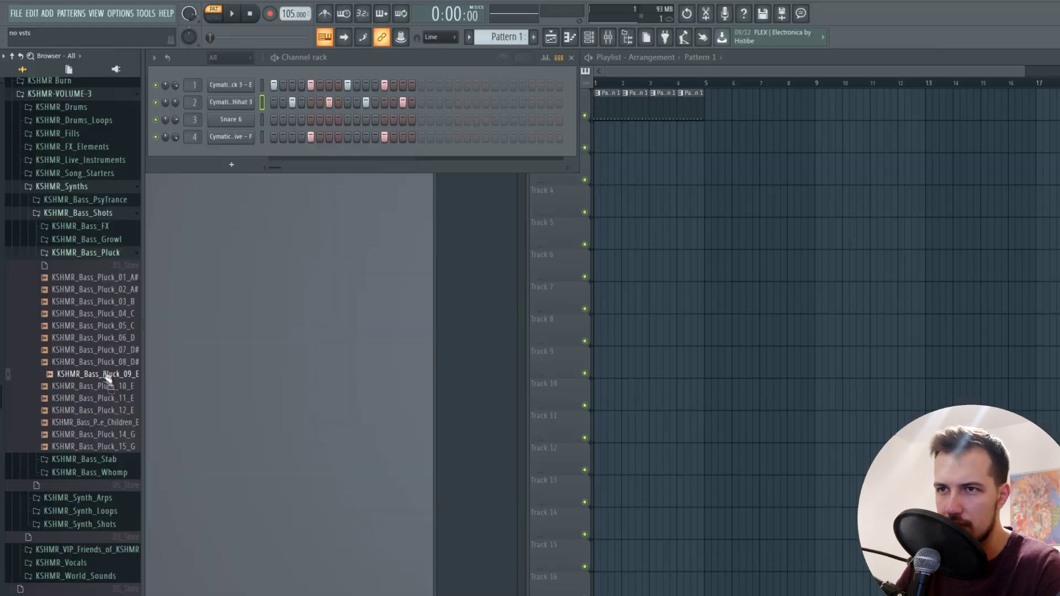
pyautogui.click(100, 365)
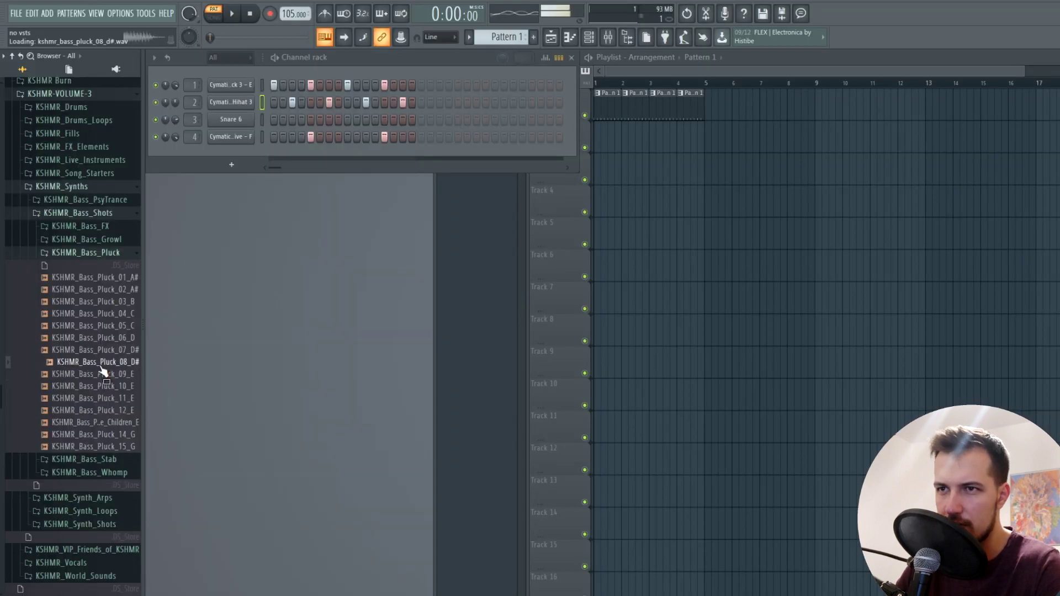
pyautogui.click(92, 387)
pyautogui.click(95, 400)
pyautogui.moveTo(250, 131); pyautogui.dragTo(226, 149)
# Create a new Pattern 2 and check the root note of the KSHMR_Bass_Pluck_11_E channel
pyautogui.click(550, 38)
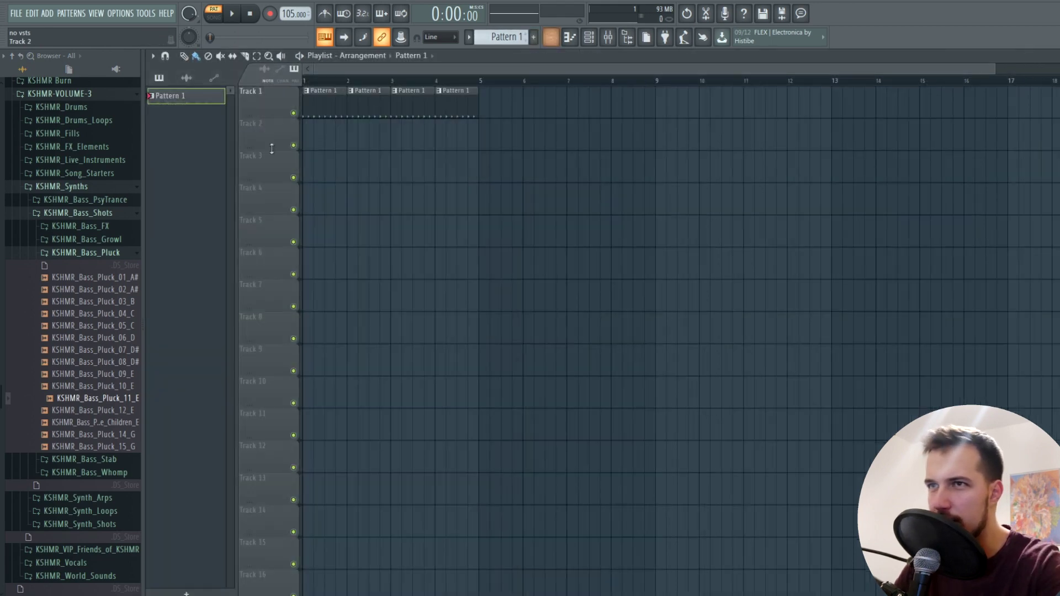
pyautogui.doubleClick(469, 58)
pyautogui.click(536, 42)
pyautogui.click(234, 155)
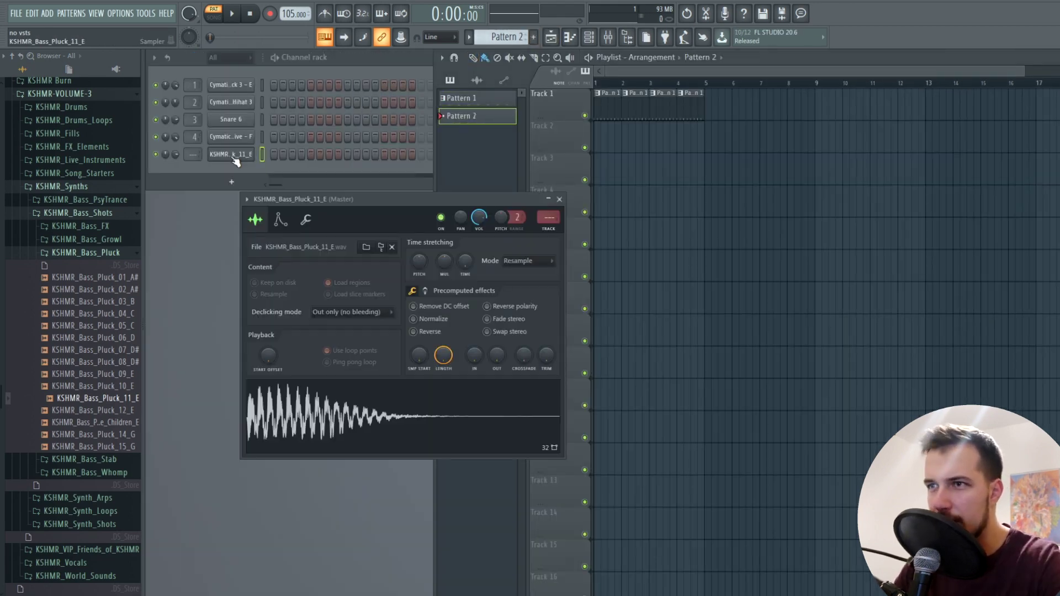
pyautogui.click(306, 220)
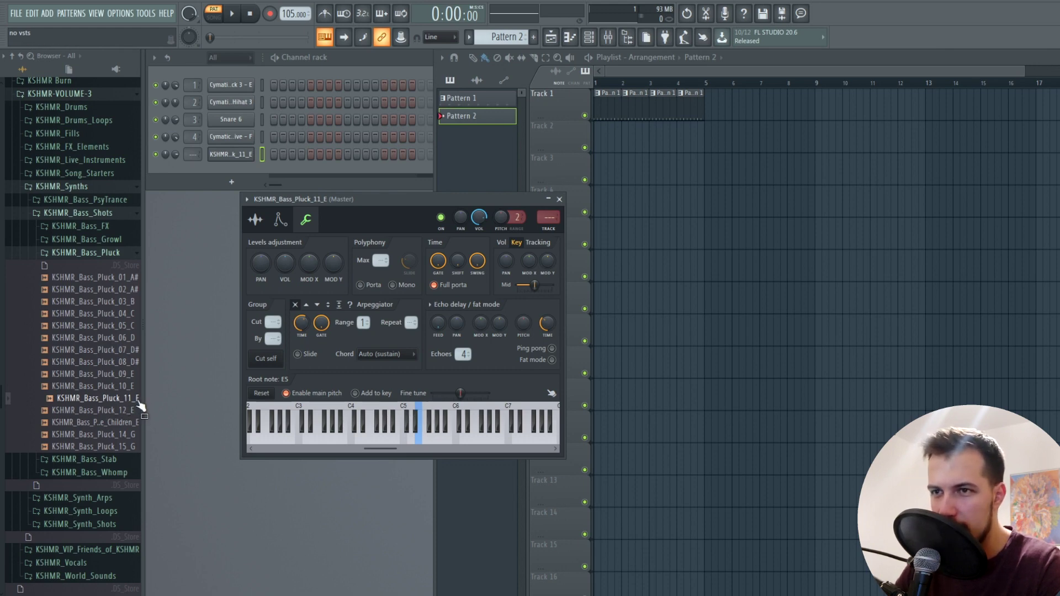
pyautogui.click(560, 199)
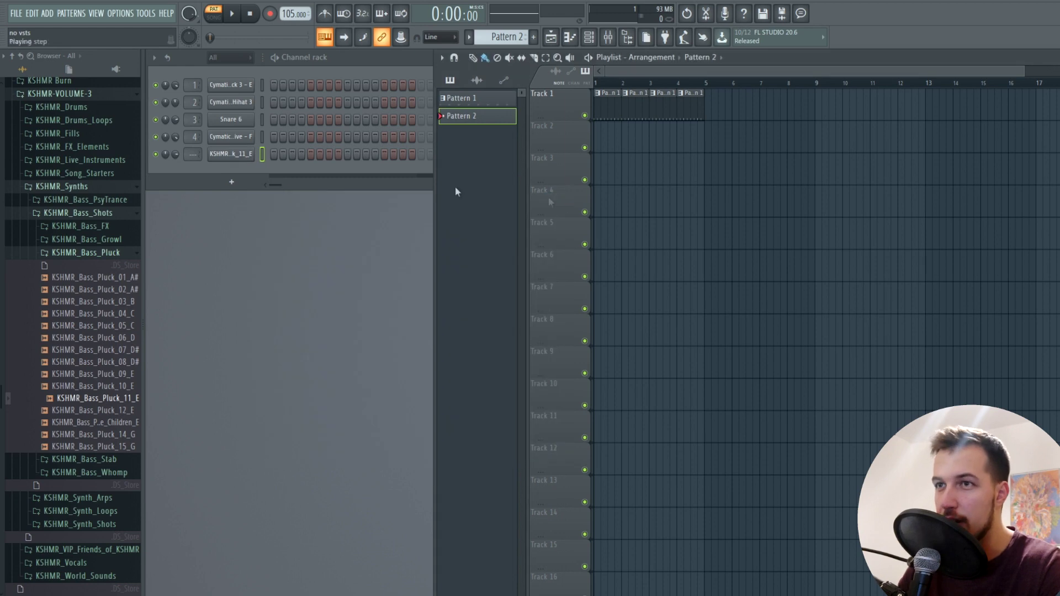
# Write three consecutive F5 notes in the bass pluck's piano roll, starting one step into bar 1, with the metronome on
pyautogui.rightClick(237, 154)
pyautogui.click(273, 155)
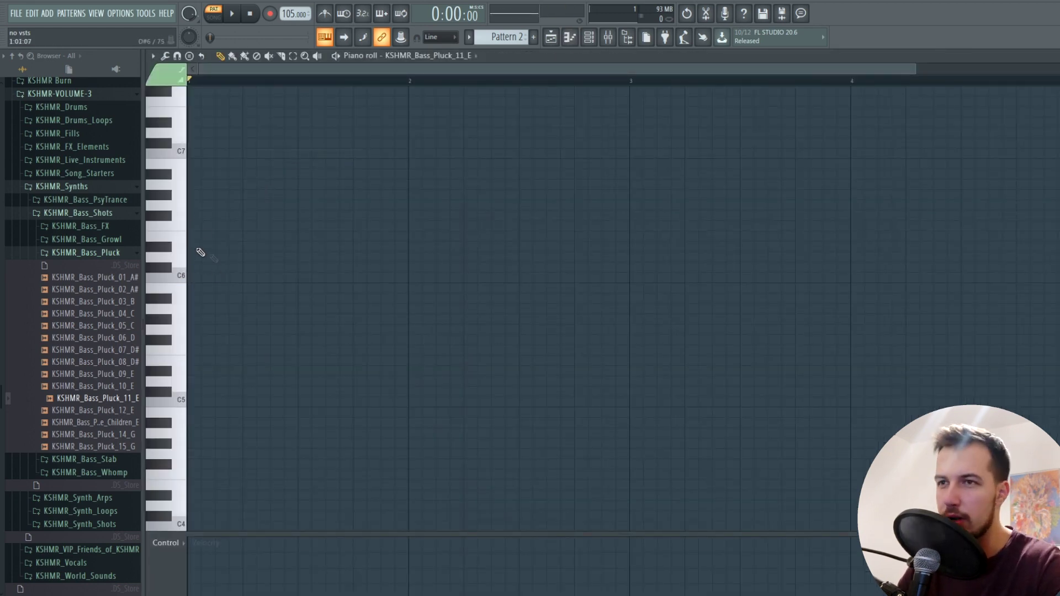
pyautogui.scroll(-2, 223, 292)
pyautogui.moveTo(190, 369); pyautogui.dragTo(203, 324)
pyautogui.click(238, 17)
pyautogui.click(220, 320)
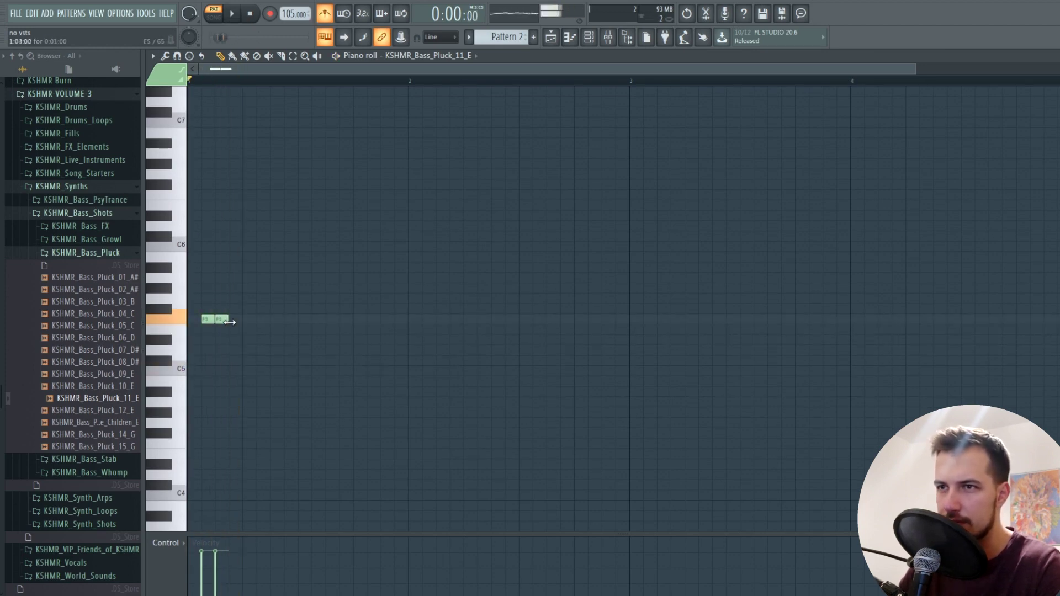
pyautogui.click(234, 320)
pyautogui.press('space')
# Duplicate the group of three F5 notes until every beat of bar 1 has one, and play it back
pyautogui.moveTo(273, 352); pyautogui.dragTo(202, 294)
pyautogui.press('space')
pyautogui.hotkey('ctrl', 'b')
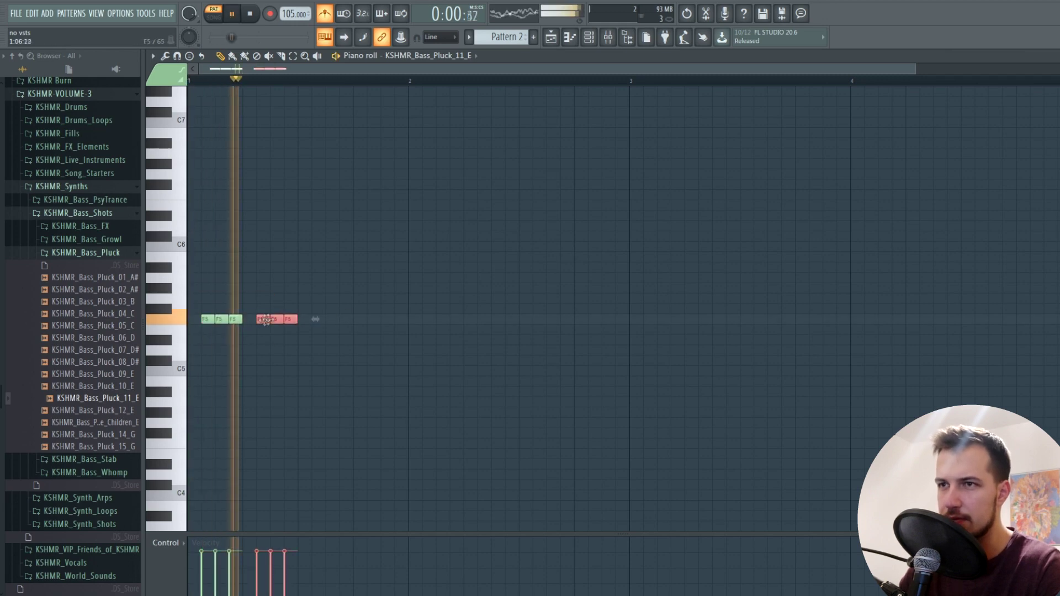
pyautogui.hotkey('ctrl', 'b')
pyautogui.moveTo(316, 318); pyautogui.dragTo(371, 319)
pyautogui.keyDown('ctrl'); pyautogui.click(379, 339); pyautogui.keyUp('ctrl')
pyautogui.press('space')
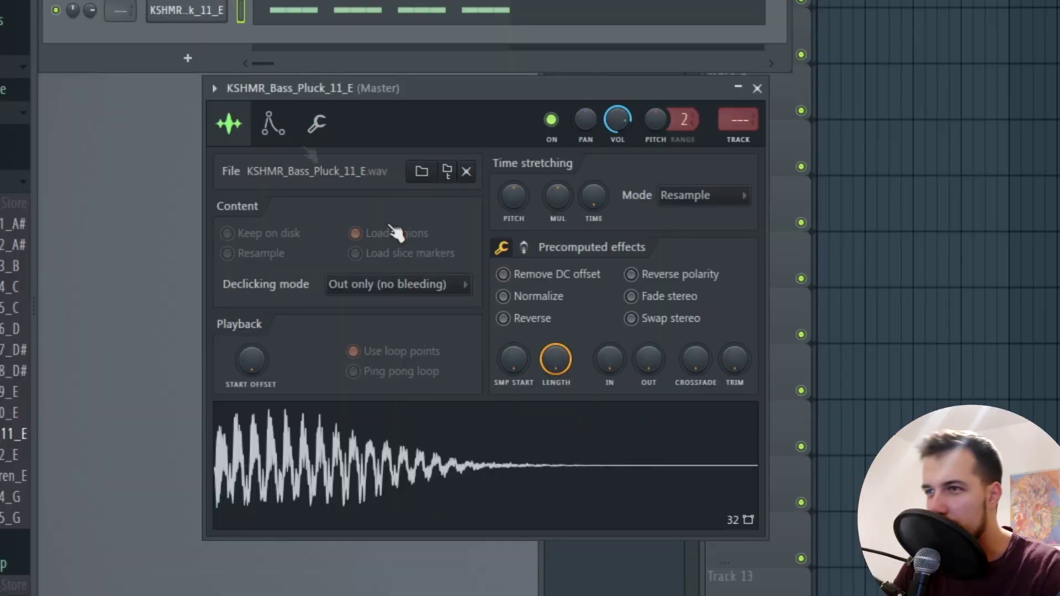
# Add a fade-out to the bass pluck sample, enable its volume envelope with no release, and audition it at E5
pyautogui.moveTo(649, 366); pyautogui.dragTo(650, 348)
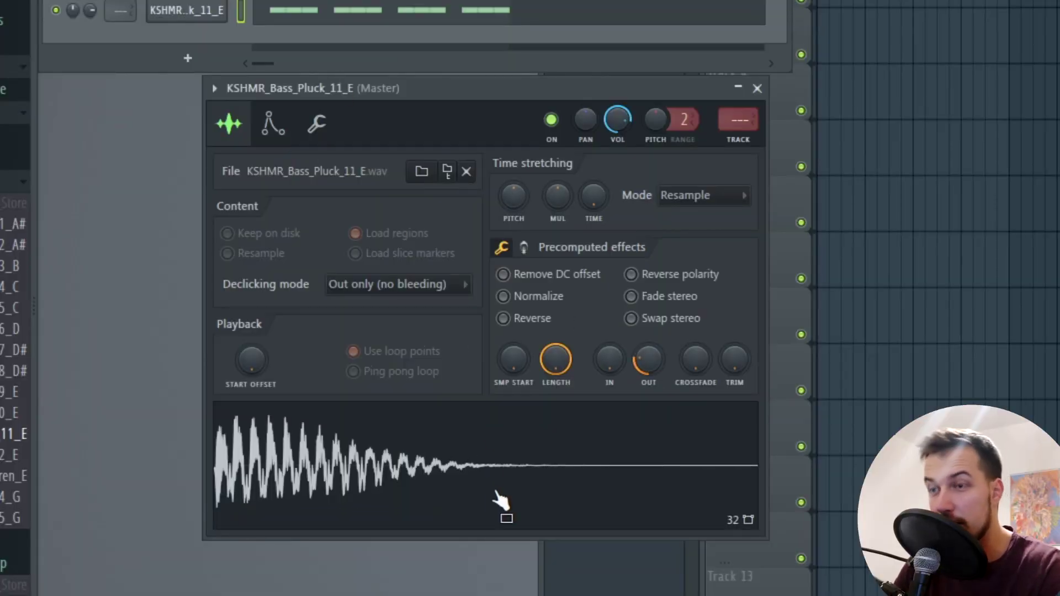
pyautogui.click(317, 124)
pyautogui.click(273, 123)
pyautogui.click(317, 126)
pyautogui.click(274, 123)
pyautogui.moveTo(250, 219); pyautogui.dragTo(222, 220)
pyautogui.click(484, 507)
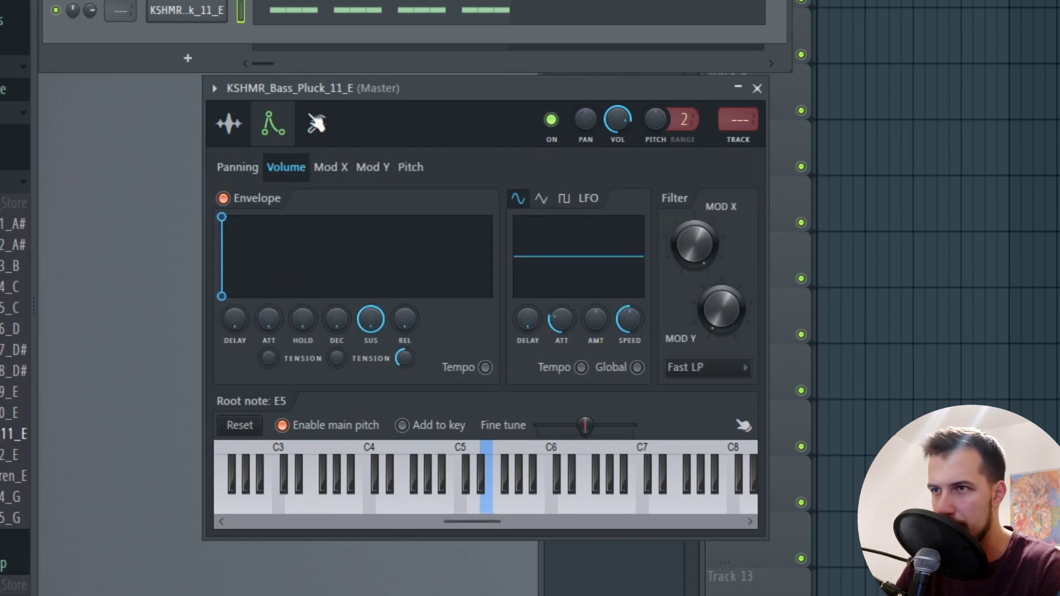
# Make the bass pluck channel mono with a maximum polyphony of 1 and restore a short volume envelope release
pyautogui.click(316, 123)
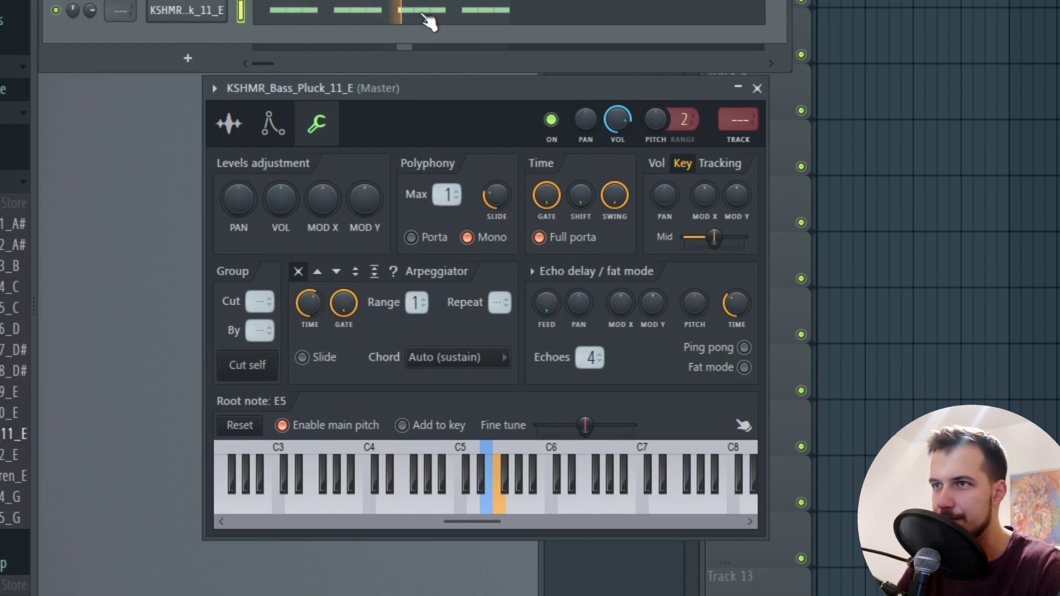
pyautogui.click(272, 124)
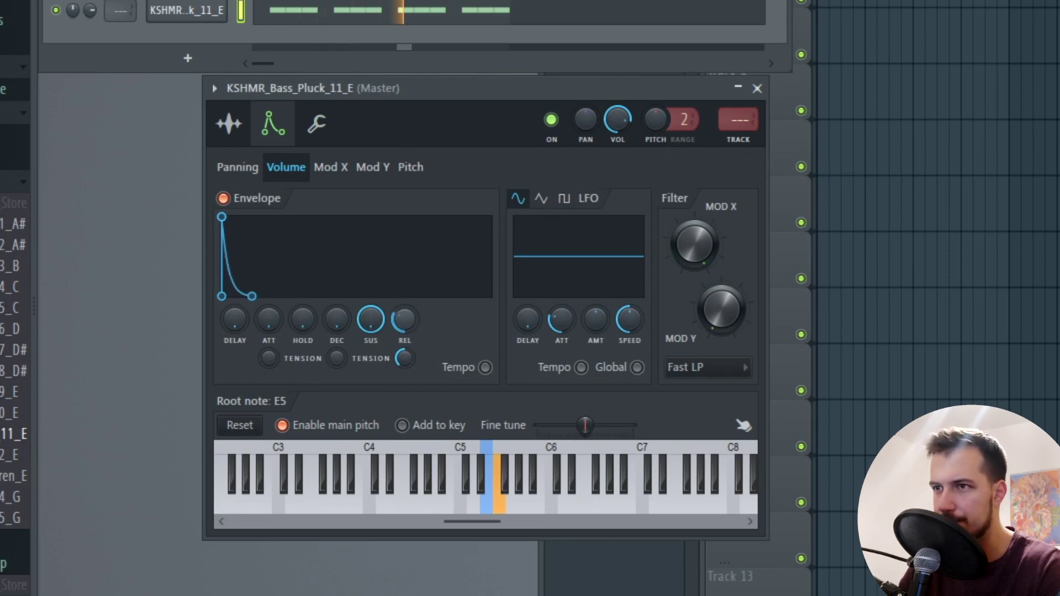
pyautogui.click(231, 124)
# Lower all bass notes to E5 and place four Pattern 2 clips on Track 2, under the Pattern 1 clips
pyautogui.click(371, 10)
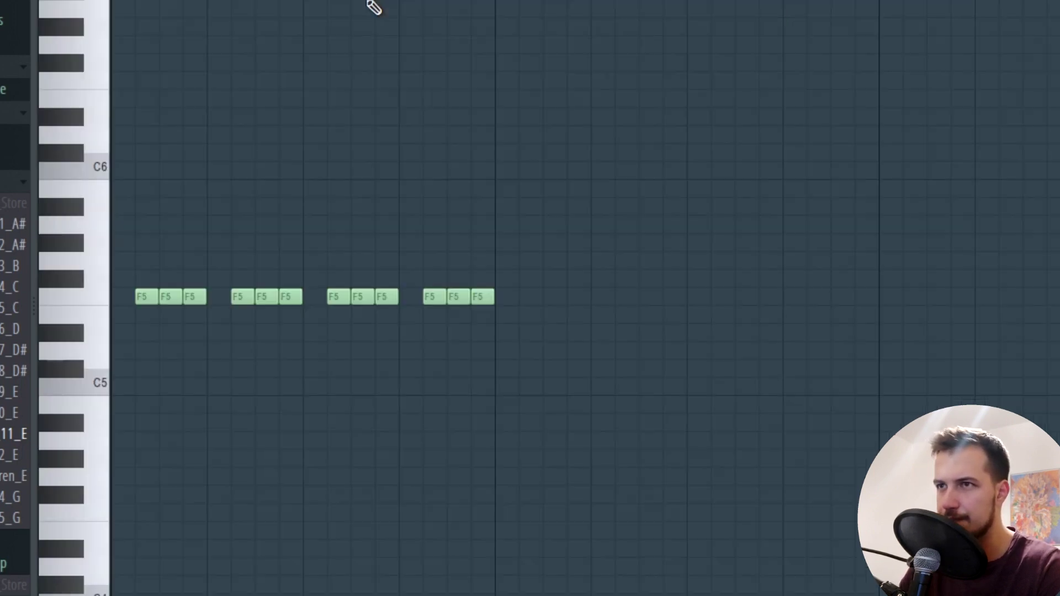
pyautogui.press('space')
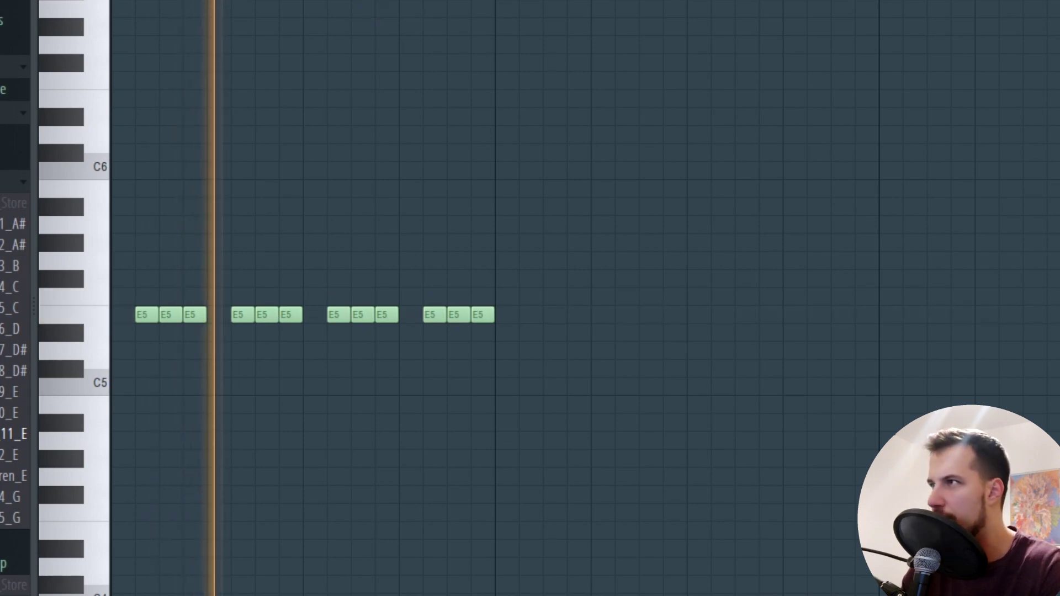
pyautogui.click(1038, 2)
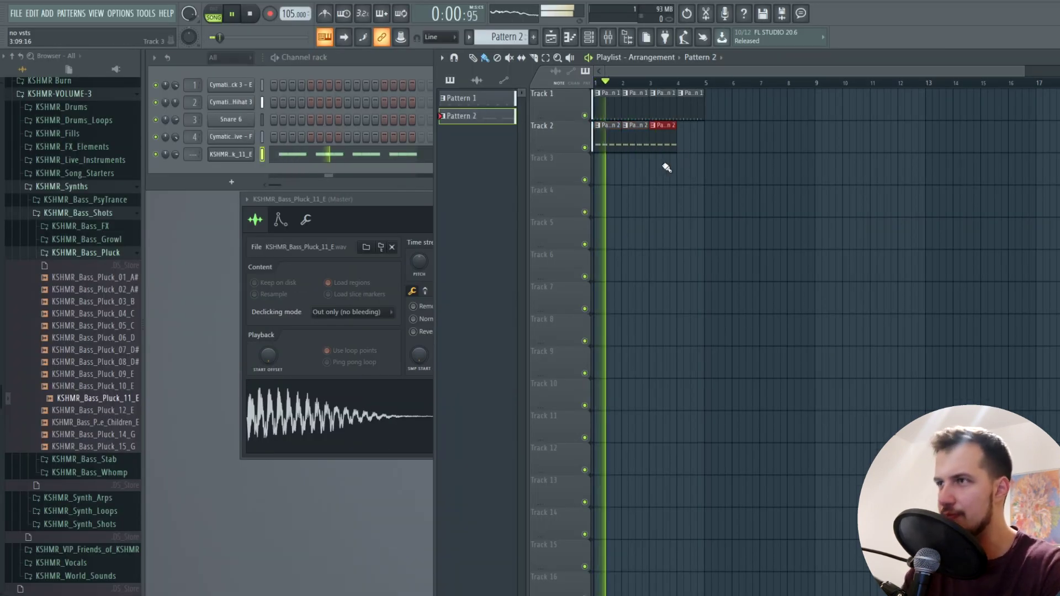
pyautogui.press('space')
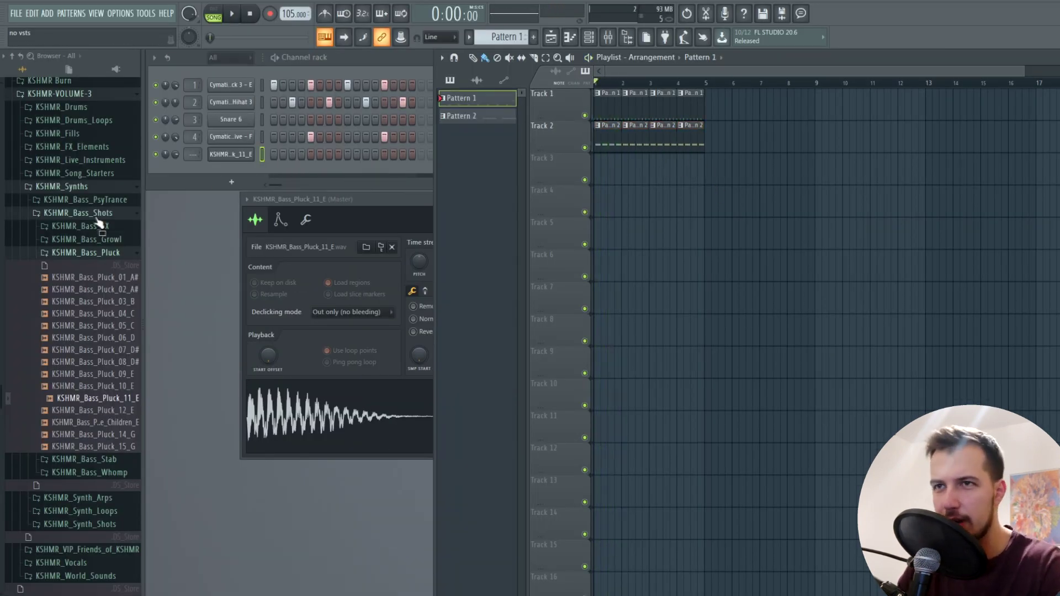
# Preview samples in the KSHMR_Hard_Snares folder and replace channel 4's sample with KSHMR_Hard_Snare_16_G#, then check it in the song
pyautogui.click(77, 186)
pyautogui.scroll(2, 86, 188)
pyautogui.click(86, 180)
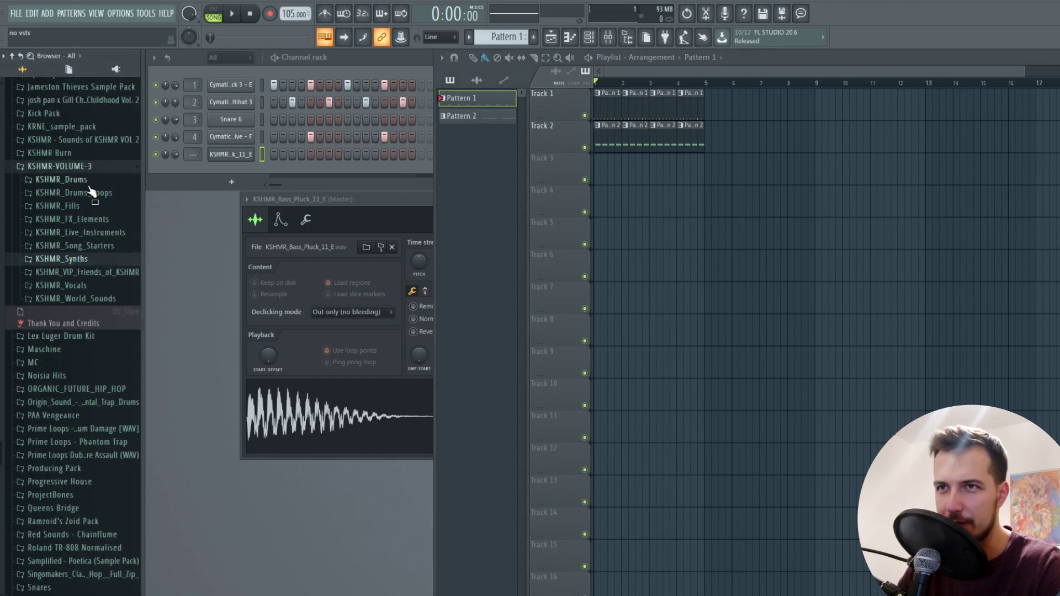
pyautogui.click(83, 312)
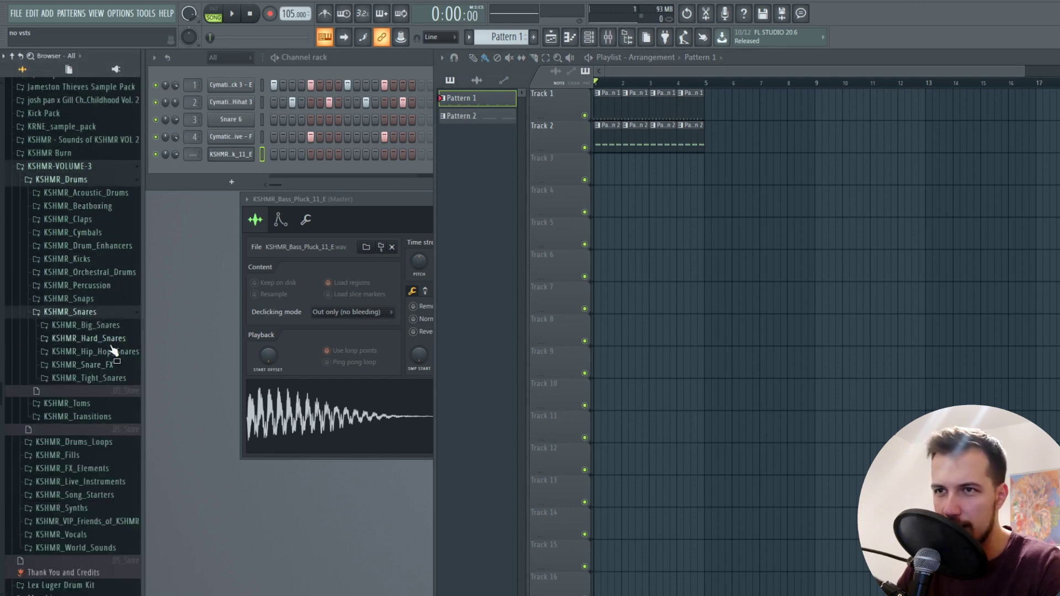
pyautogui.click(110, 338)
pyautogui.click(108, 497)
pyautogui.click(113, 522)
pyautogui.click(115, 534)
pyautogui.moveTo(117, 544); pyautogui.dragTo(239, 140)
pyautogui.press('space')
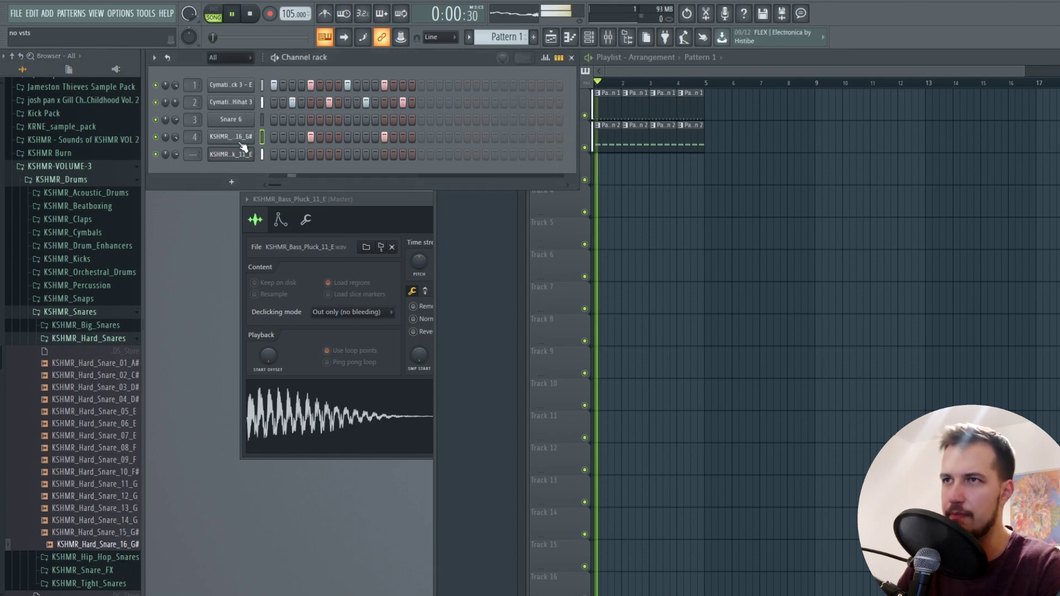
pyautogui.press('space')
# Add KSHMR_Hard_Snare_04_D# as a new channel and program it on steps 15 and 16 of a new Pattern 3
pyautogui.click(119, 412)
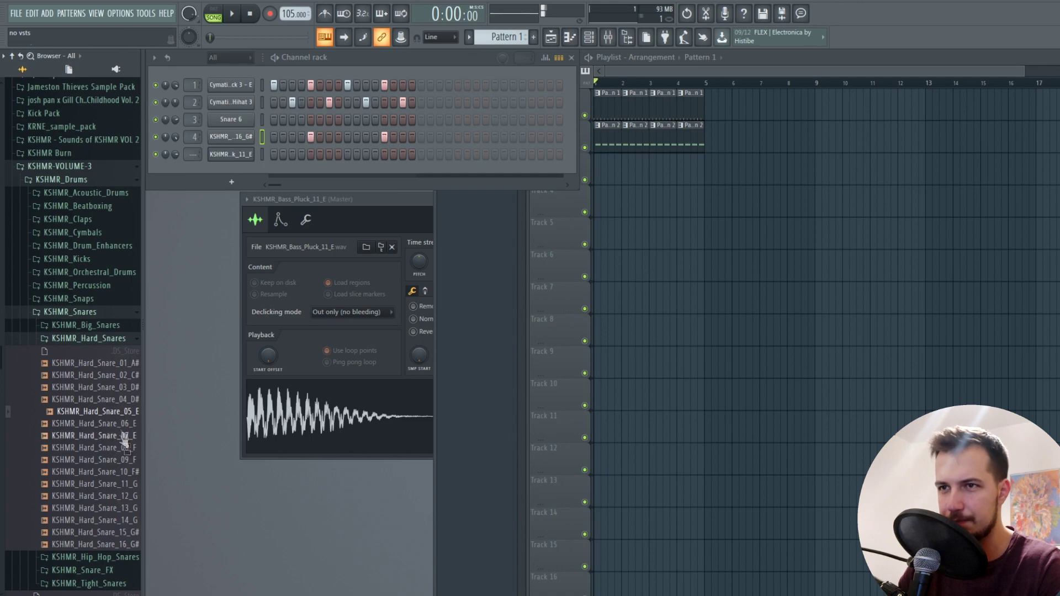
pyautogui.click(120, 399)
pyautogui.moveTo(121, 401); pyautogui.dragTo(257, 168)
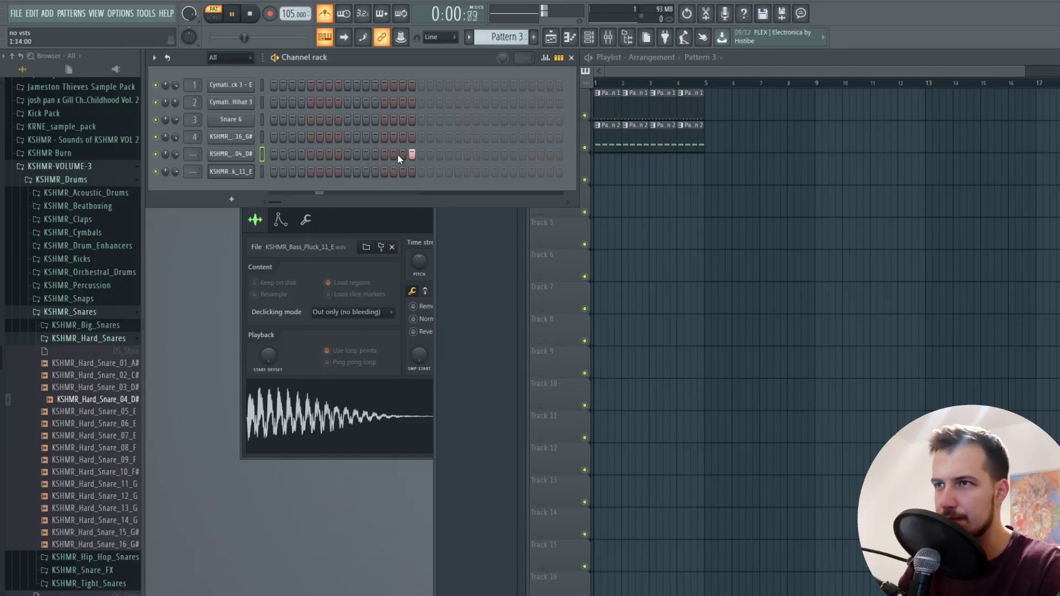
pyautogui.click(403, 155)
# Place Pattern 3 at bar 1 on Track 3 and shift all Pattern 1 and Pattern 2 clips one bar later
pyautogui.click(616, 173)
pyautogui.press('space')
pyautogui.moveTo(715, 107); pyautogui.dragTo(601, 134)
pyautogui.moveTo(607, 109); pyautogui.dragTo(634, 109)
pyautogui.click(609, 84)
pyautogui.press('space')
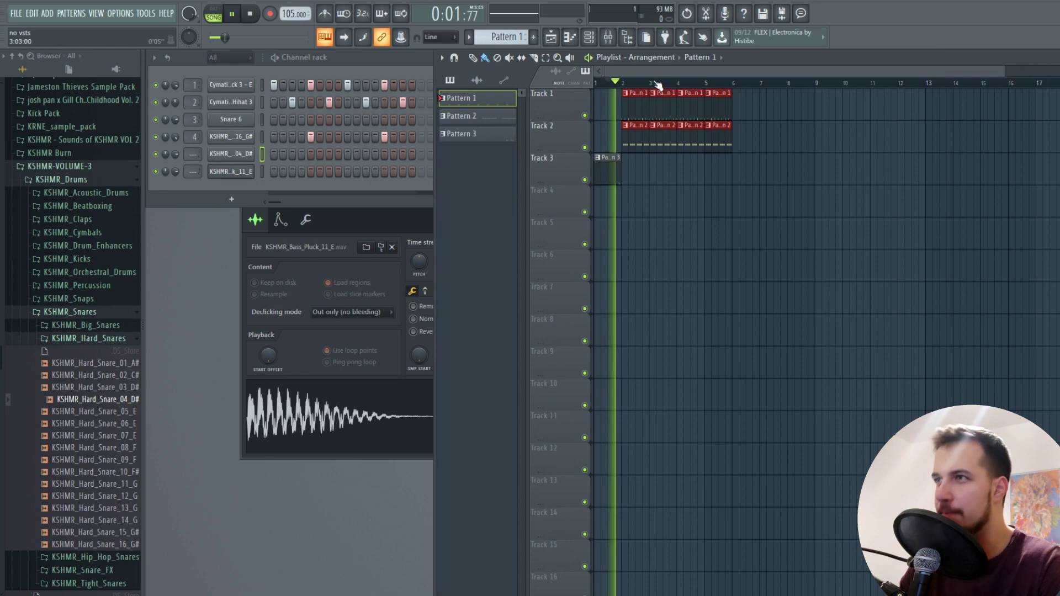
pyautogui.scroll(2, 628, 87)
pyautogui.press('space')
pyautogui.rightClick(620, 98)
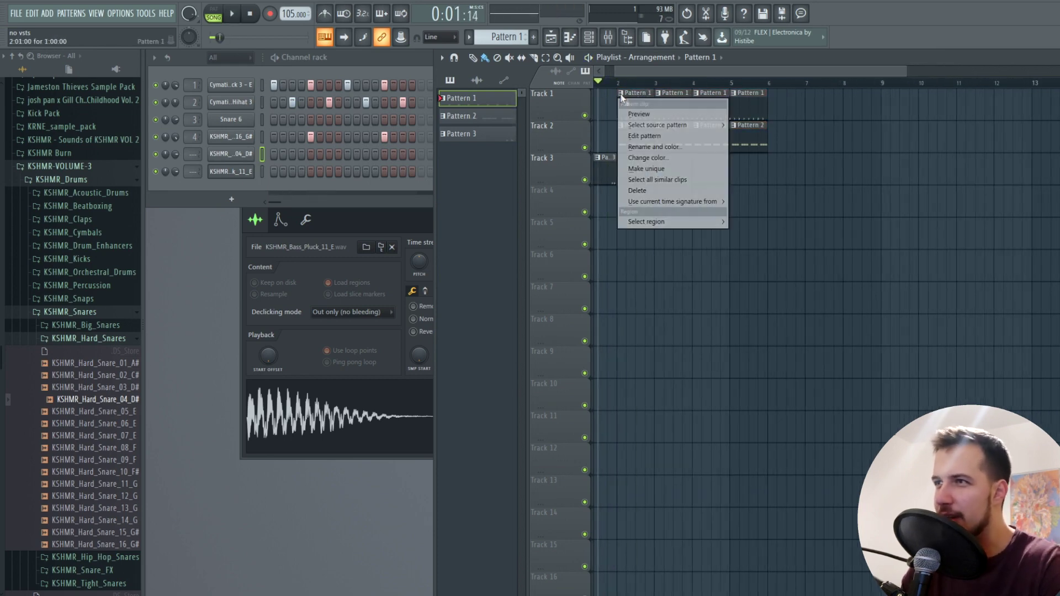
pyautogui.click(672, 70)
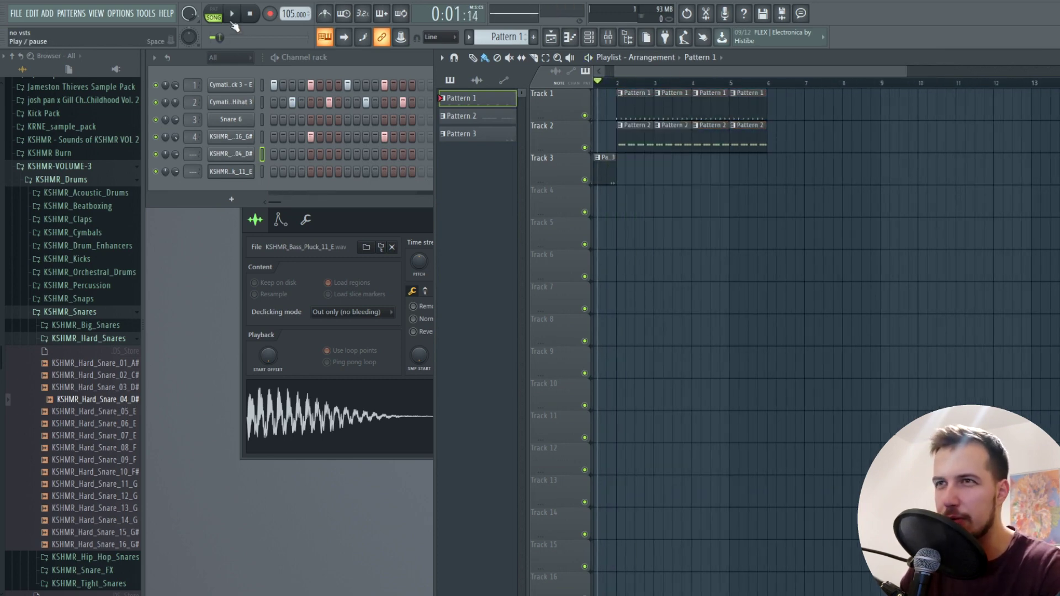
# Add a KSHMR_Hard_Snare_04_D# hit on step 5 of Pattern 1
pyautogui.press('space')
pyautogui.click(311, 172)
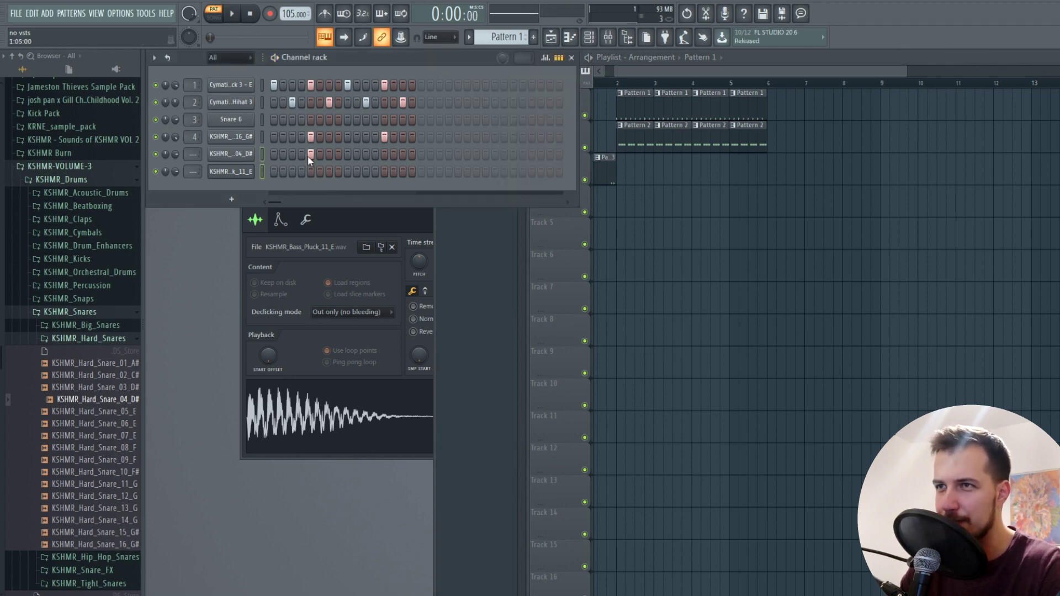
pyautogui.click(608, 173)
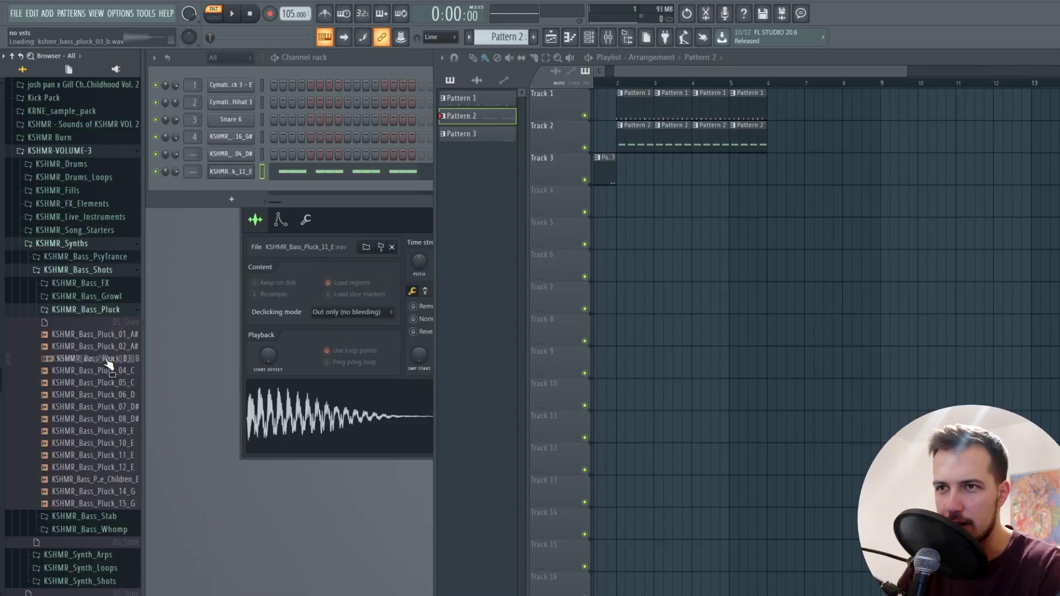
# Preview more KSHMR_Bass_Pluck samples and add KSHMR_Bass_Pluck_12_E as a new channel in Pattern 2
pyautogui.click(111, 371)
pyautogui.click(117, 408)
pyautogui.click(119, 419)
pyautogui.click(122, 431)
pyautogui.click(125, 443)
pyautogui.click(120, 455)
pyautogui.click(124, 468)
pyautogui.moveTo(118, 473); pyautogui.dragTo(263, 175)
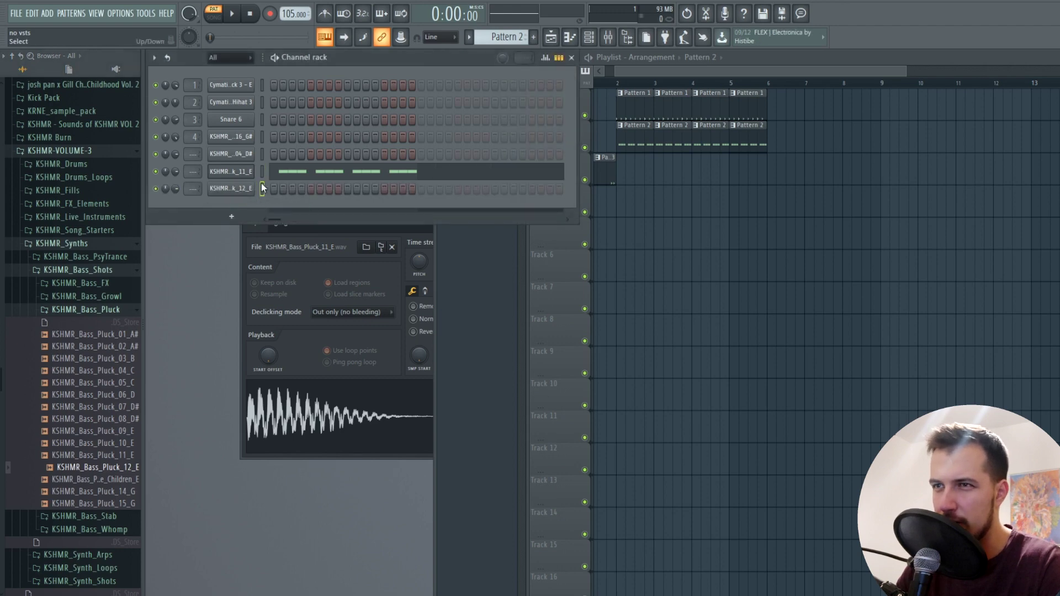
# Paste the bass notes into KSHMR_Bass_Pluck_12_E and set the channel to Mono with root note E5 and an active volume envelope
pyautogui.hotkey('ctrl', 'v')
pyautogui.click(237, 190)
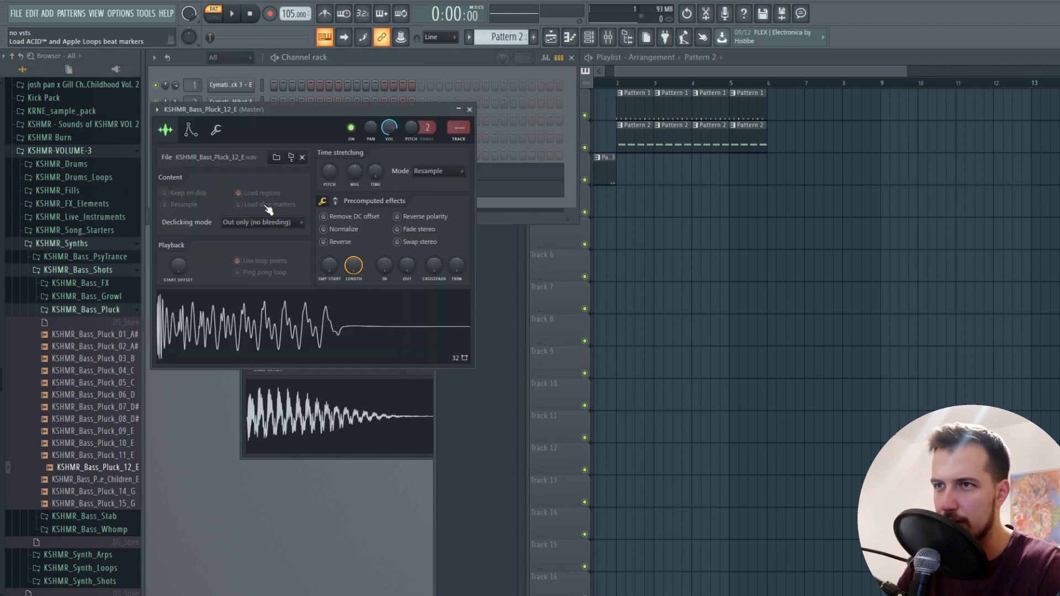
pyautogui.click(217, 131)
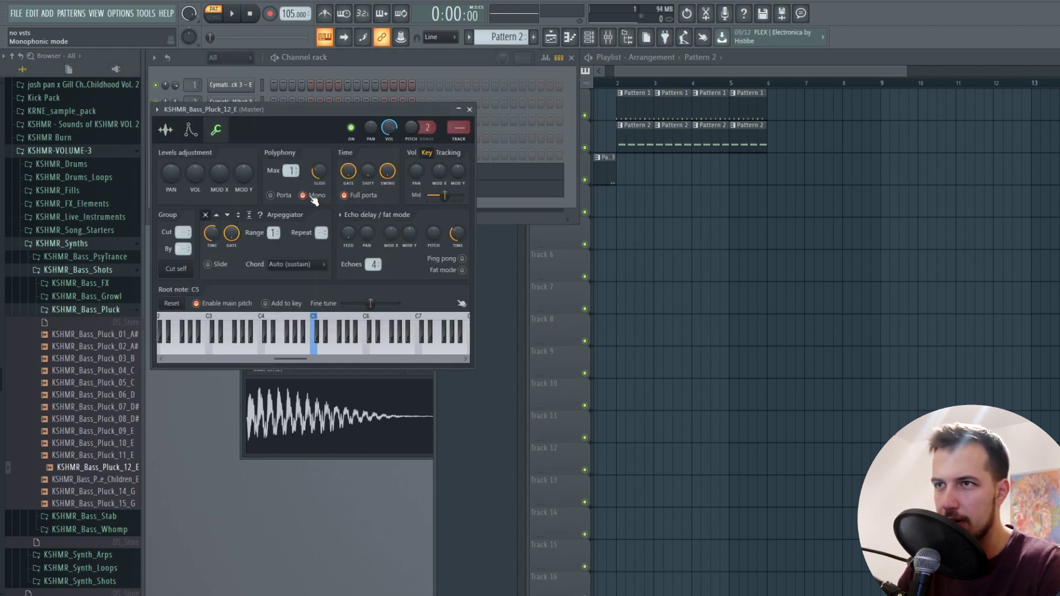
pyautogui.click(190, 130)
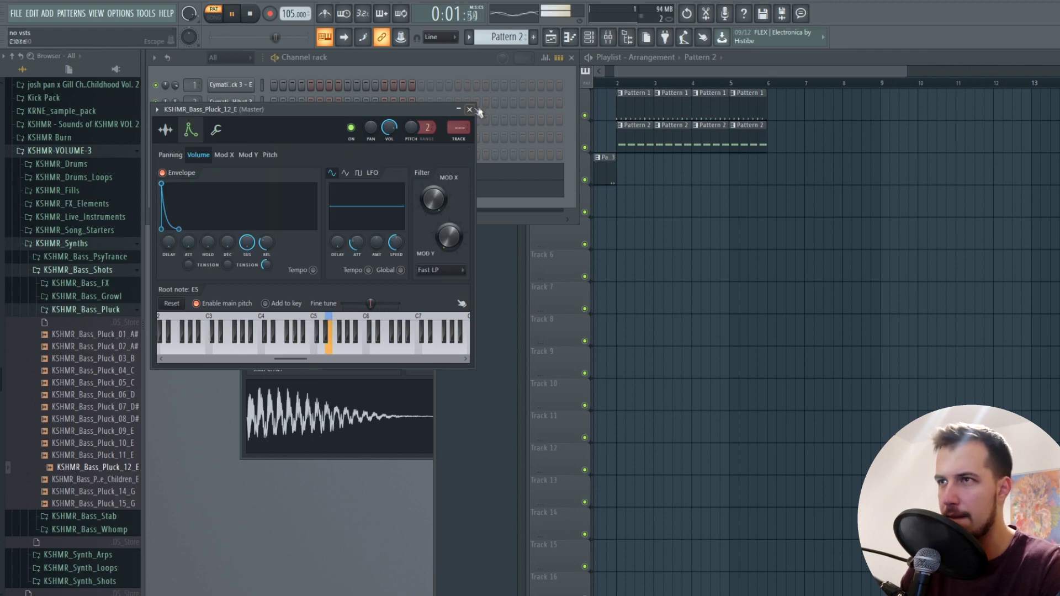
pyautogui.click(472, 109)
# Play the arrangement from just before bar 2 to hear KSHMR_Bass_Pluck_12_E with KSHMR_Bass_Pluck_11_E muted
pyautogui.rightClick(670, 186)
pyautogui.press('space')
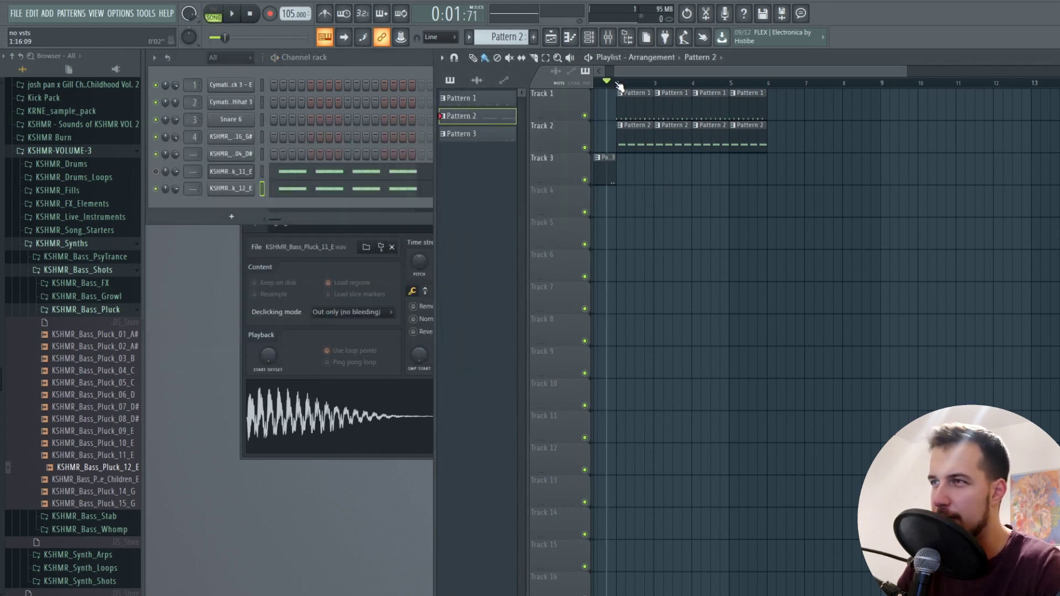
pyautogui.click(618, 83)
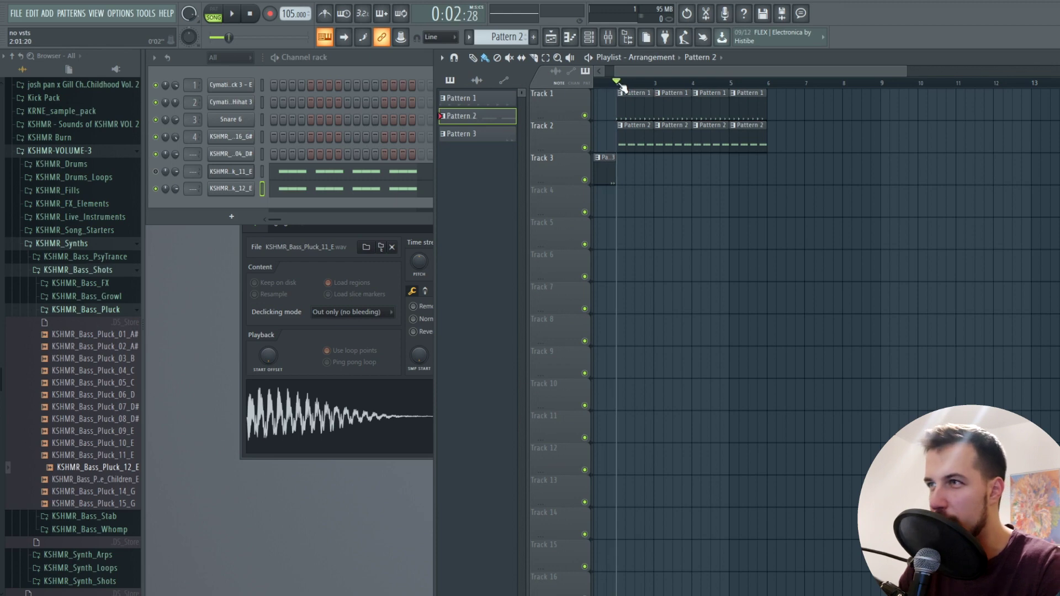
pyautogui.moveTo(651, 70); pyautogui.dragTo(645, 69)
pyautogui.press('space')
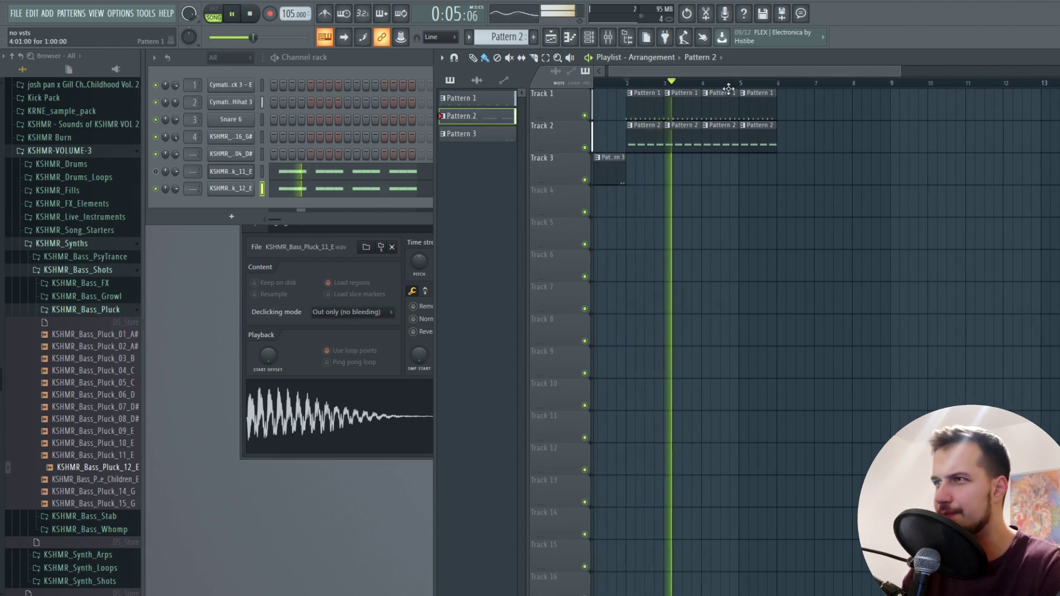
pyautogui.moveTo(720, 75); pyautogui.dragTo(725, 73)
pyautogui.press('space')
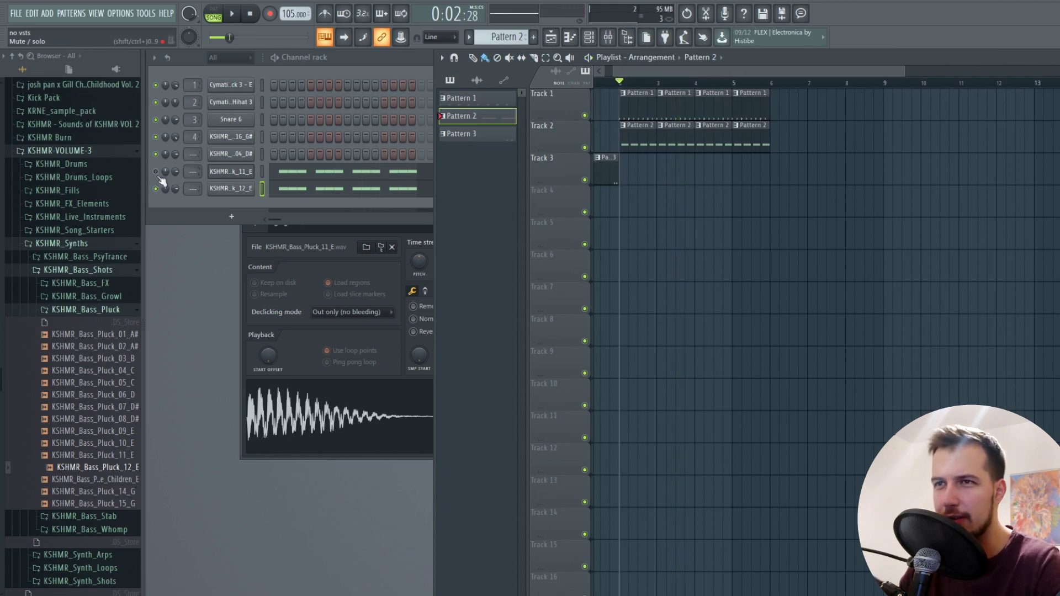
pyautogui.press('space')
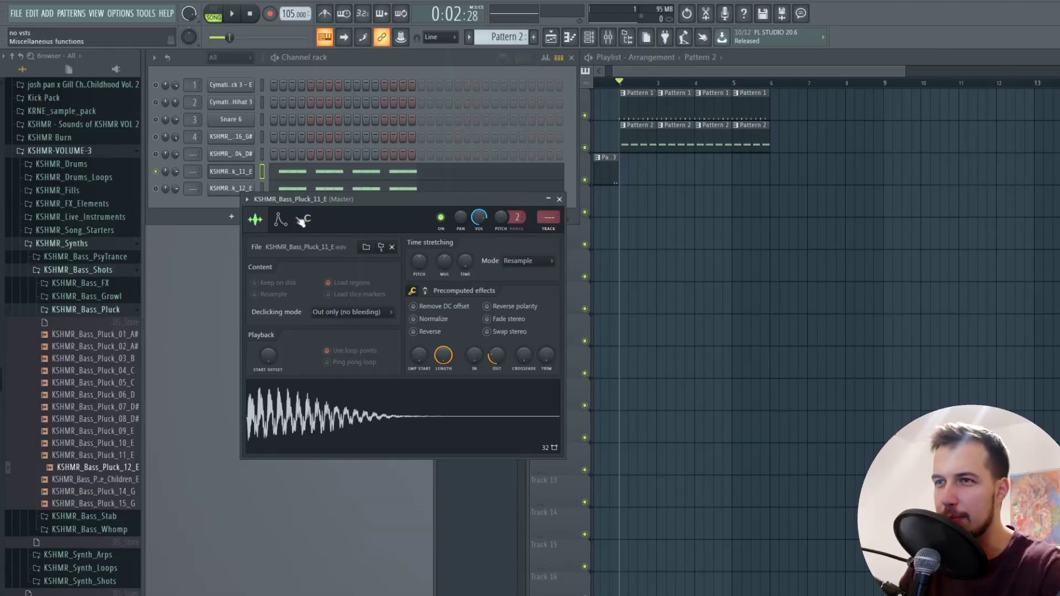
# Set KSHMR_Bass_Pluck_11_E's filter type to HP and adjust its Mod X and Mod Y amounts
pyautogui.click(304, 220)
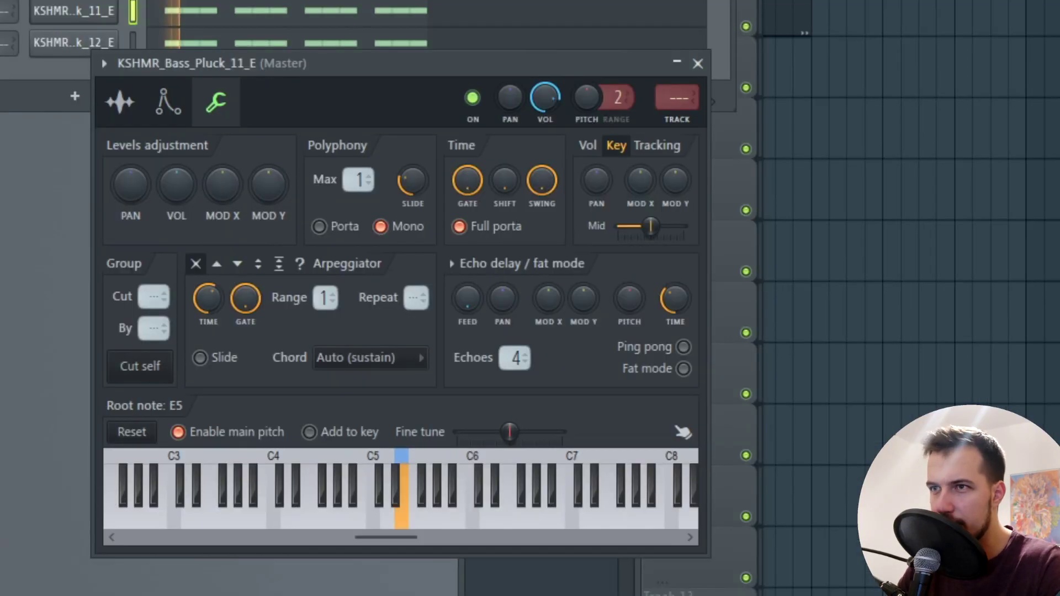
pyautogui.click(280, 218)
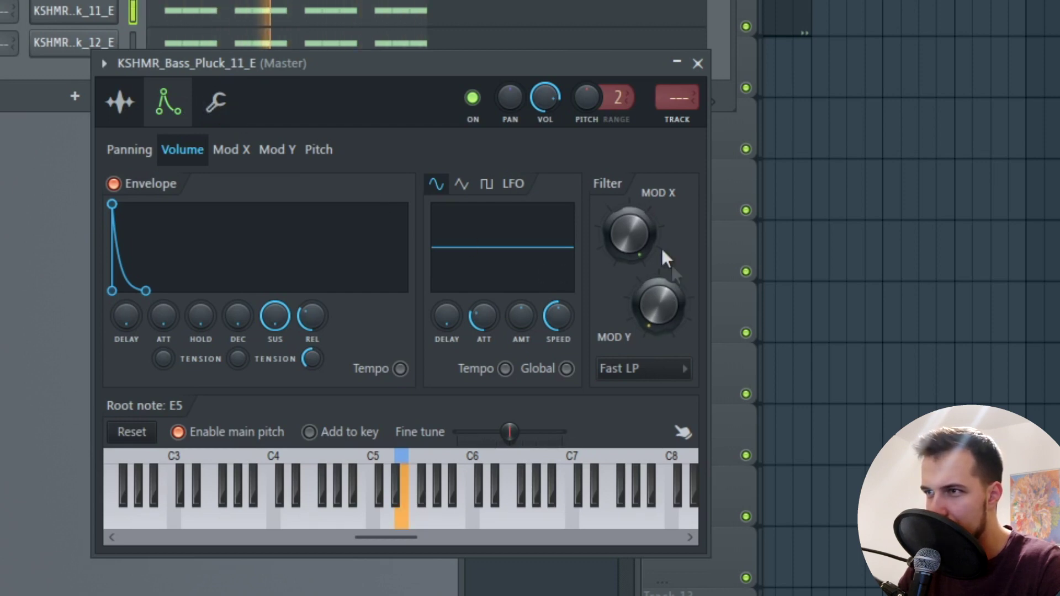
pyautogui.click(646, 370)
pyautogui.click(640, 454)
pyautogui.moveTo(634, 227)
pyautogui.mouseDown()
pyautogui.moveTo(634, 193)
pyautogui.moveTo(634, 216)
pyautogui.mouseUp()
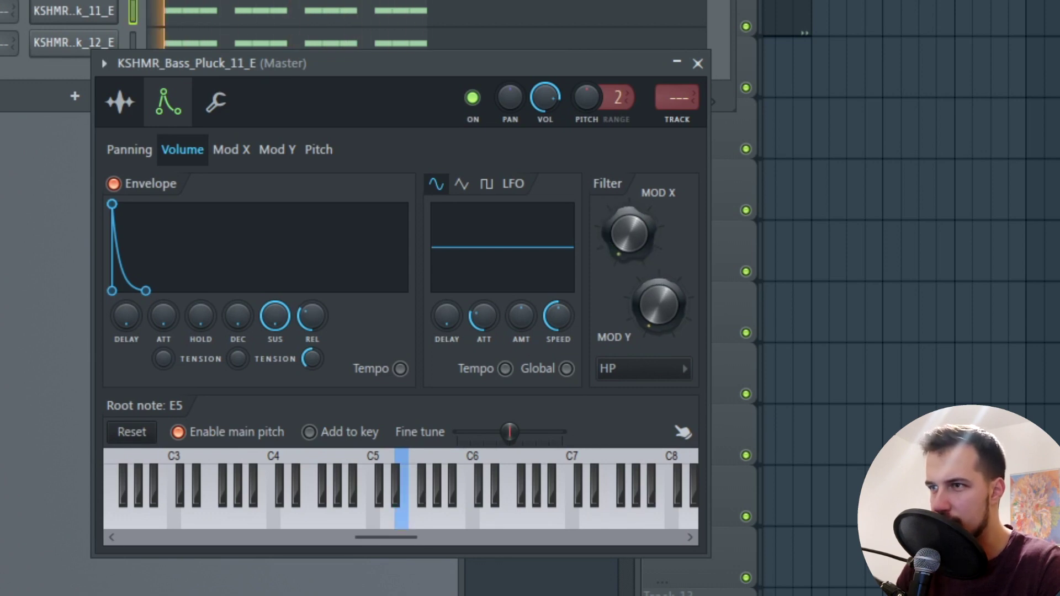
pyautogui.moveTo(657, 290); pyautogui.dragTo(657, 276)
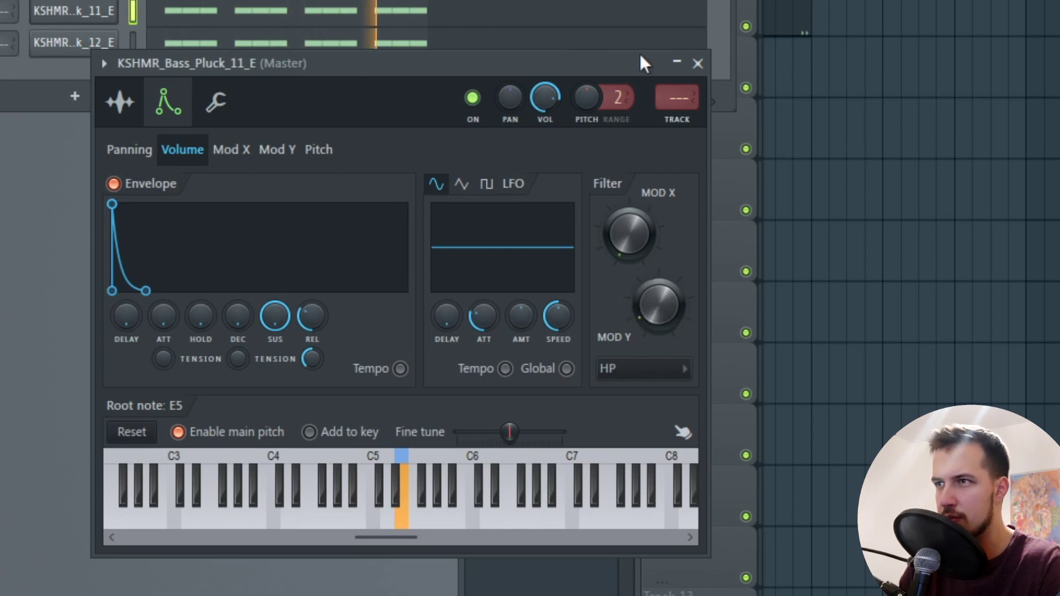
pyautogui.click(698, 65)
# Set the channel volume of KSHMR_Bass_Pluck_11_E to 76% and play the arrangement from just before bar 2
pyautogui.click(87, 12)
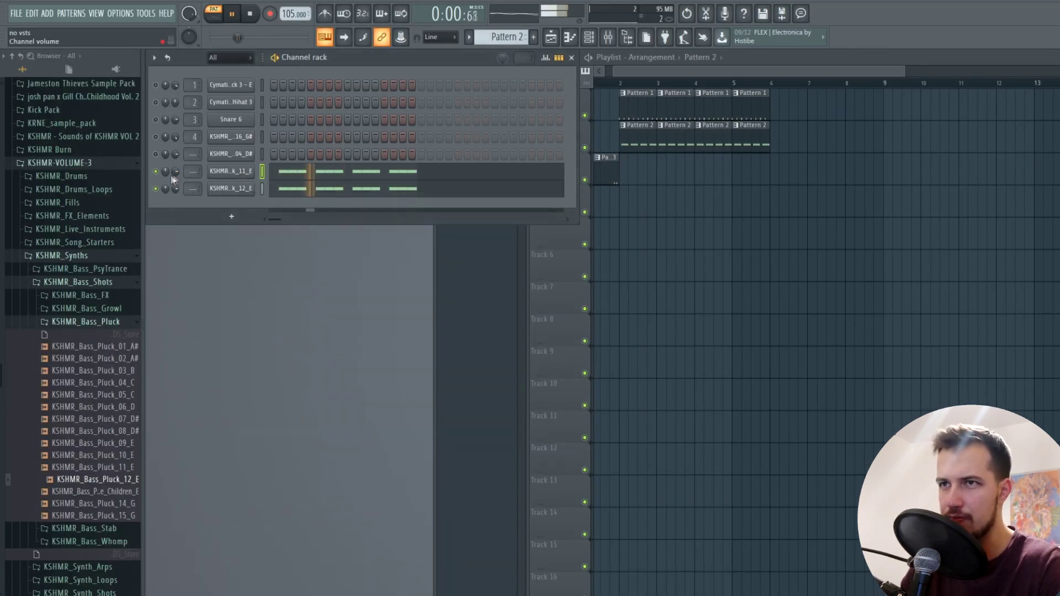
pyautogui.moveTo(173, 175); pyautogui.dragTo(173, 185)
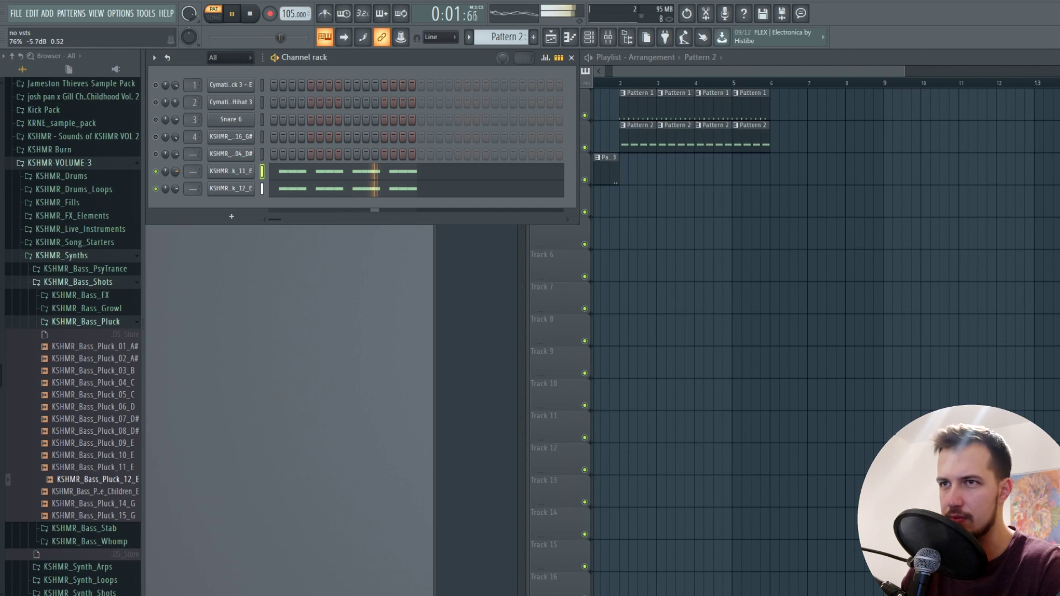
pyautogui.moveTo(628, 82); pyautogui.dragTo(592, 82)
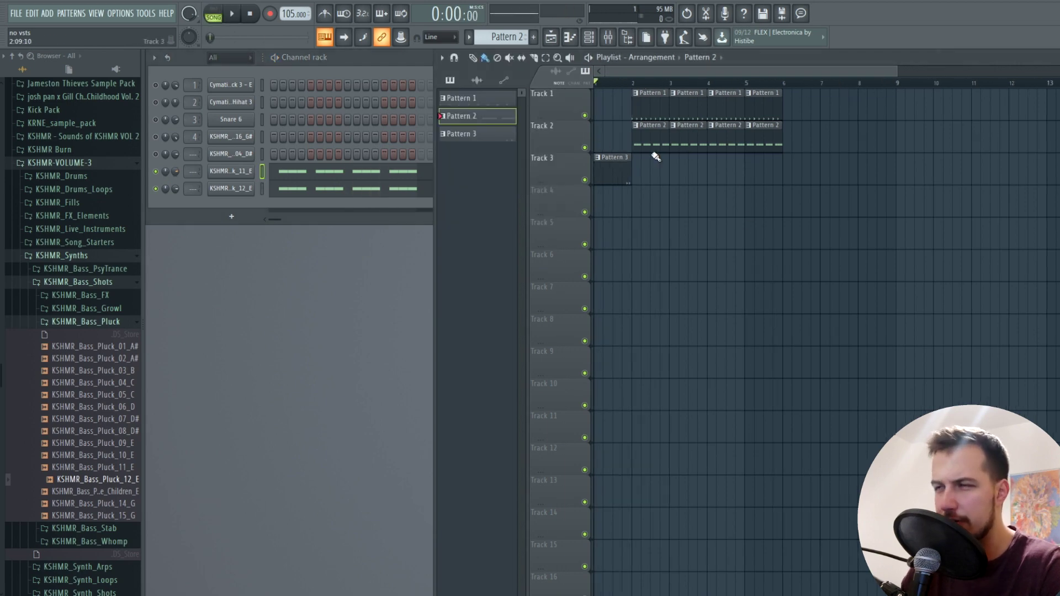
pyautogui.click(622, 83)
pyautogui.press('space')
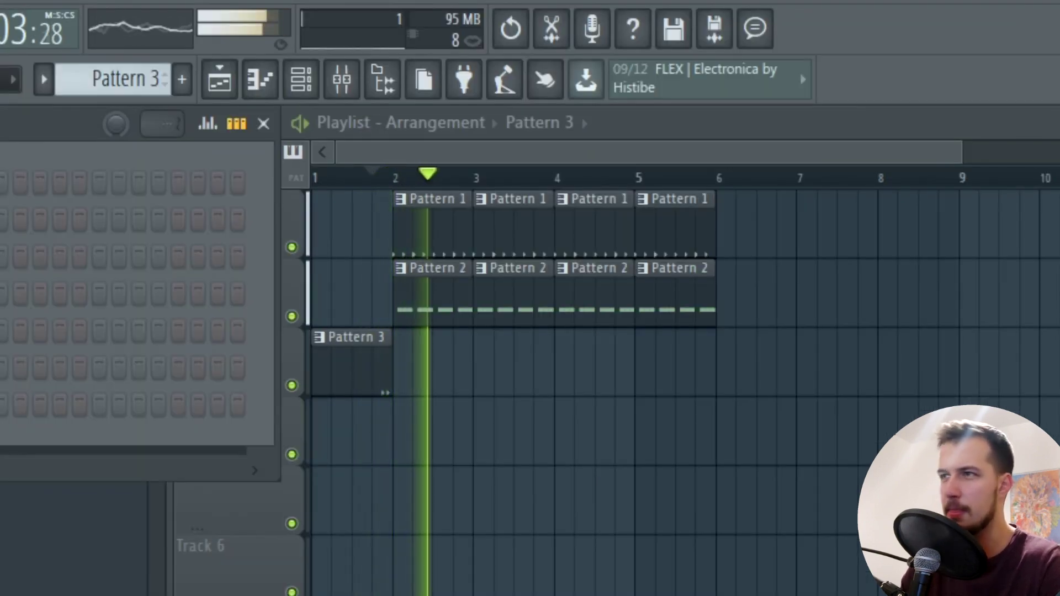
pyautogui.moveTo(505, 153); pyautogui.dragTo(547, 157)
# Increase the sample fade-out of KSHMR_Bass_Pluck_11_E in Pattern 2 to shorten its tail, and listen to the change
pyautogui.doubleClick(386, 302)
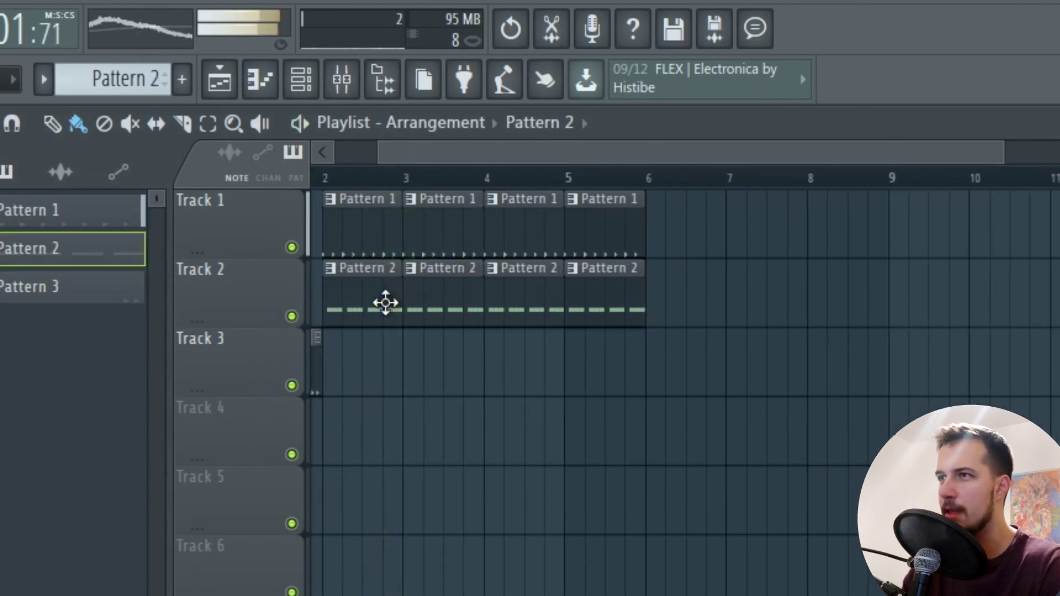
pyautogui.click(229, 171)
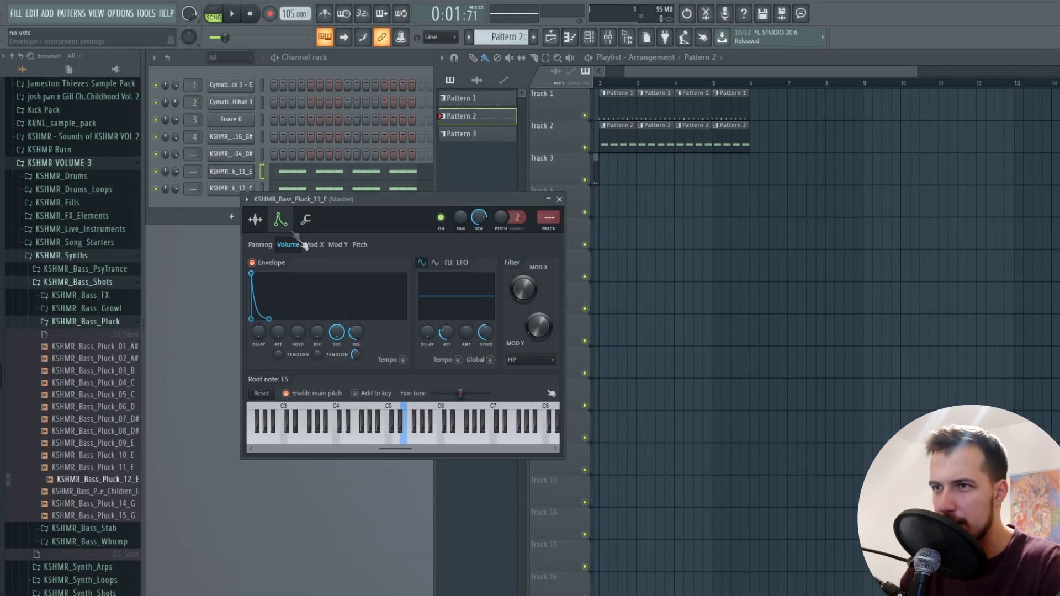
pyautogui.click(259, 227)
pyautogui.moveTo(486, 366); pyautogui.dragTo(490, 407)
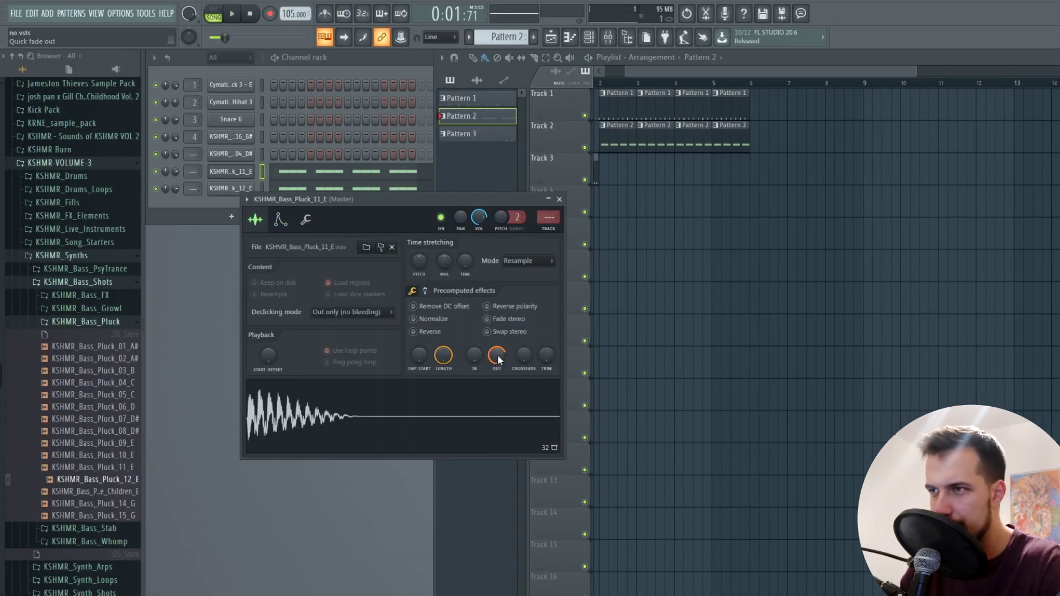
pyautogui.press('space')
pyautogui.click(559, 199)
# Thin out the KSHMR_Bass_Pluck_11_E piano roll in Pattern 2, keeping only the E5 notes on steps 2, 4, 10 and 12
pyautogui.moveTo(696, 72); pyautogui.dragTo(685, 72)
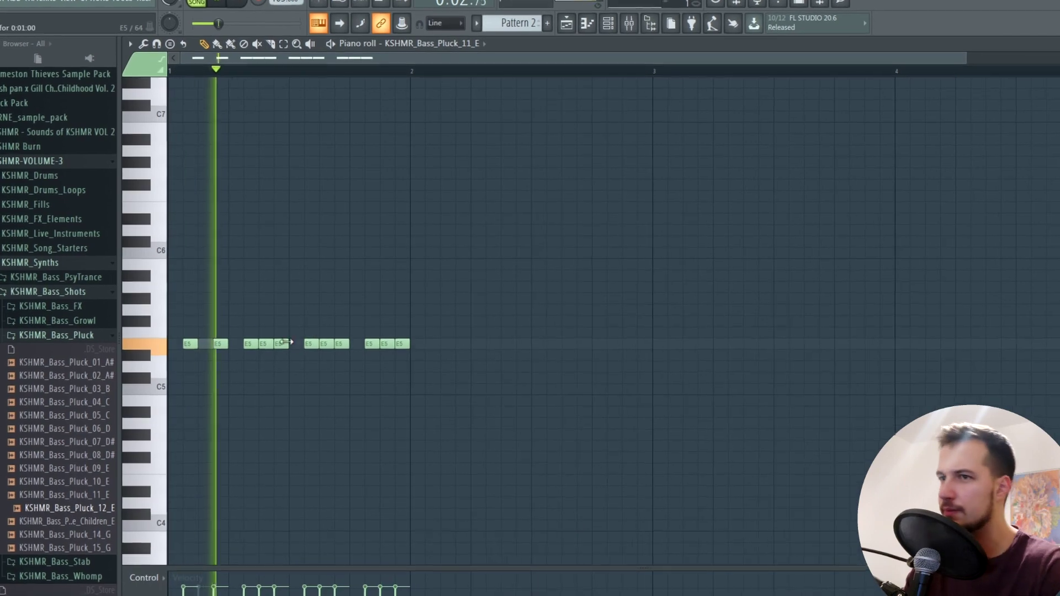
pyautogui.press('space')
pyautogui.press('space')
pyautogui.rightClick(251, 344)
pyautogui.rightClick(266, 344)
pyautogui.rightClick(281, 345)
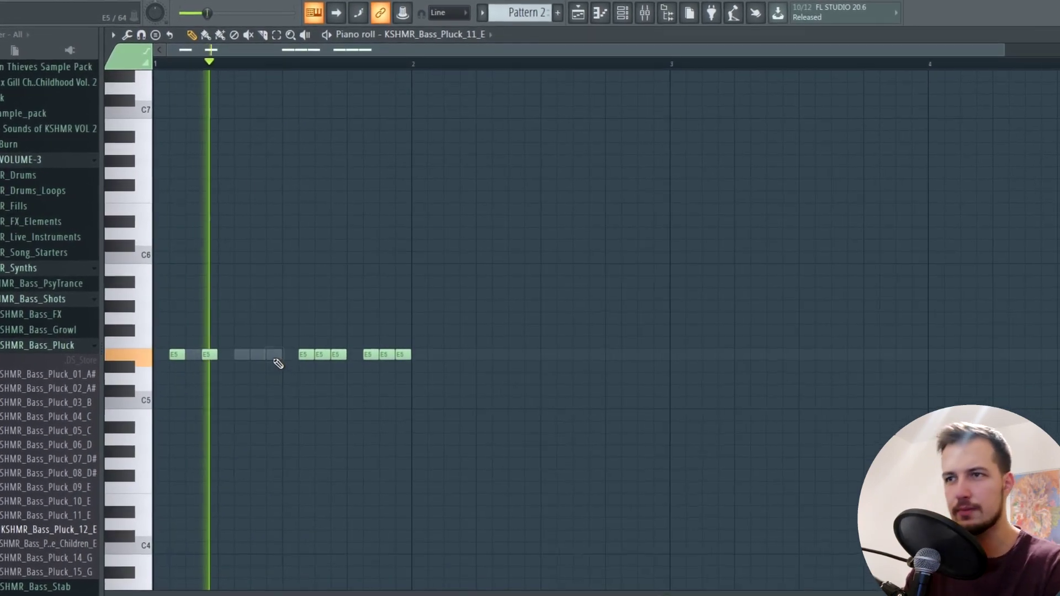
pyautogui.press('space')
pyautogui.rightClick(323, 356)
pyautogui.press('space')
pyautogui.rightClick(369, 368)
pyautogui.rightClick(387, 368)
pyautogui.rightClick(404, 367)
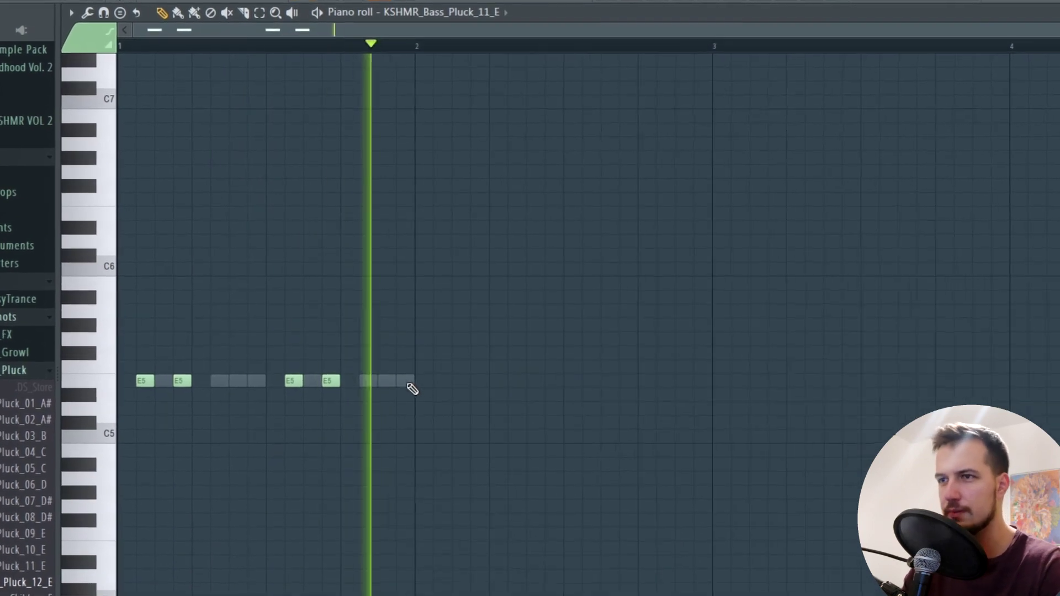
# Add E5 notes on steps 15 and 16 of the KSHMR_Bass_Pluck_11_E piano roll
pyautogui.click(405, 381)
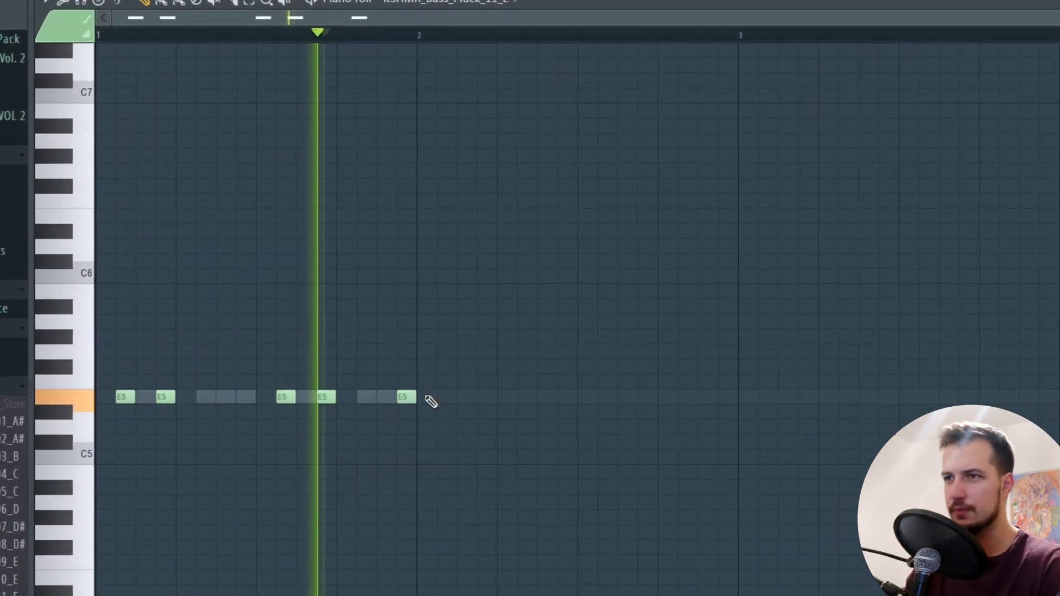
pyautogui.moveTo(407, 399); pyautogui.dragTo(386, 399)
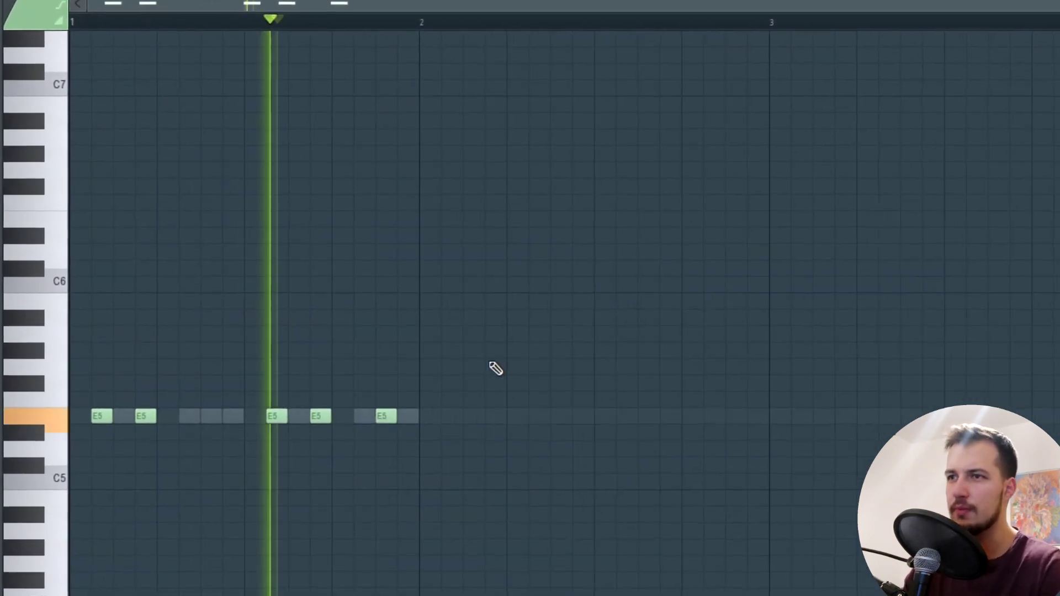
pyautogui.click(408, 416)
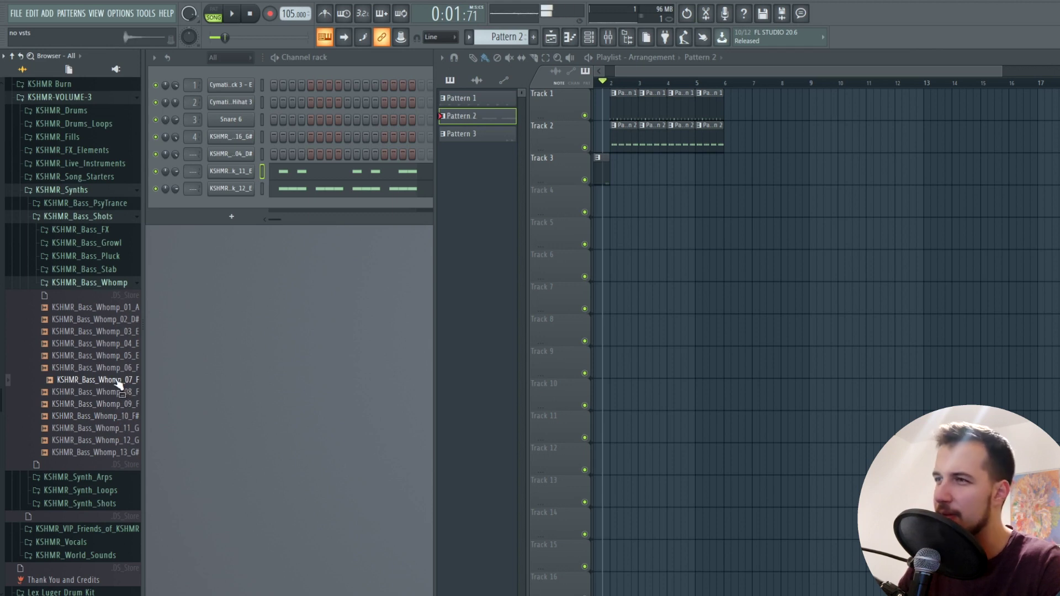
# Place KSHMR_Bass_Whomp_07_F at bar 2 on Track 4 and lower its channel volume to 45%
pyautogui.moveTo(466, 321); pyautogui.dragTo(628, 200)
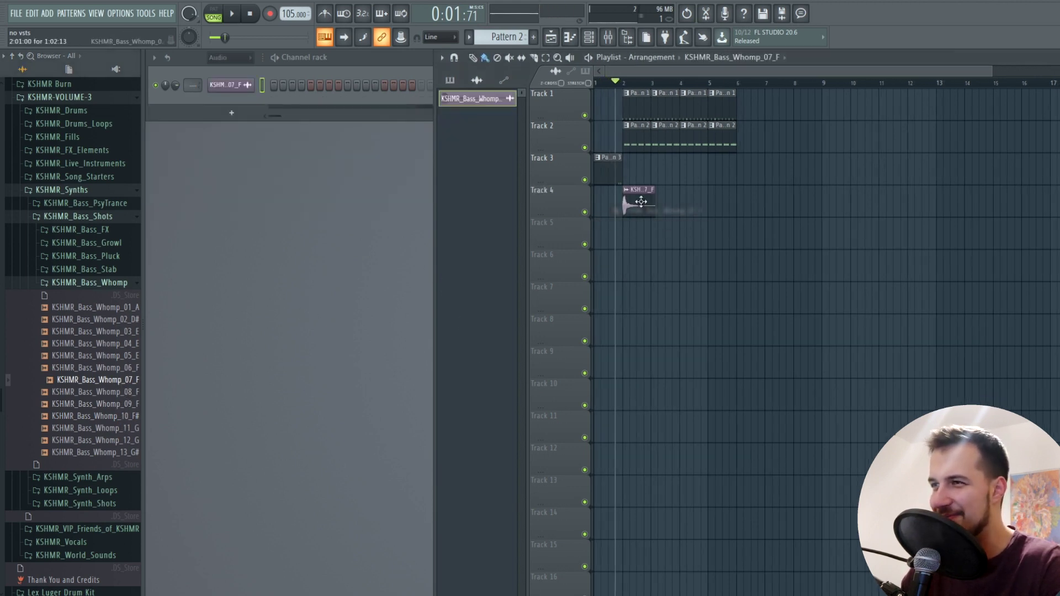
pyautogui.rightClick(241, 84)
pyautogui.click(276, 85)
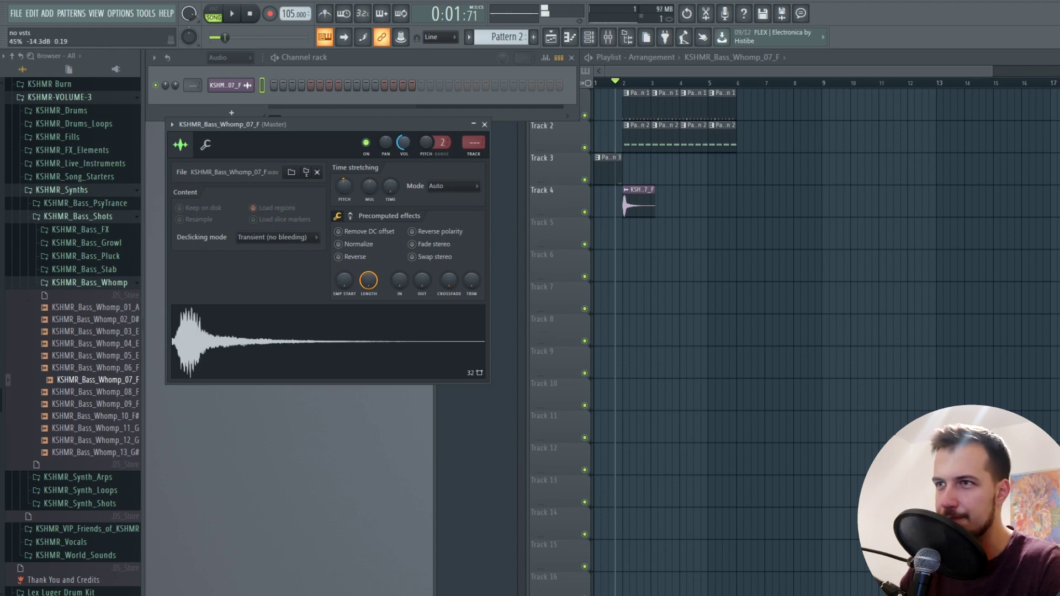
pyautogui.press('space')
pyautogui.click(485, 124)
pyautogui.press('space')
# Set the time-stretching pitch of KSHMR_Bass_Whomp_07_F to about -80 cents and play the arrangement
pyautogui.doubleClick(639, 202)
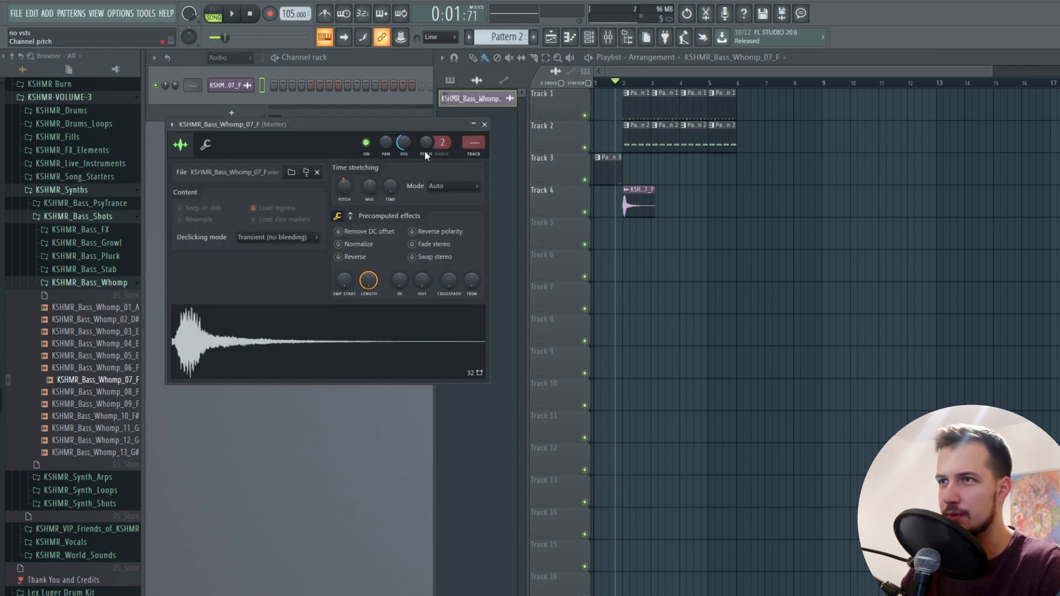
pyautogui.press('space')
pyautogui.moveTo(345, 186); pyautogui.dragTo(344, 166)
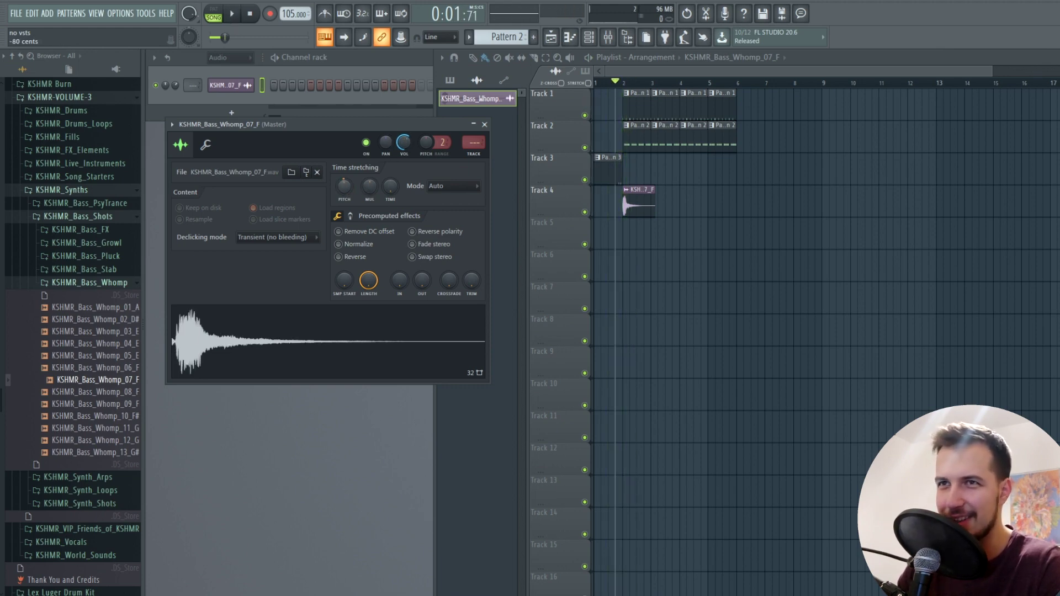
pyautogui.press('space')
# Try KSHMR_Bass_Whomp_08_F and KSHMR_Bass_Whomp_09_F in the Track 4 whomp channel, and load KSHMR_Bass_Whomp_06_F as its sample
pyautogui.click(131, 369)
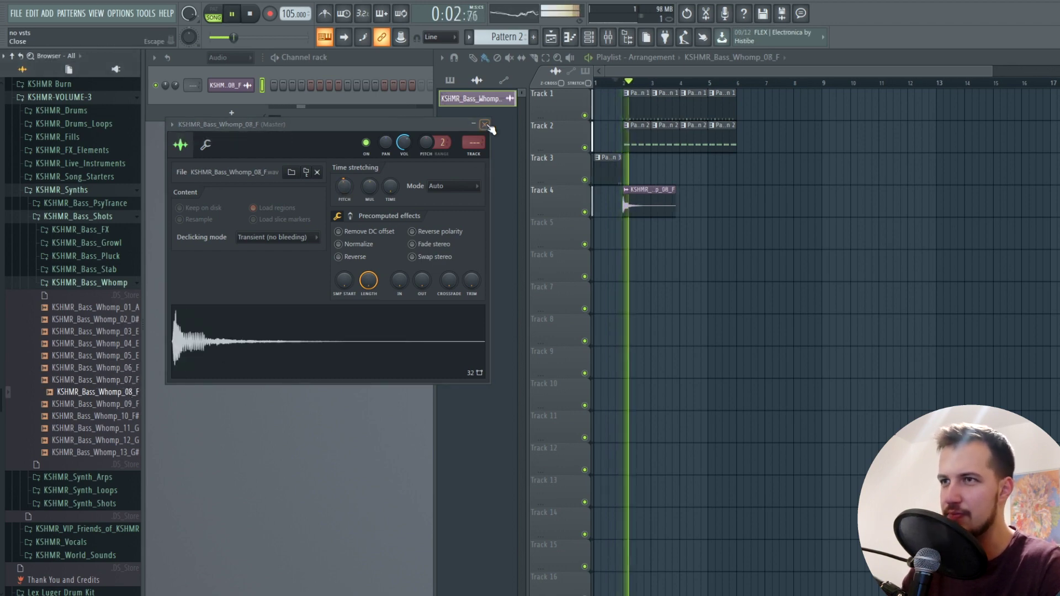
pyautogui.press('Down')
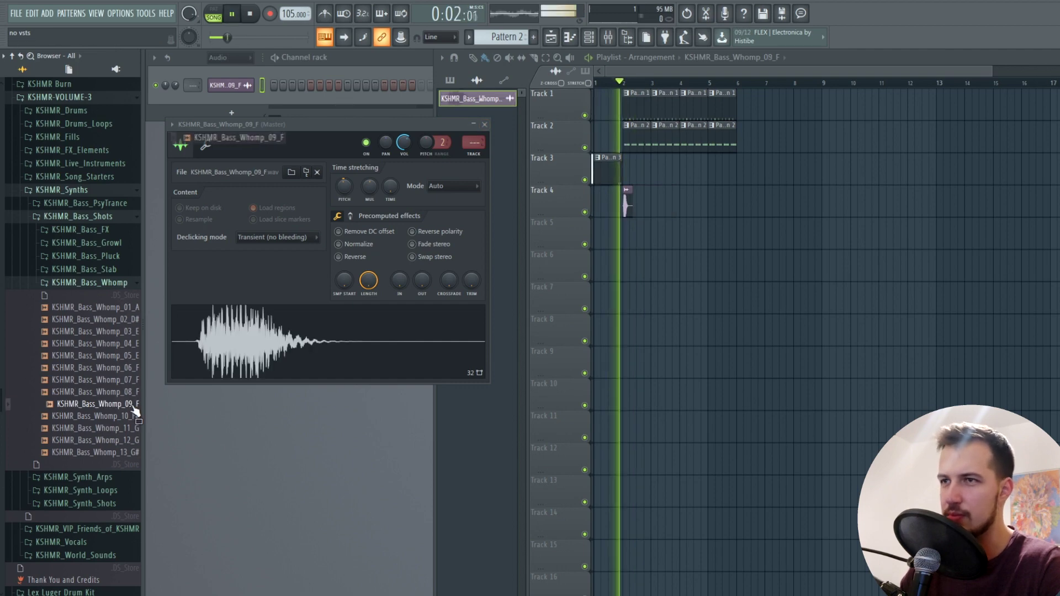
pyautogui.click(119, 370)
pyautogui.press('space')
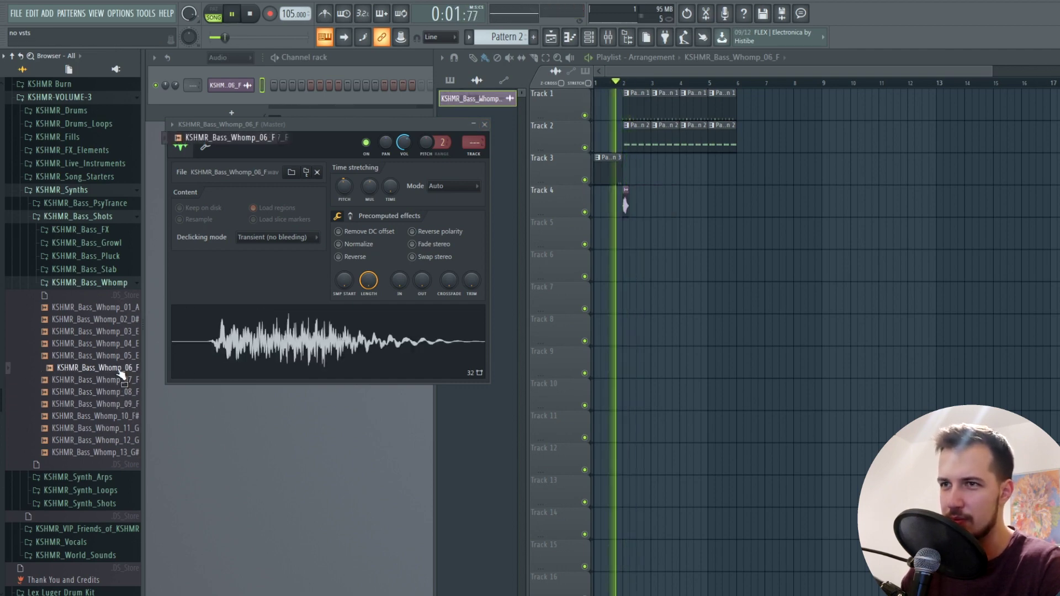
pyautogui.press('space')
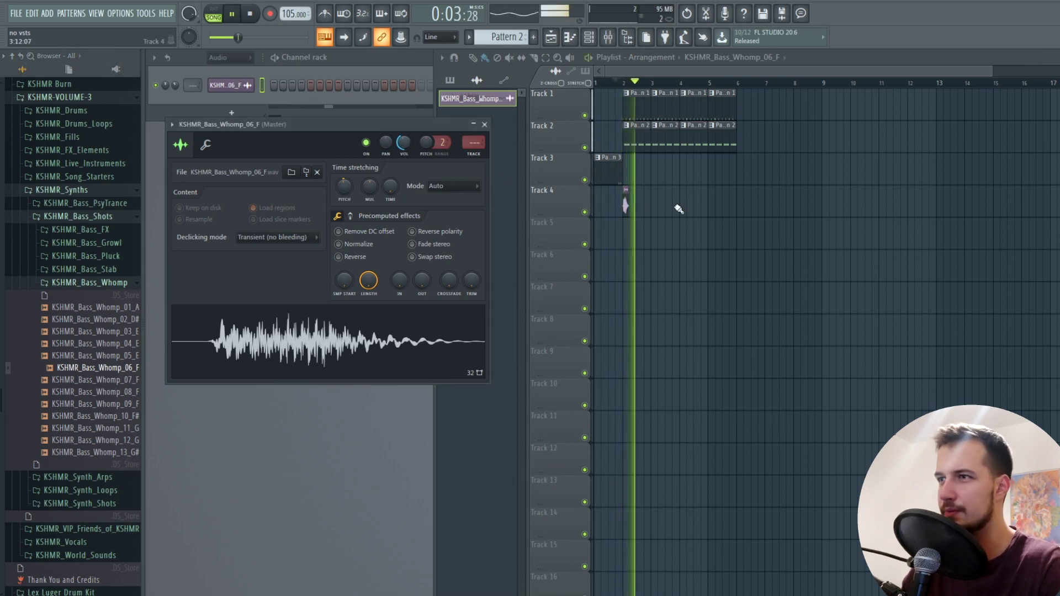
# Repeat the KSHMR_Bass_Whomp_06_F clip at bars 3, 4 and 5 on Track 4
pyautogui.click(658, 205)
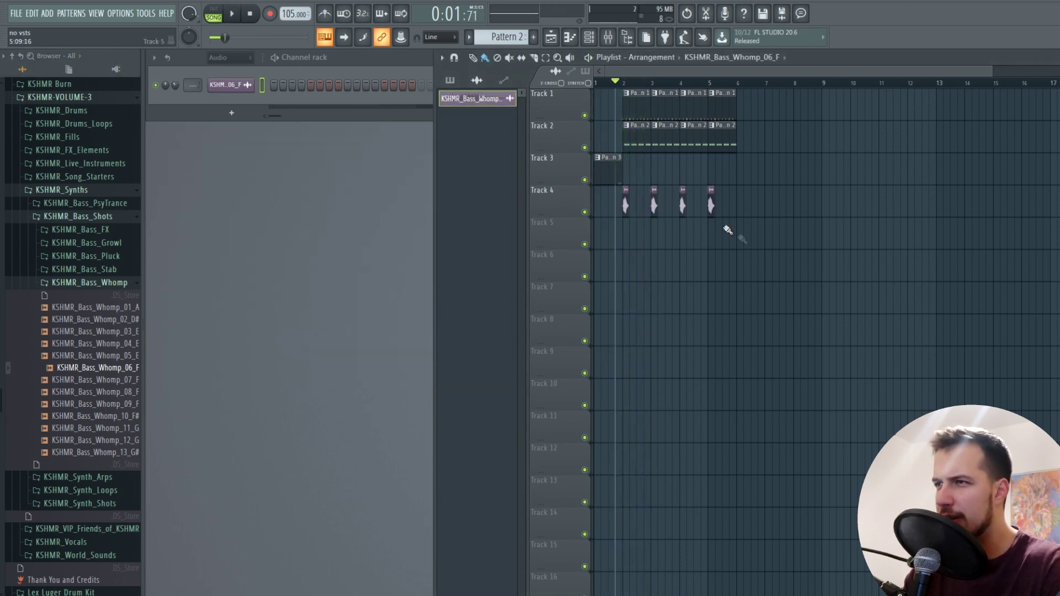
pyautogui.doubleClick(625, 203)
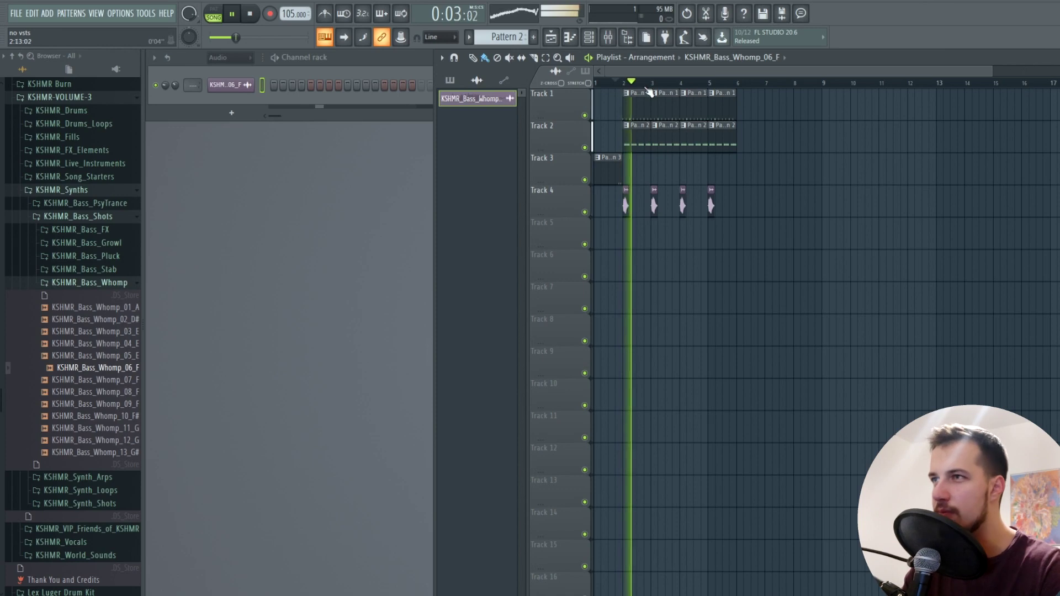
# Make the KSHMR_Bass_Whomp_06_F clip at bar 3 on Track 4 unique, adjust its channel panning and play the arrangement
pyautogui.press('space')
pyautogui.click(653, 191)
pyautogui.click(689, 276)
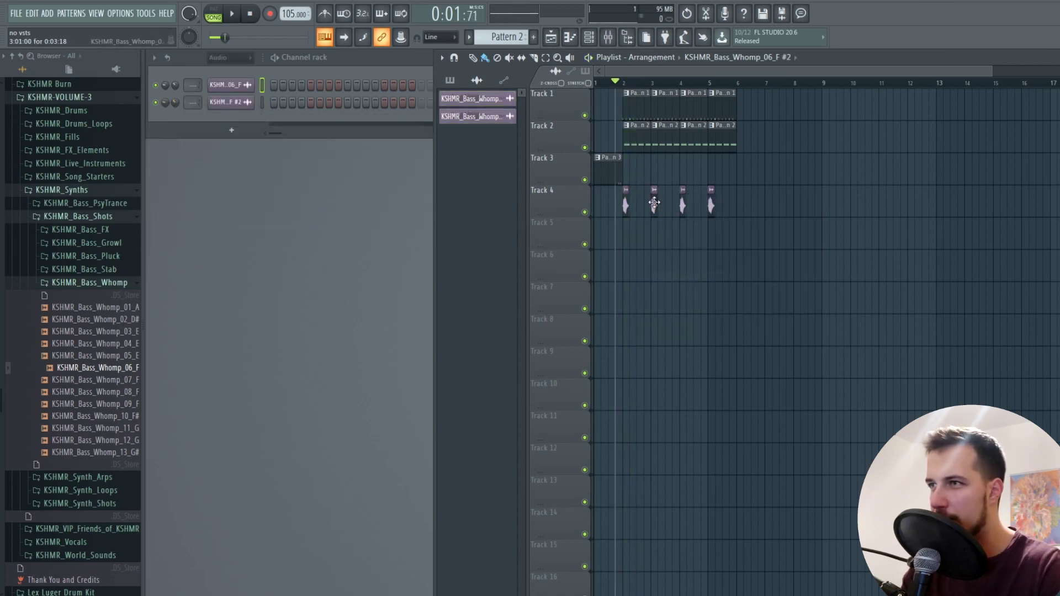
pyautogui.doubleClick(654, 202)
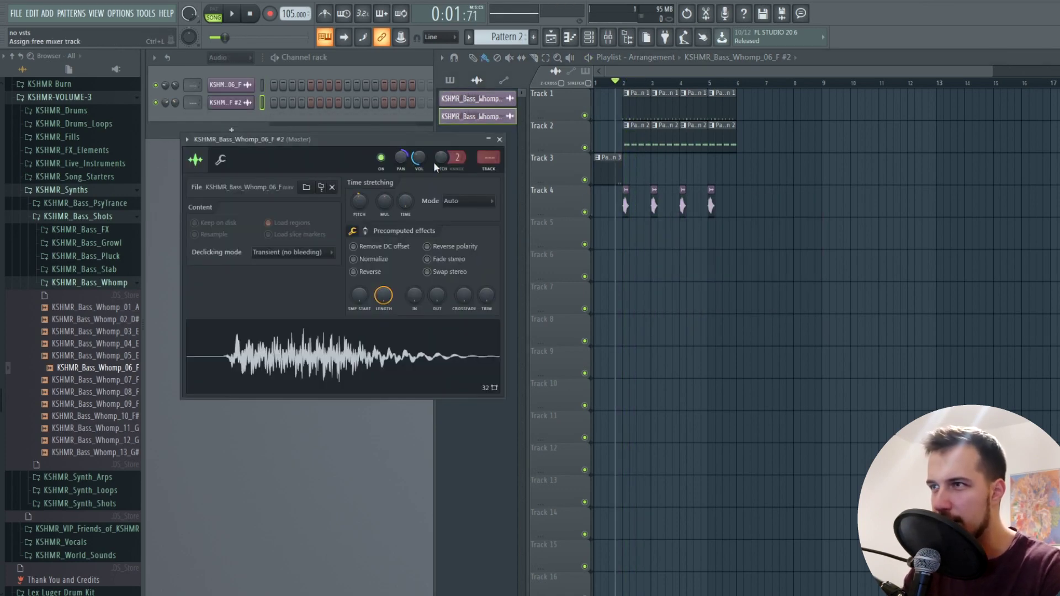
pyautogui.press('space')
# Replace the whomp clips at bars 4 and 5 on Track 4 with copies of the pair at bars 2 and 3
pyautogui.rightClick(682, 204)
pyautogui.rightClick(711, 203)
pyautogui.moveTo(686, 199)
pyautogui.mouseDown()
pyautogui.moveTo(605, 217)
pyautogui.moveTo(698, 220)
pyautogui.moveTo(684, 220)
pyautogui.mouseUp()
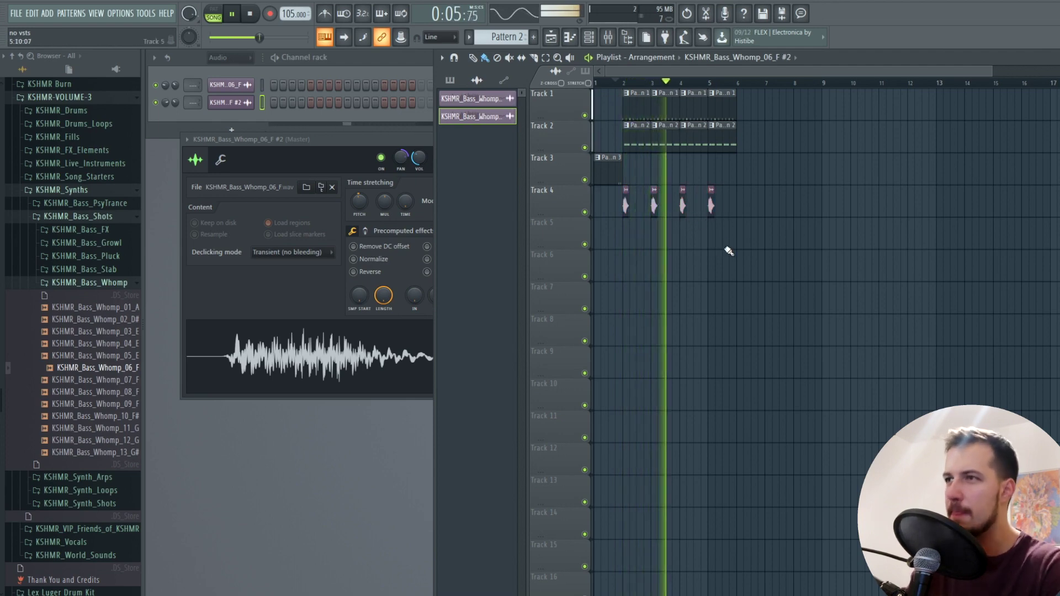
# Make the Track 2 pluck clip at bar 5 unique and put the four notes of its last beat on F5
pyautogui.click(712, 127)
pyautogui.click(737, 201)
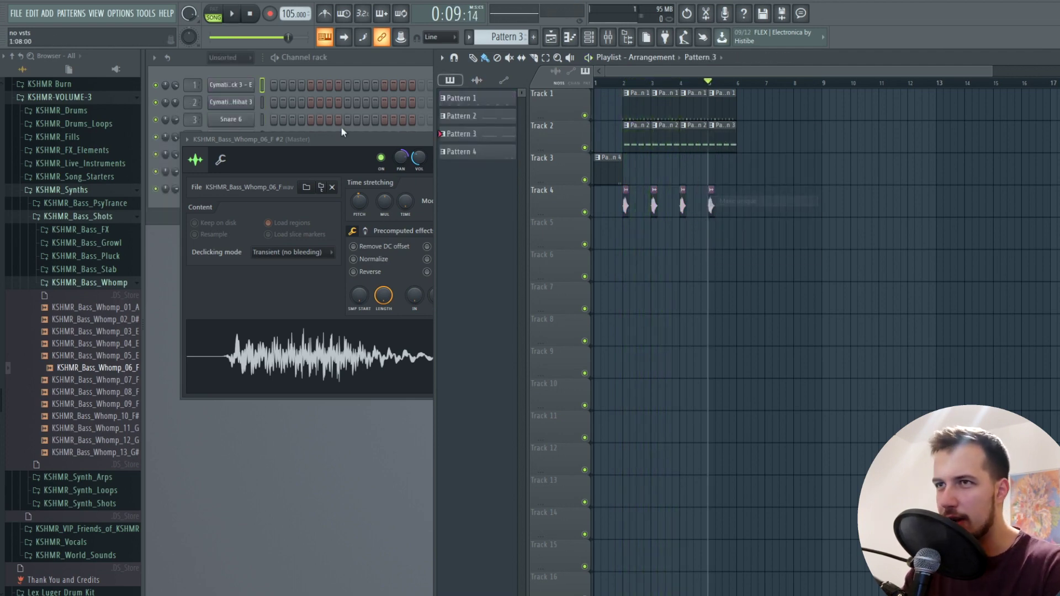
pyautogui.click(355, 65)
pyautogui.click(336, 190)
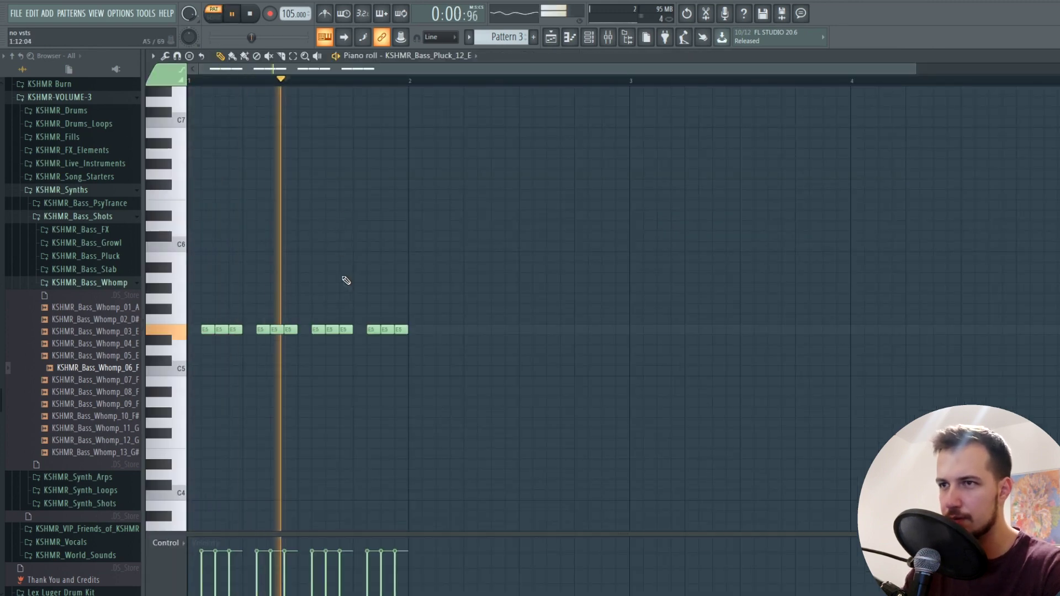
pyautogui.press('space')
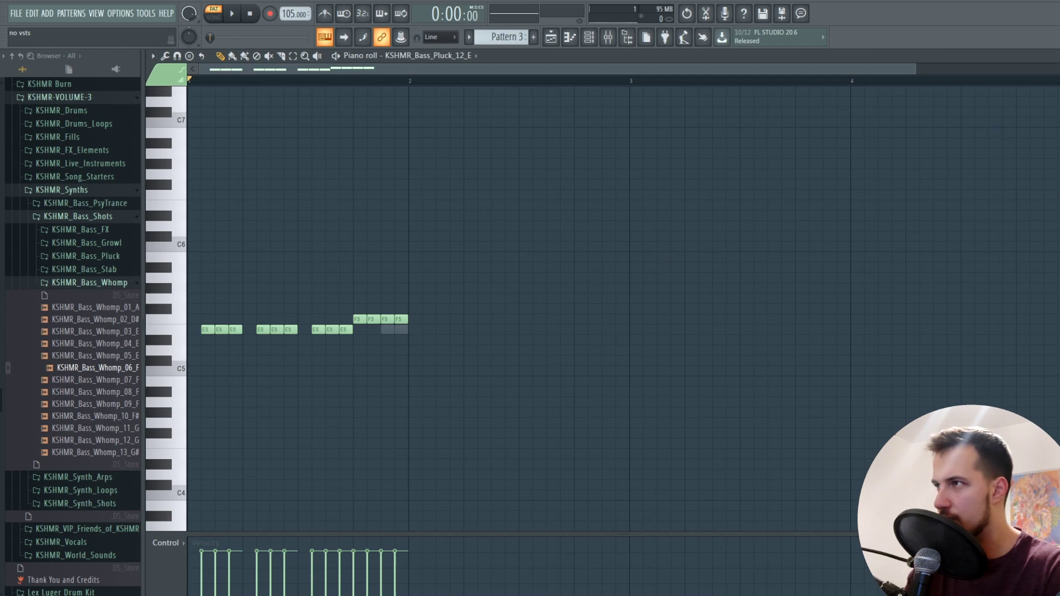
pyautogui.press('Escape')
# Repeat the clips of bars 2 to 5 at bars 6 to 9 and cut the last beat from the Pattern 1 clips at bars 5 and 9
pyautogui.click(436, 180)
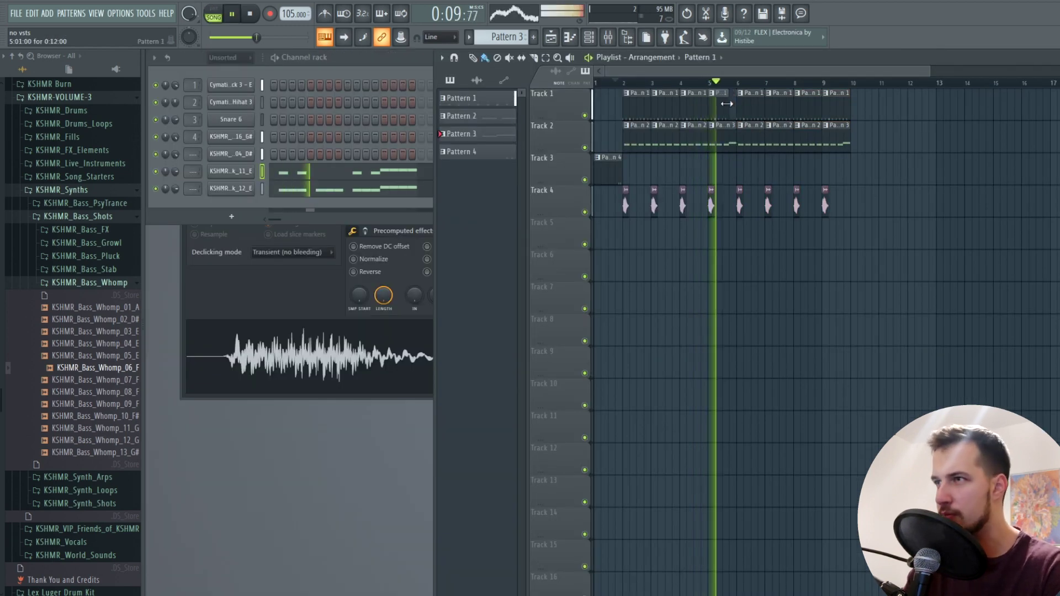
pyautogui.moveTo(723, 62); pyautogui.dragTo(768, 81)
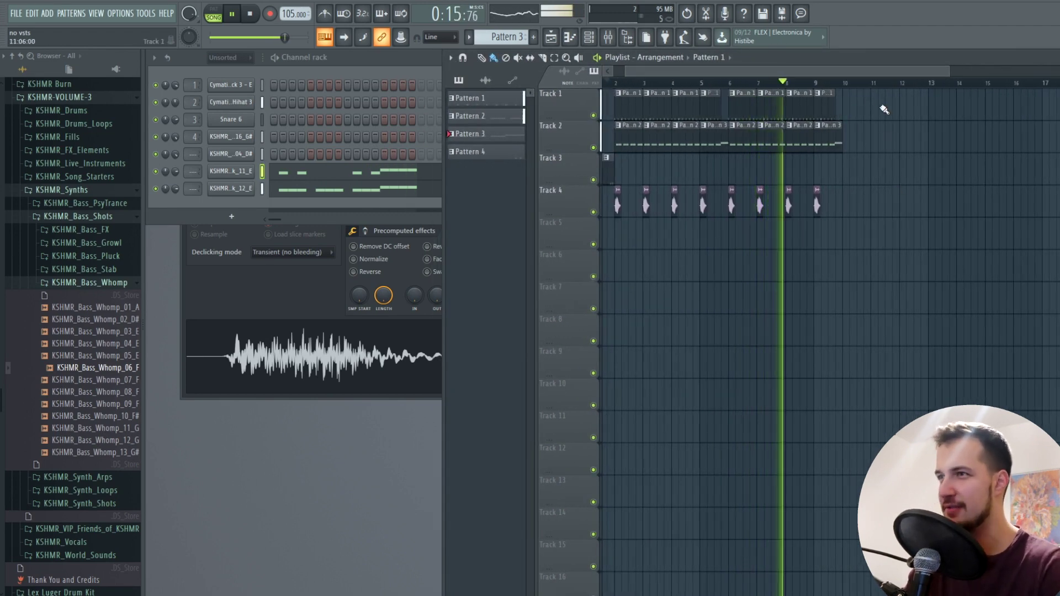
# Make the Track 2 pluck clip at bar 9 unique and write a descending KSHMR_Bass_Pluck_12_E run in it
pyautogui.click(817, 126)
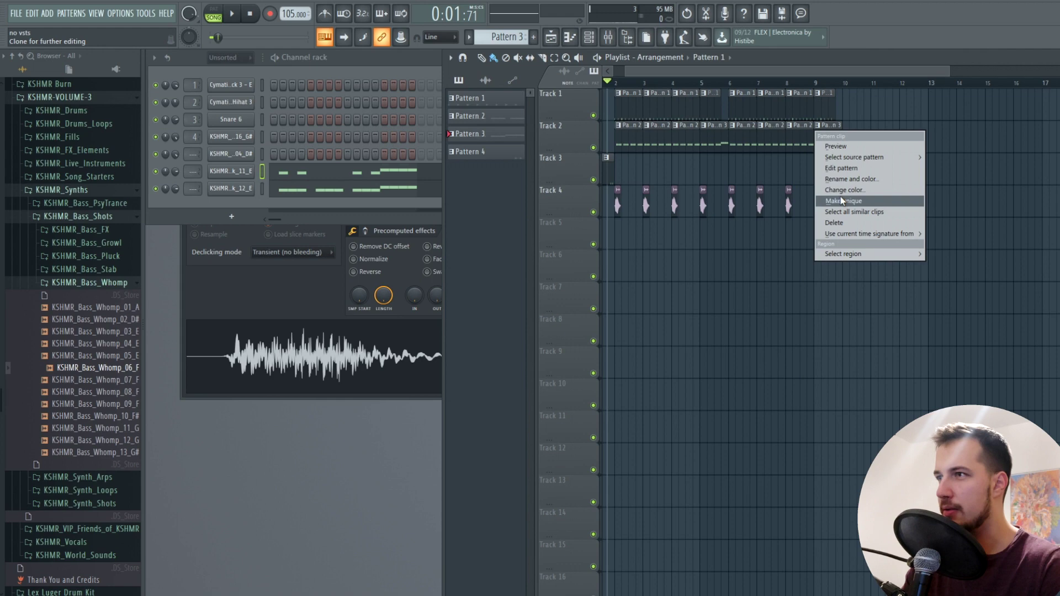
pyautogui.click(842, 201)
pyautogui.click(349, 196)
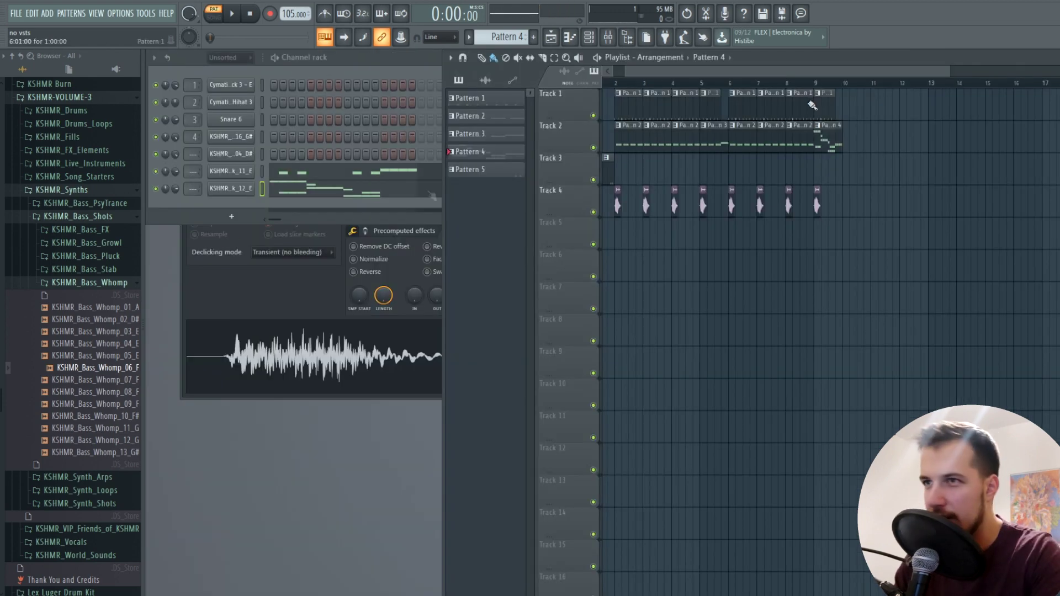
# Rework the KSHMR_Bass_Pluck_12_E notes of Pattern 4 into groups of four on B5, A5, G5 and D5, one group per beat
pyautogui.click(354, 193)
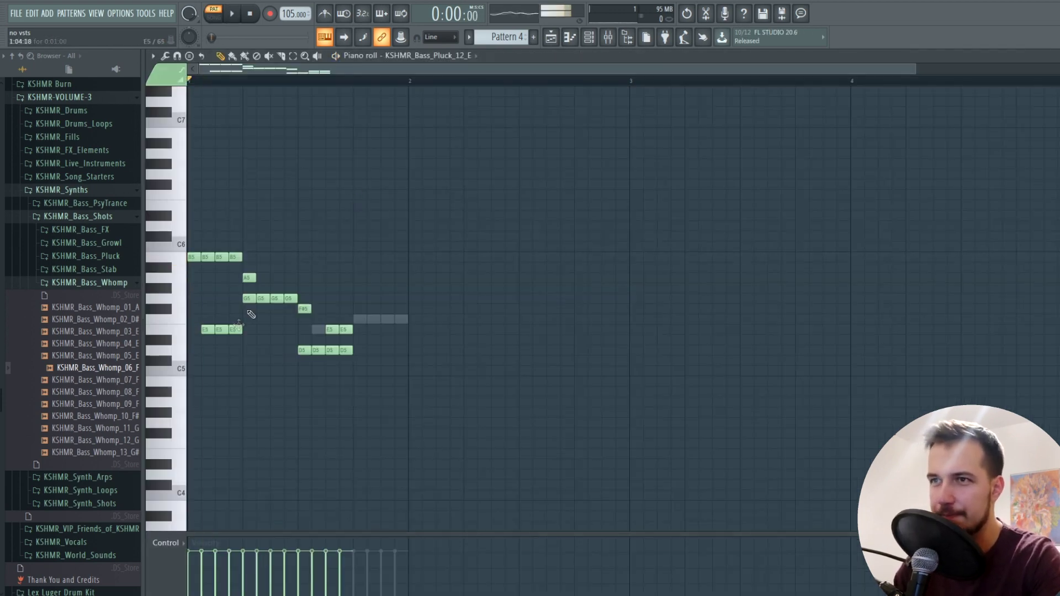
pyautogui.press('space')
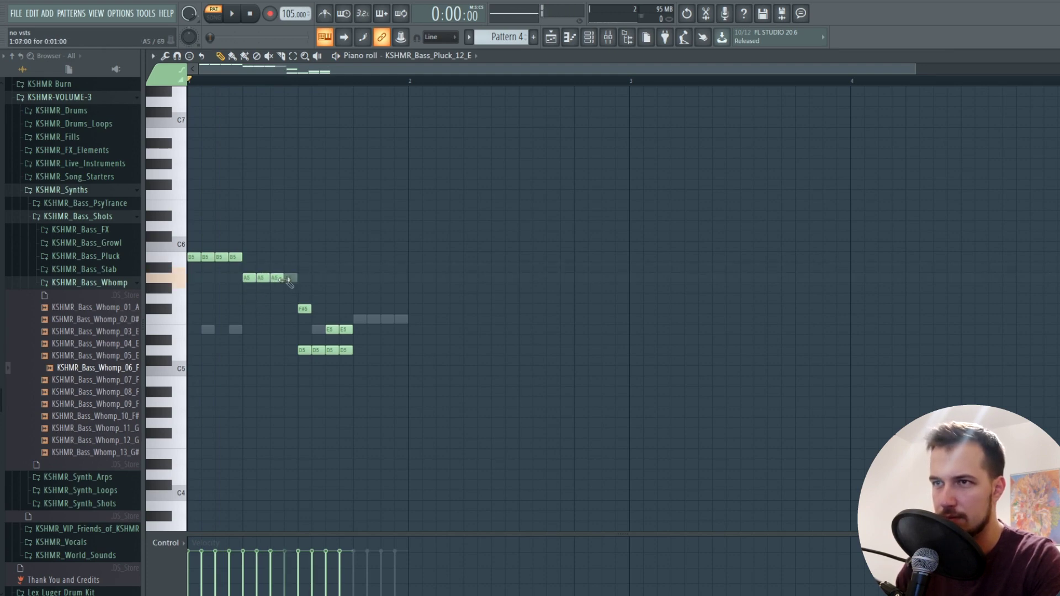
pyautogui.press('space')
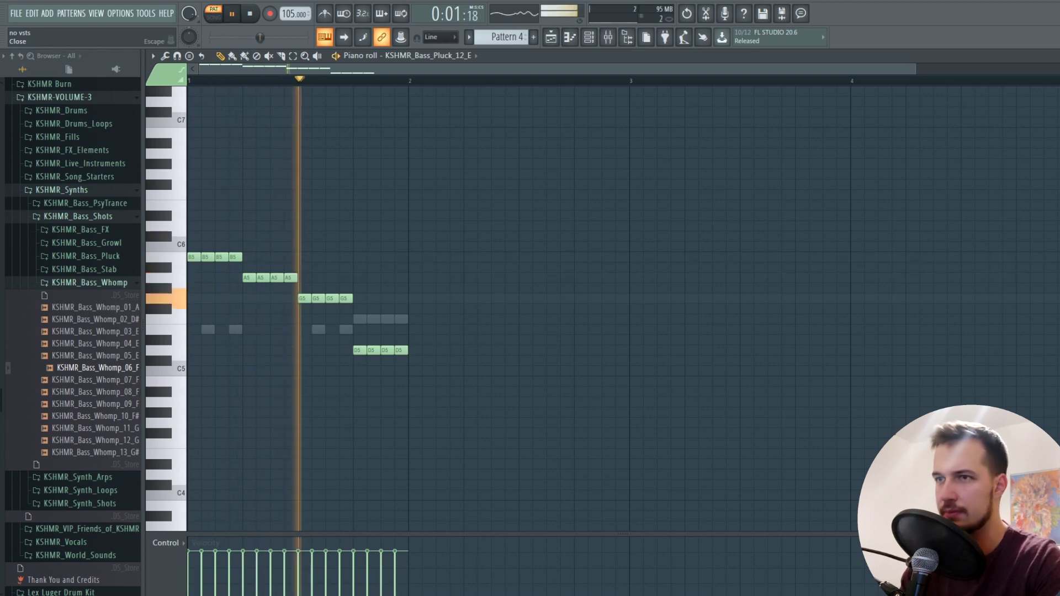
pyautogui.press('Escape')
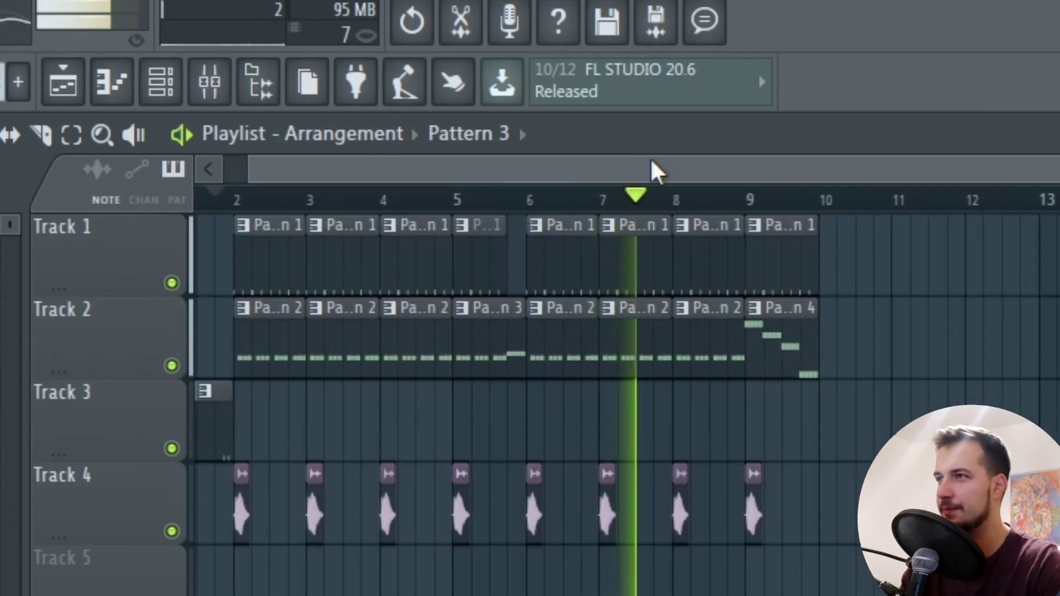
# Play the later bars of the arrangement and delete the Pattern 1 clip at bar 9 on Track 1
pyautogui.moveTo(782, 72); pyautogui.dragTo(786, 72)
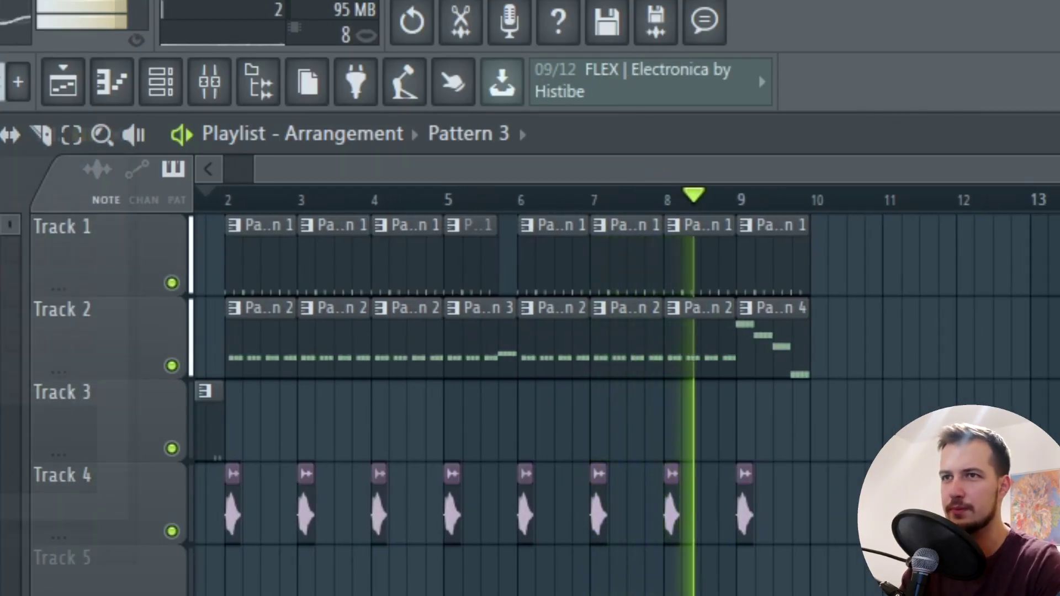
pyautogui.press('F6')
pyautogui.rightClick(773, 263)
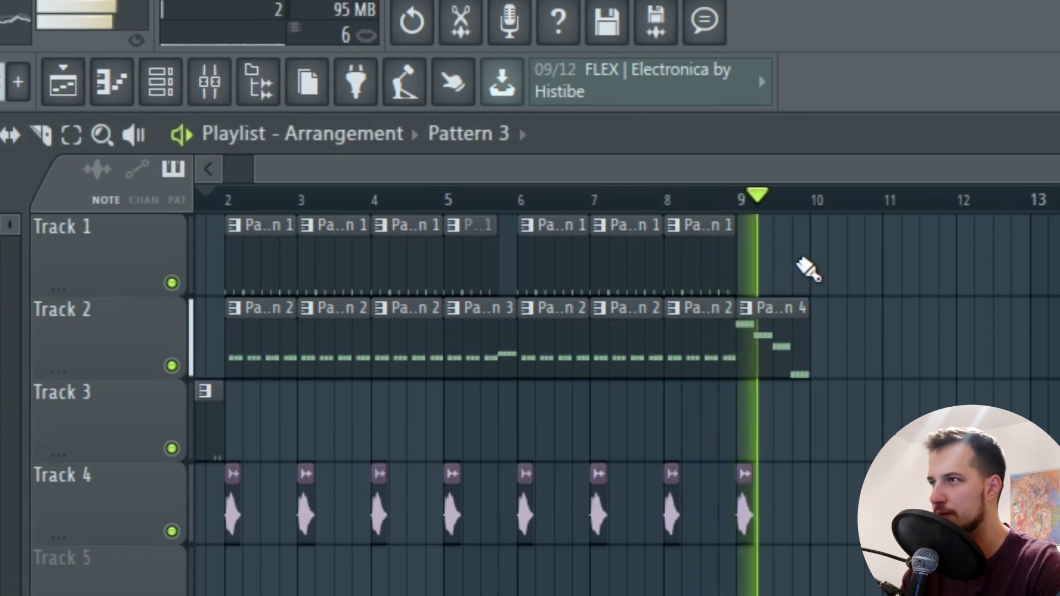
# Create a channel volume automation clip for KSHMR_Bass_Pluck_11_E across bars 2 to 9, rising towards its end, and play it
pyautogui.moveTo(874, 258); pyautogui.dragTo(237, 572)
pyautogui.press('space')
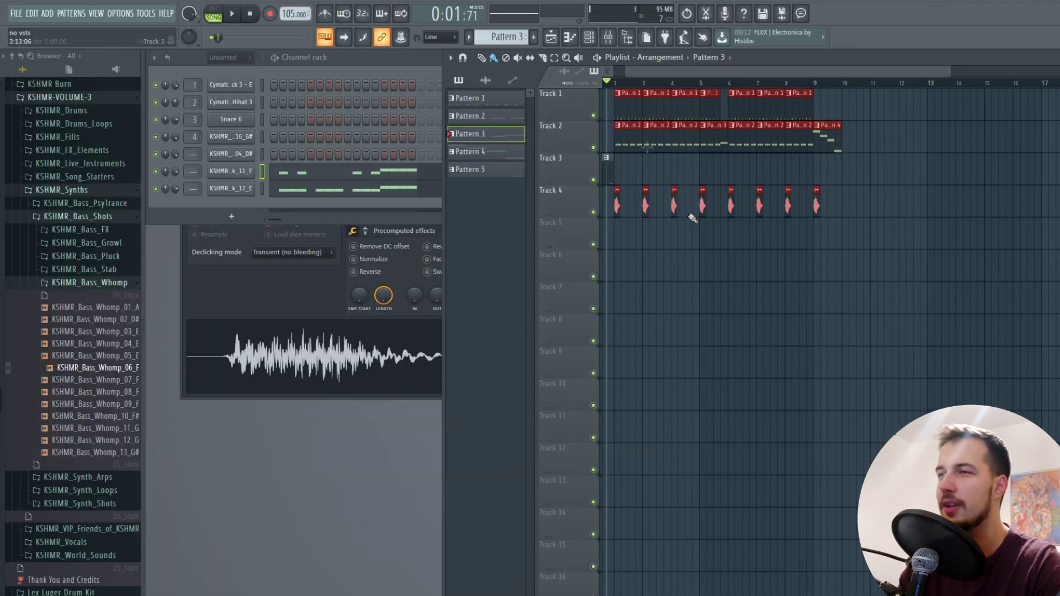
pyautogui.keyDown('ctrl'); pyautogui.click(686, 269); pyautogui.keyUp('ctrl')
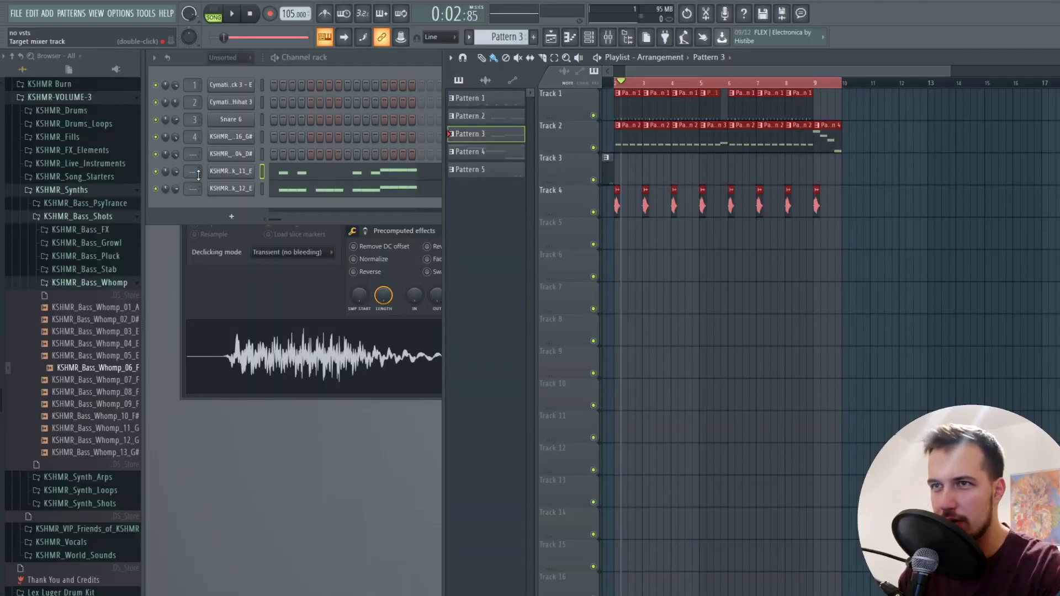
pyautogui.rightClick(169, 170)
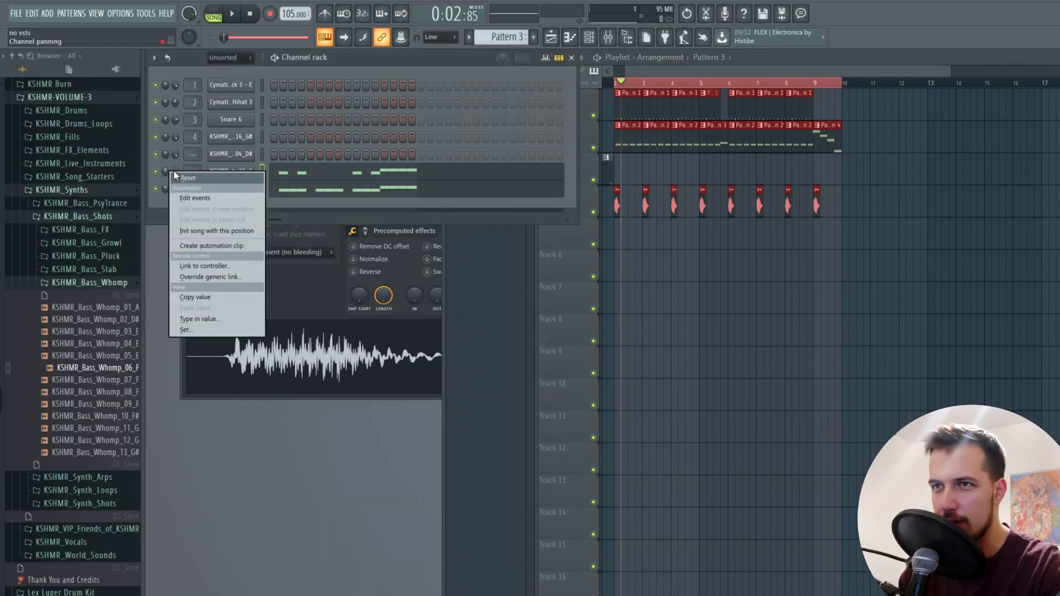
pyautogui.click(203, 242)
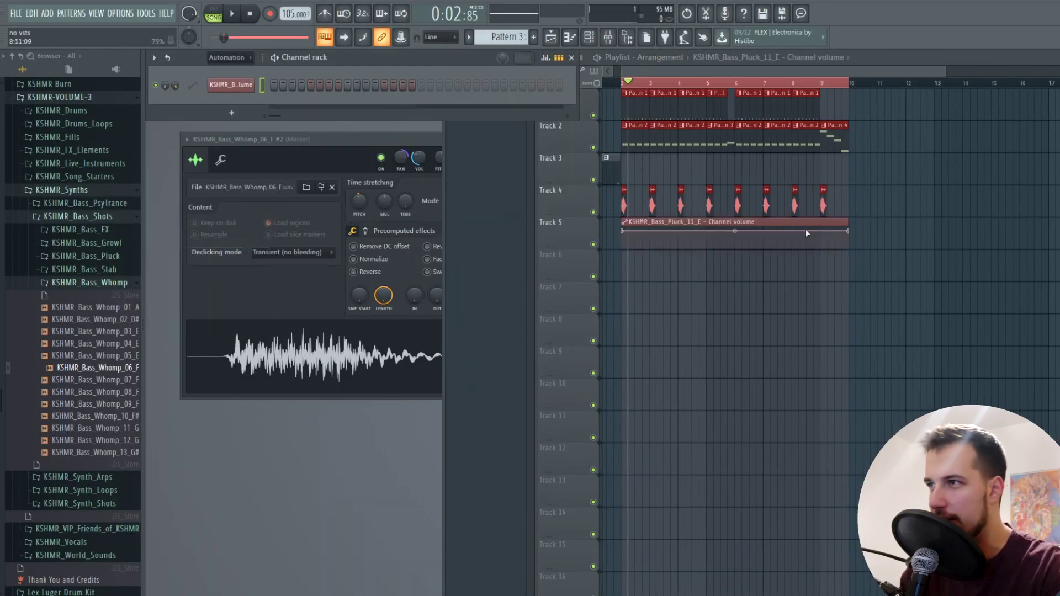
pyautogui.click(850, 235)
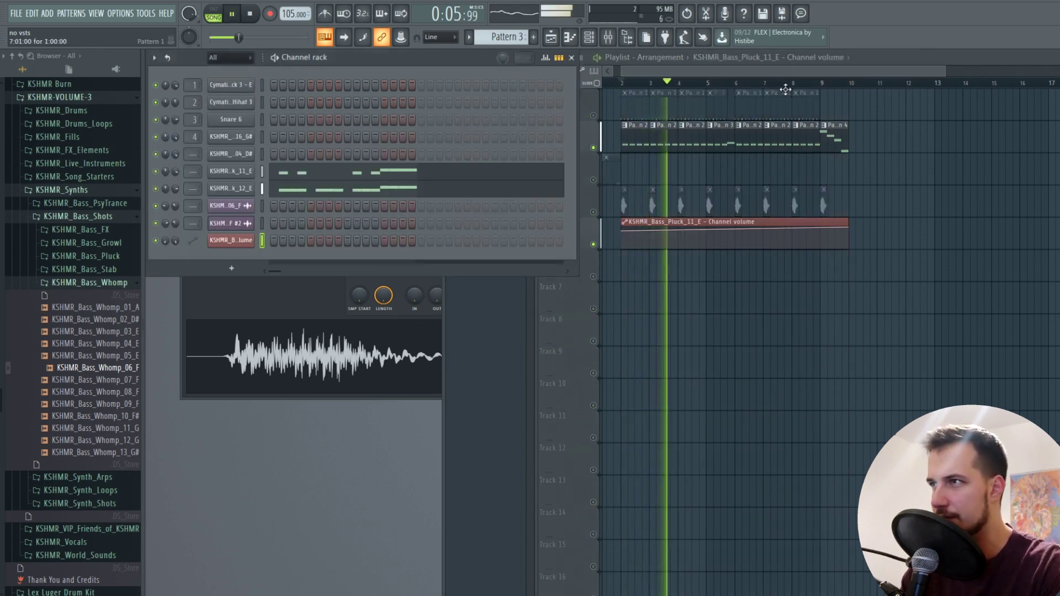
pyautogui.click(785, 89)
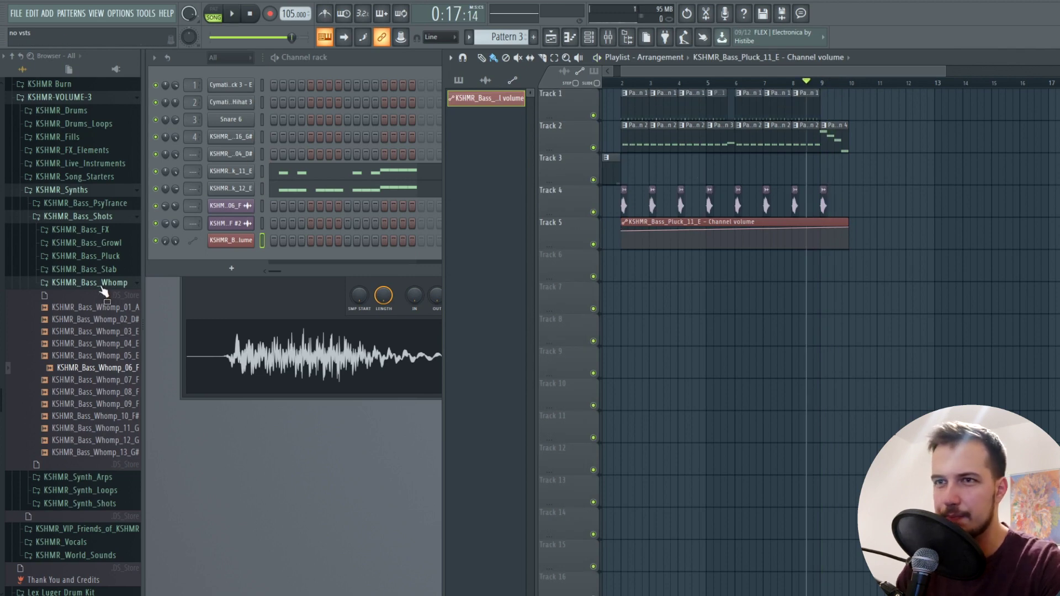
# Place KSHMR_Synth_Arp_11_128_E from the KSHMR_Synth_Arps folder at bar 2 on Track 6 and set its time-stretching mode to e3 generic
pyautogui.click(100, 285)
pyautogui.click(111, 260)
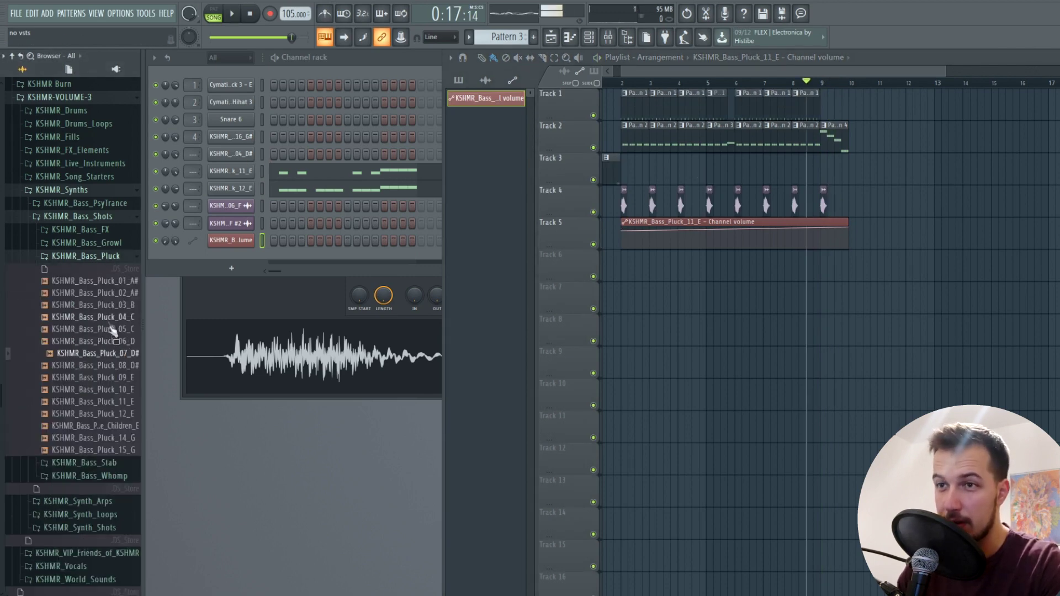
pyautogui.click(98, 218)
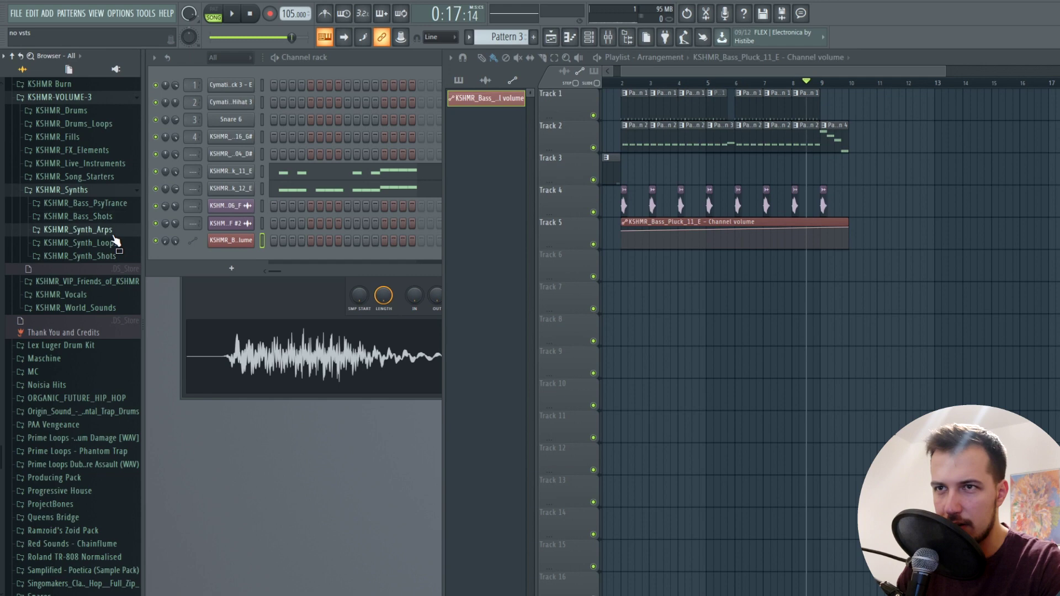
pyautogui.click(113, 233)
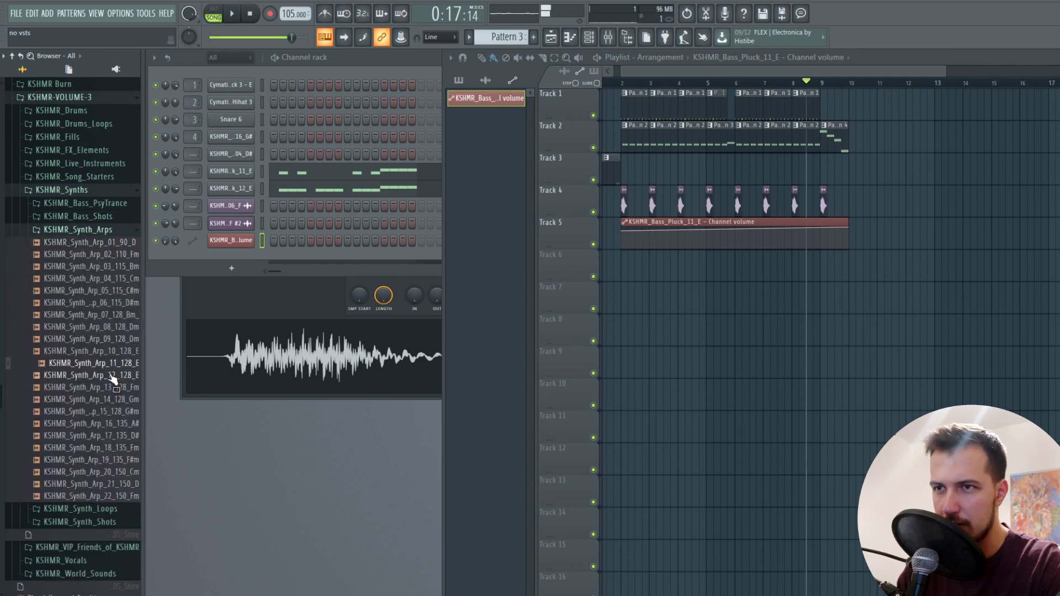
pyautogui.click(80, 233)
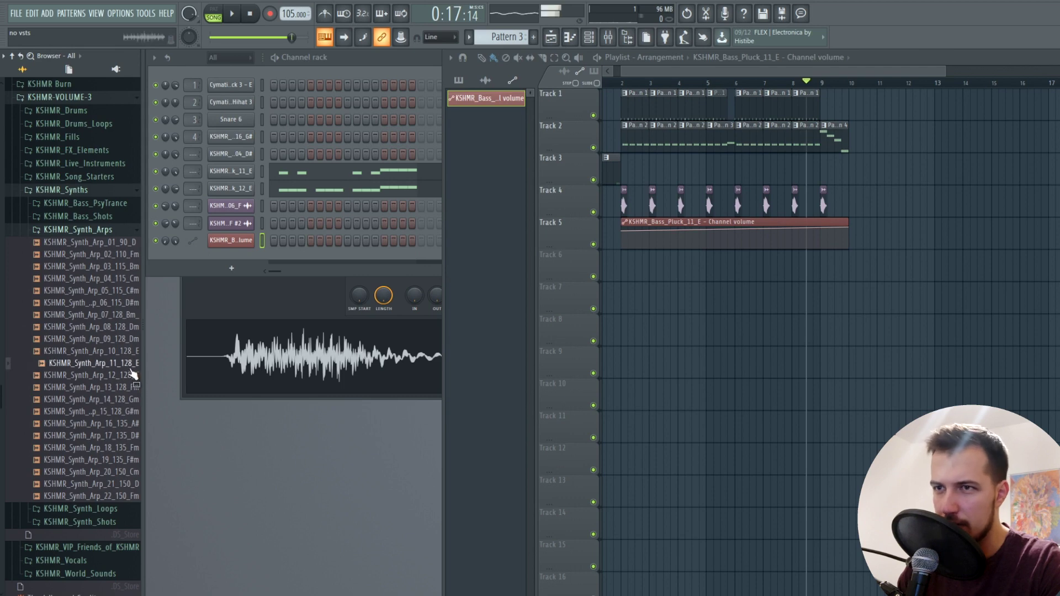
pyautogui.moveTo(132, 374); pyautogui.dragTo(631, 266)
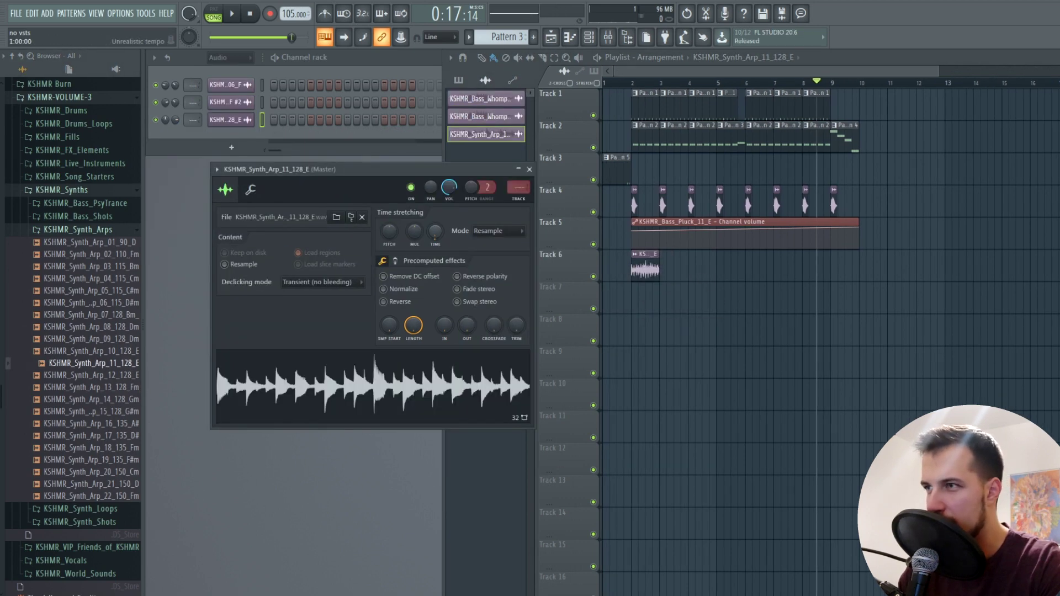
pyautogui.click(499, 231)
pyautogui.click(502, 285)
# Check the KSHMR_Bass_Pluck_11_E notes of Pattern 2 in the piano roll and play the arrangement with the arp
pyautogui.click(642, 134)
pyautogui.click(234, 58)
pyautogui.click(226, 71)
pyautogui.click(335, 175)
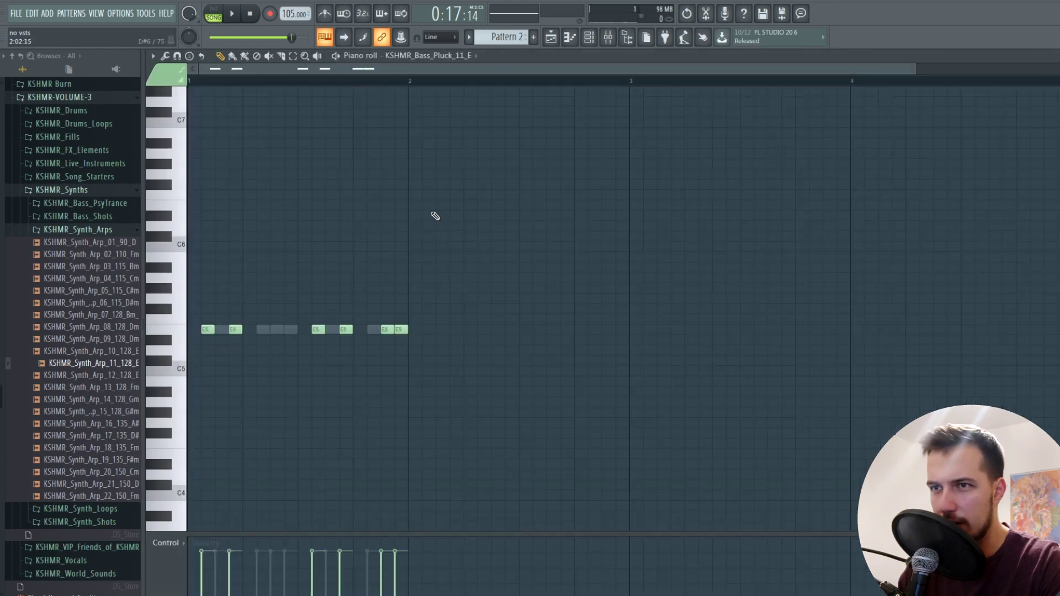
pyautogui.press('F7')
pyautogui.press('space')
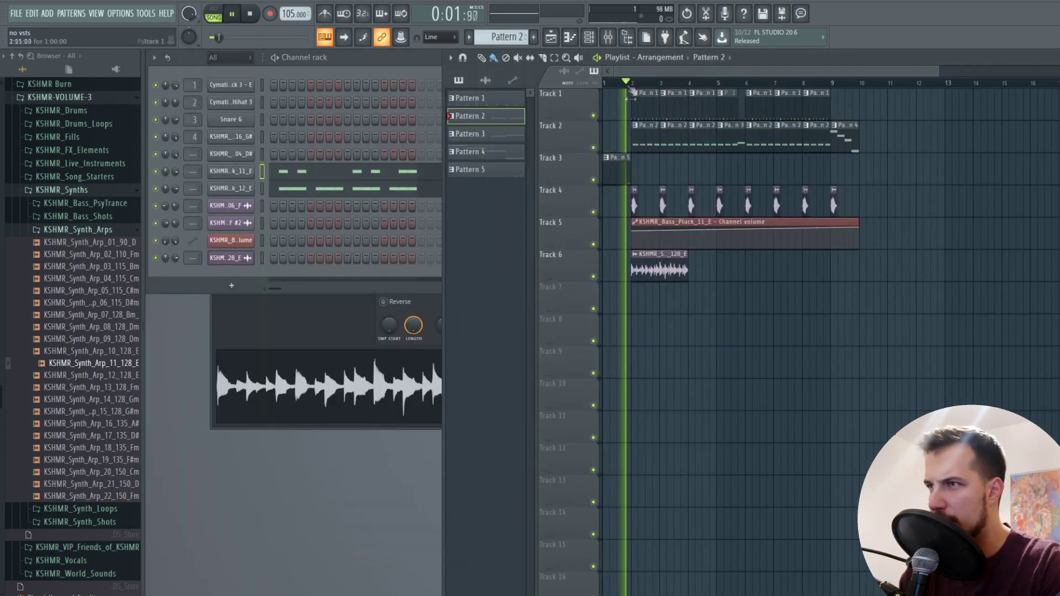
# Lower the KSHMR_Synth_Arp_11_128_E channel volume to 58% and copy its clip to bars 4 and 6 on Track 6
pyautogui.doubleClick(668, 270)
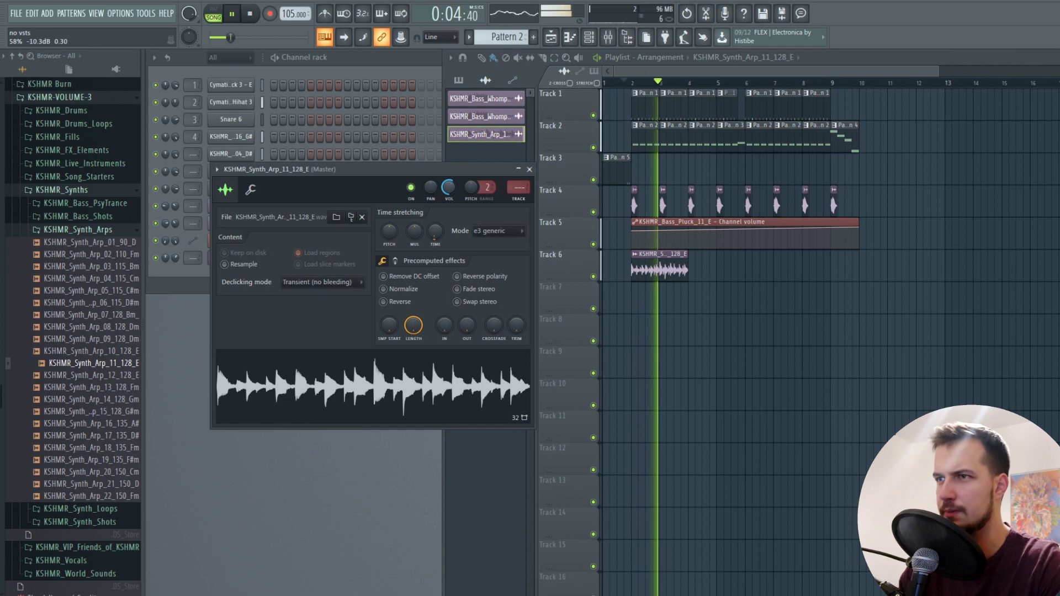
pyautogui.click(713, 268)
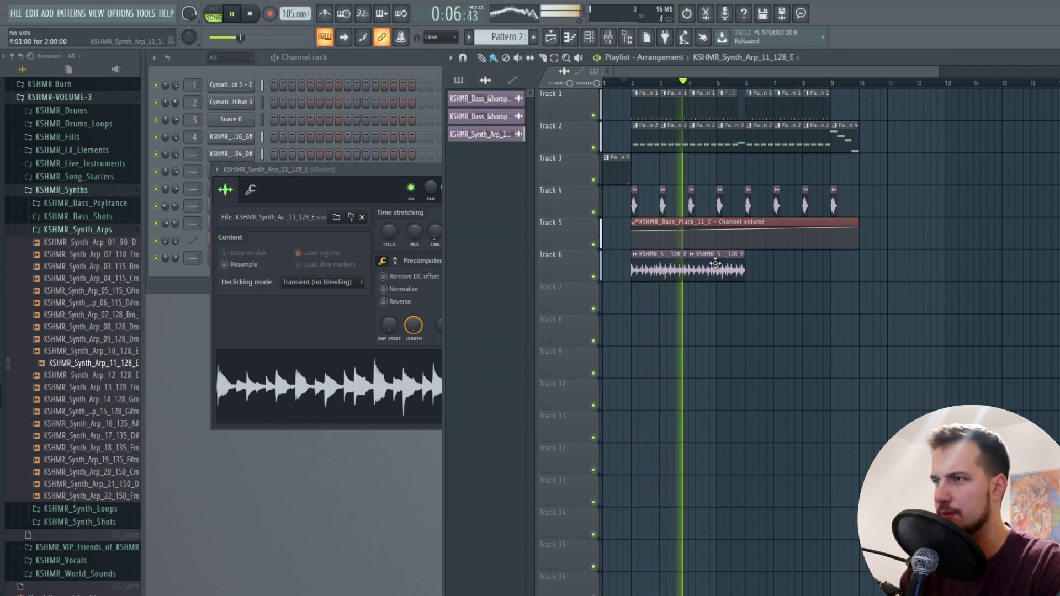
pyautogui.moveTo(711, 267); pyautogui.dragTo(768, 267)
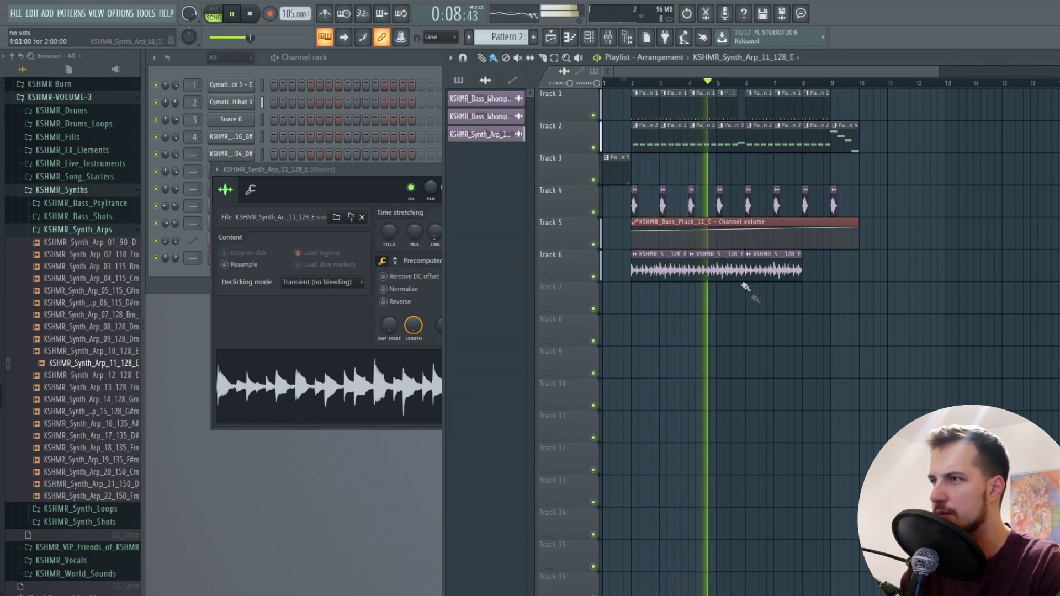
# Stop playback and delete the arp clips at bars 2 and 4 on Track 6
pyautogui.press('space')
pyautogui.rightClick(723, 267)
pyautogui.rightClick(651, 275)
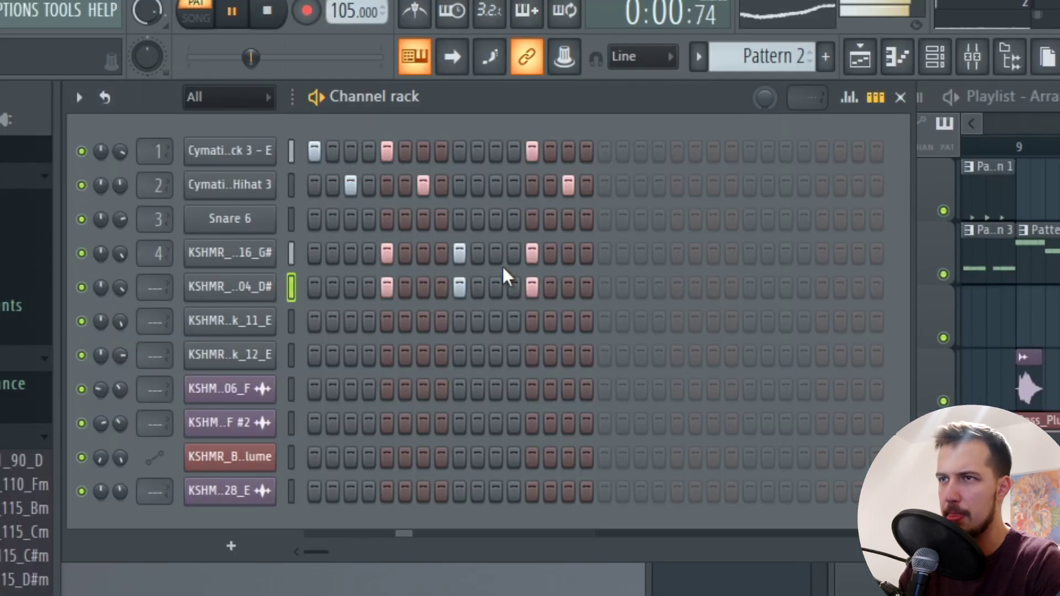
# Add hits on steps 10 and 12 to both KSHMR snare channels, 16_G# and 04_D#
pyautogui.click(495, 257)
pyautogui.click(478, 288)
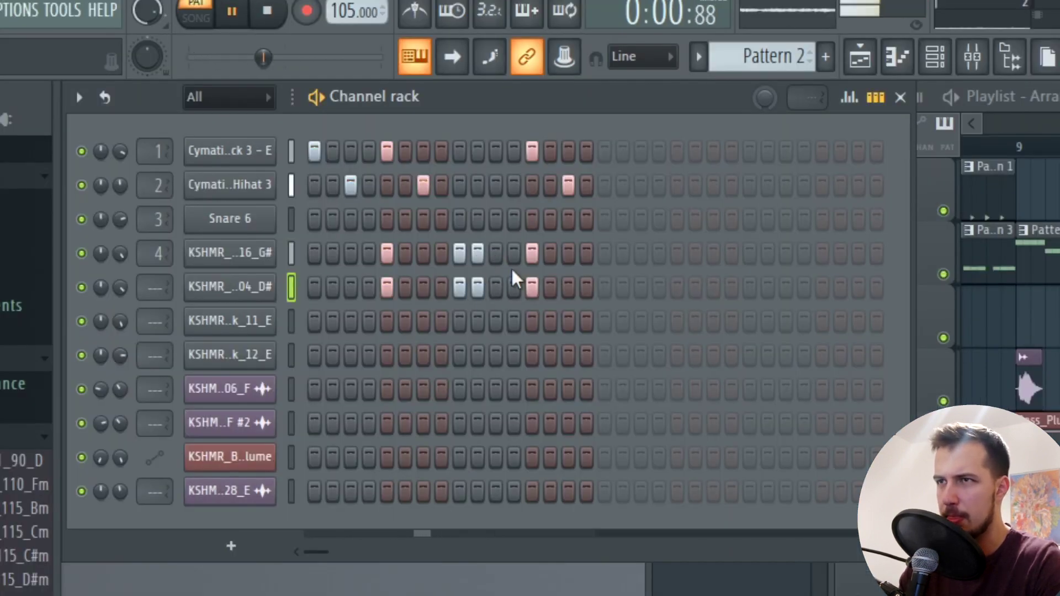
pyautogui.rightClick(530, 258)
pyautogui.rightClick(533, 290)
pyautogui.click(515, 286)
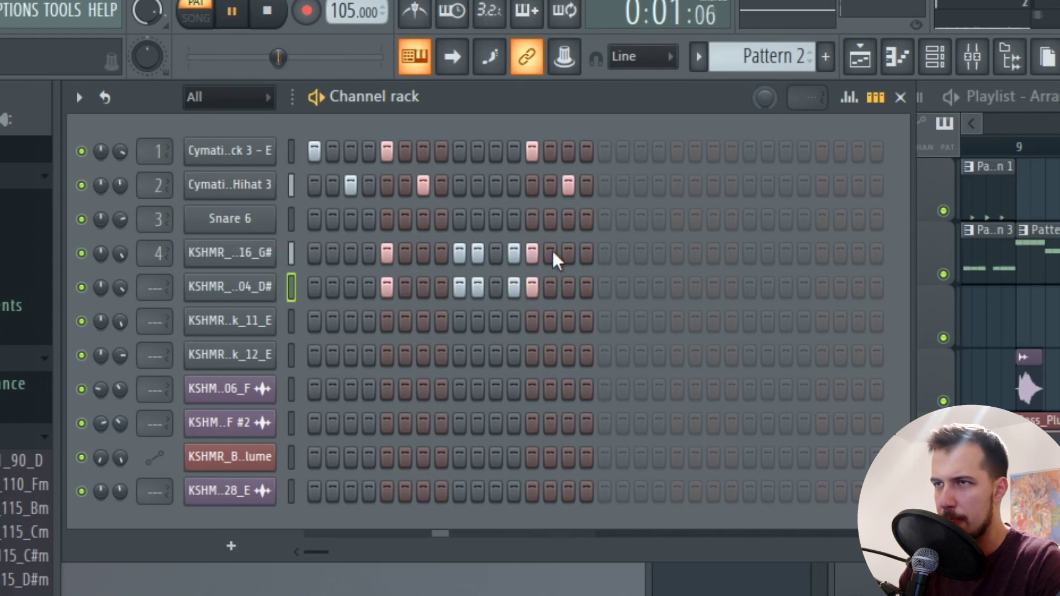
# Try filling steps 14 to 16 with hits on both KSHMR snare channels, 16_G# and 04_D#, in Pattern 2
pyautogui.moveTo(555, 260); pyautogui.dragTo(602, 254)
pyautogui.moveTo(553, 288); pyautogui.dragTo(588, 287)
pyautogui.rightClick(551, 255)
pyautogui.rightClick(569, 255)
pyautogui.rightClick(587, 257)
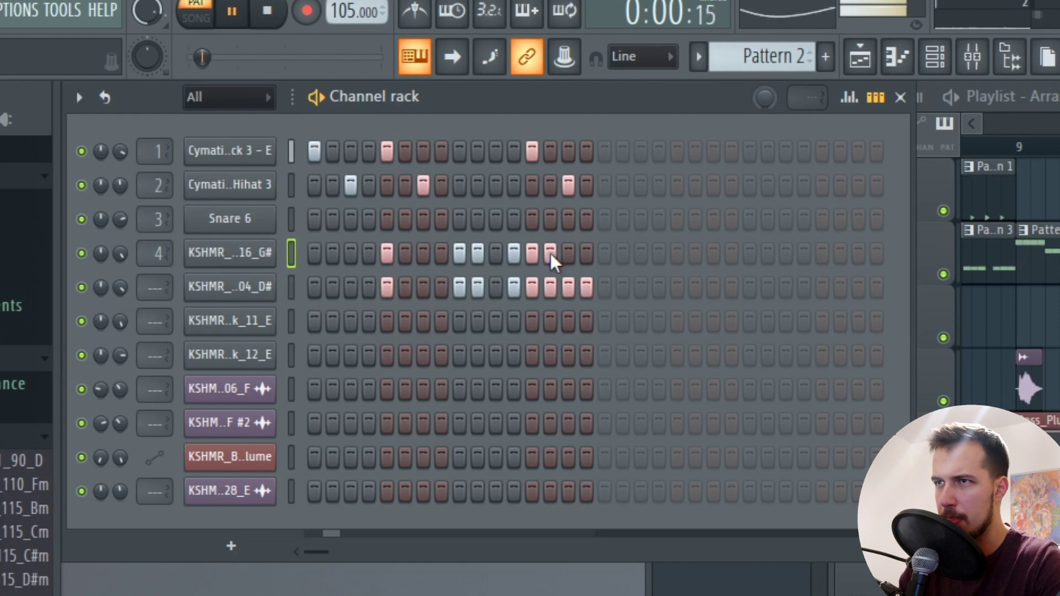
pyautogui.moveTo(550, 254); pyautogui.dragTo(585, 253)
# Remove the hi-hat hit on step 15 and the kick hit on step 13, and play the fill in the arrangement
pyautogui.rightClick(568, 185)
pyautogui.rightClick(532, 150)
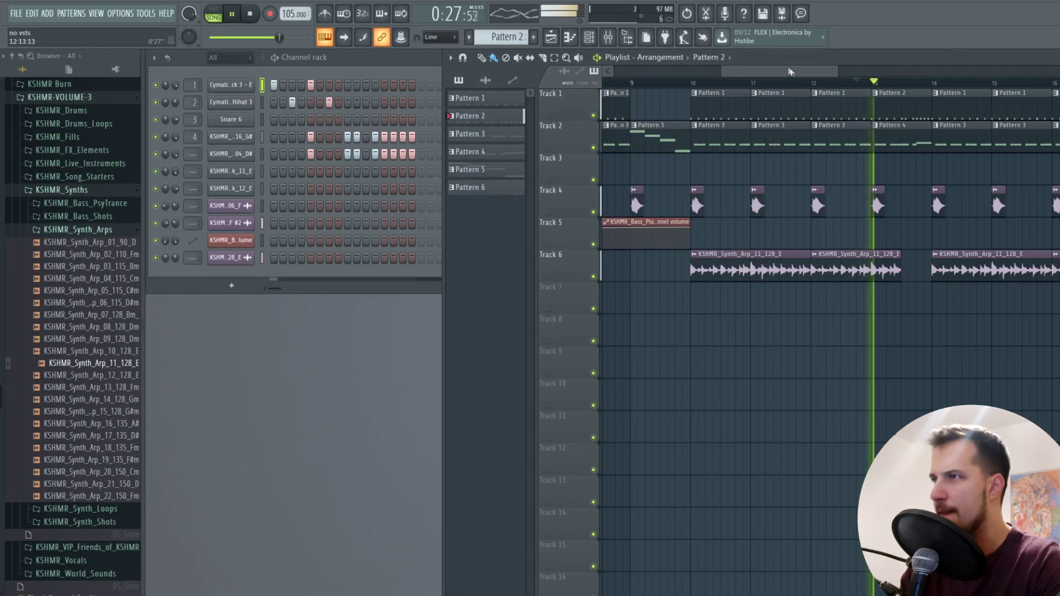
pyautogui.moveTo(793, 71); pyautogui.dragTo(822, 74)
pyautogui.press('space')
pyautogui.press('space')
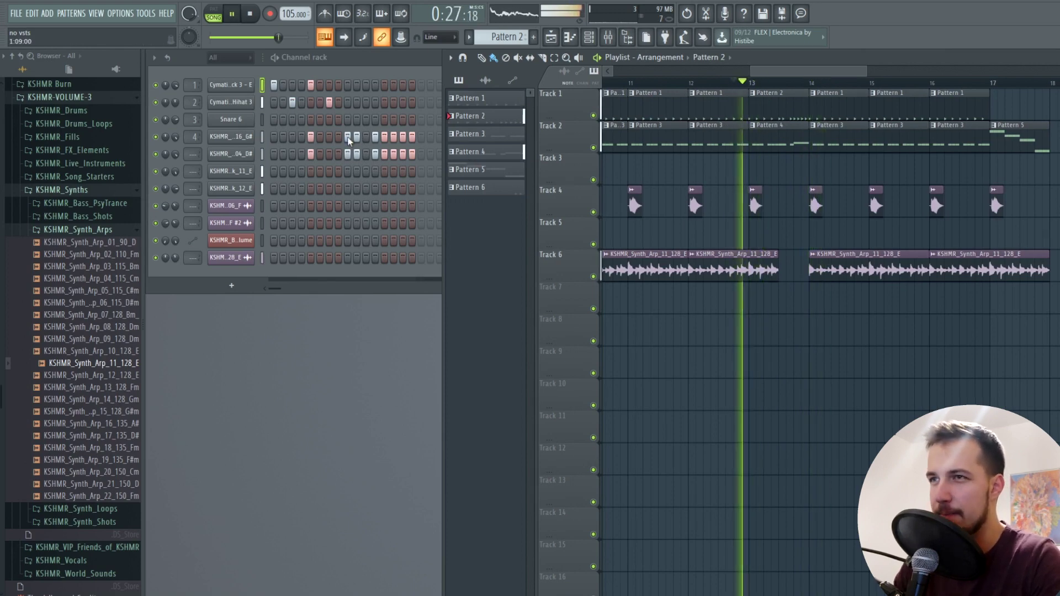
# Clear both KSHMR snare channels from step 9 onward and add KSHMR_Percussion_High_Conga_G with hits on steps 9, 10 and 12 to 16
pyautogui.moveTo(358, 138); pyautogui.dragTo(430, 144)
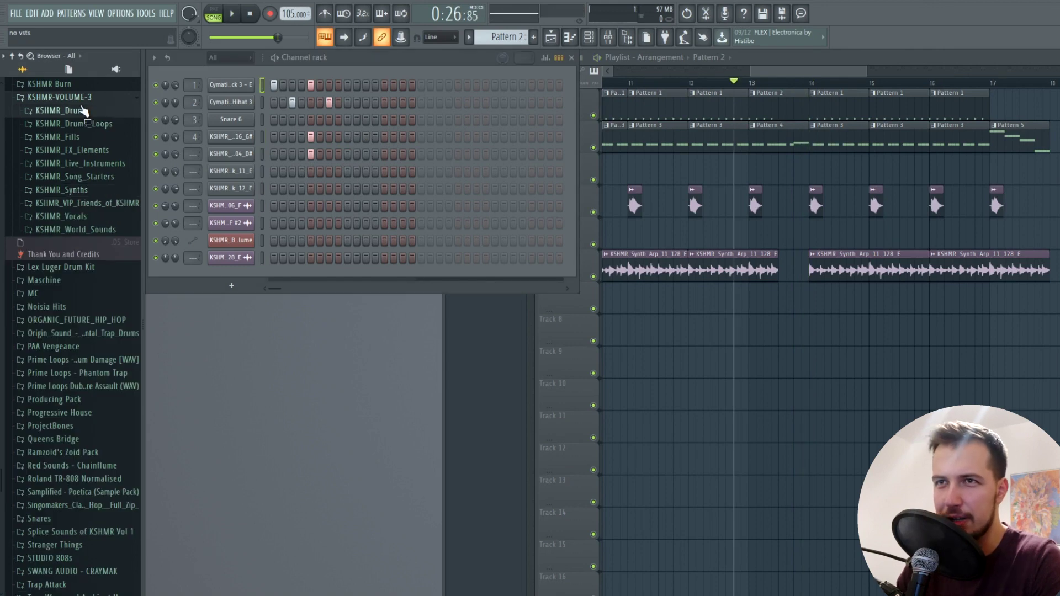
pyautogui.click(82, 110)
pyautogui.click(100, 219)
pyautogui.scroll(-4, 108, 296)
pyautogui.click(105, 267)
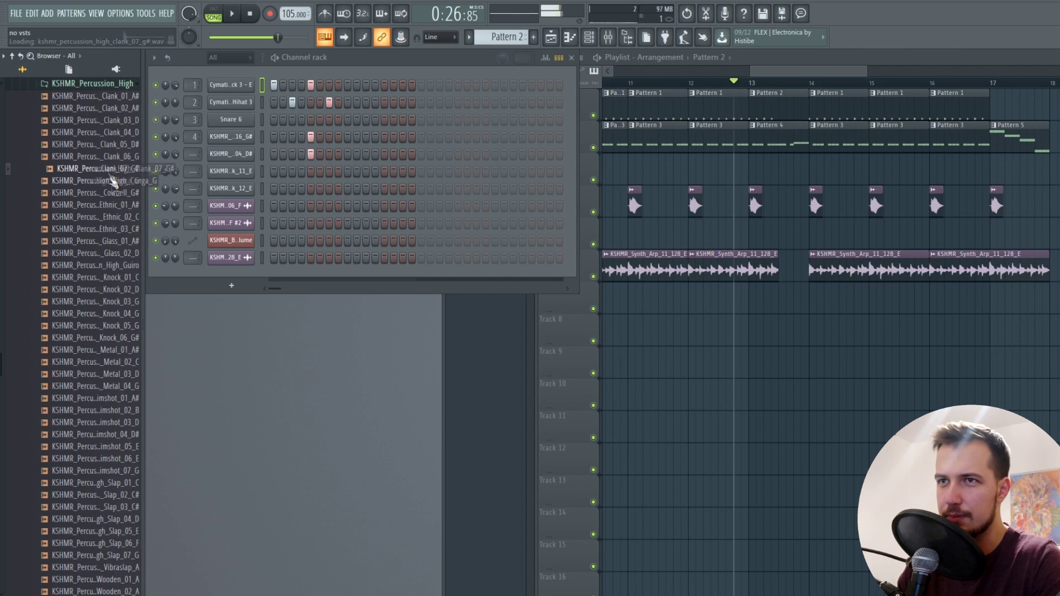
pyautogui.moveTo(278, 137); pyautogui.dragTo(356, 126)
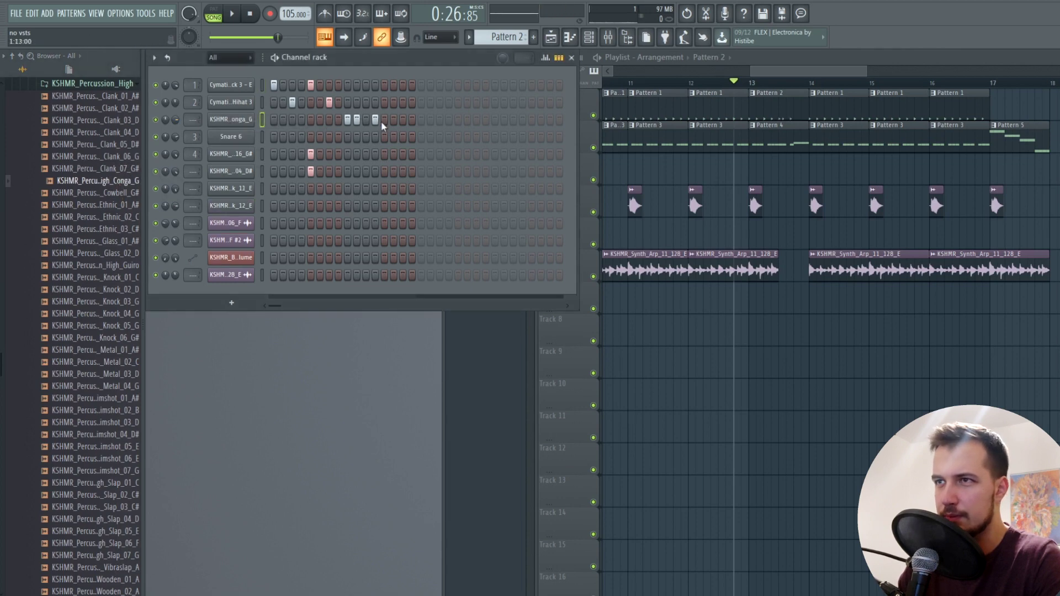
# Show the conga channel's fine pitch values in the step graph and play the arrangement
pyautogui.click(545, 58)
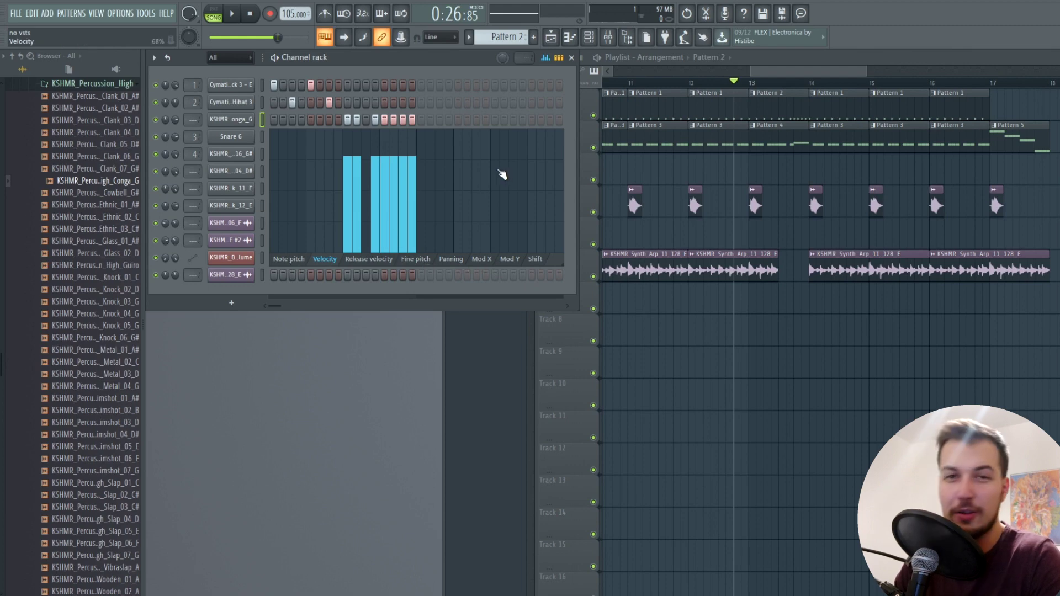
pyautogui.click(289, 260)
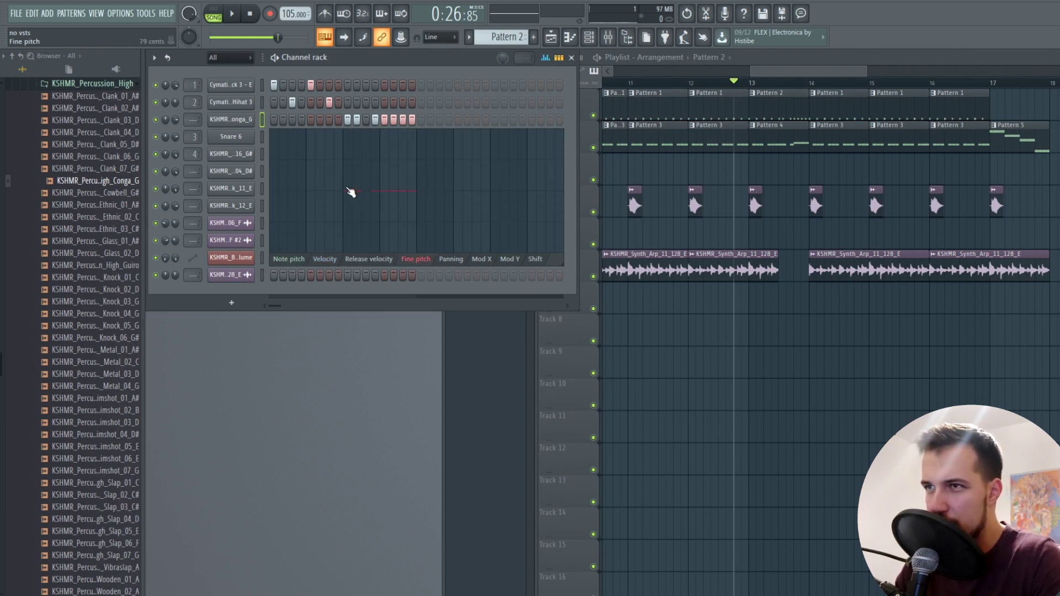
pyautogui.click(231, 14)
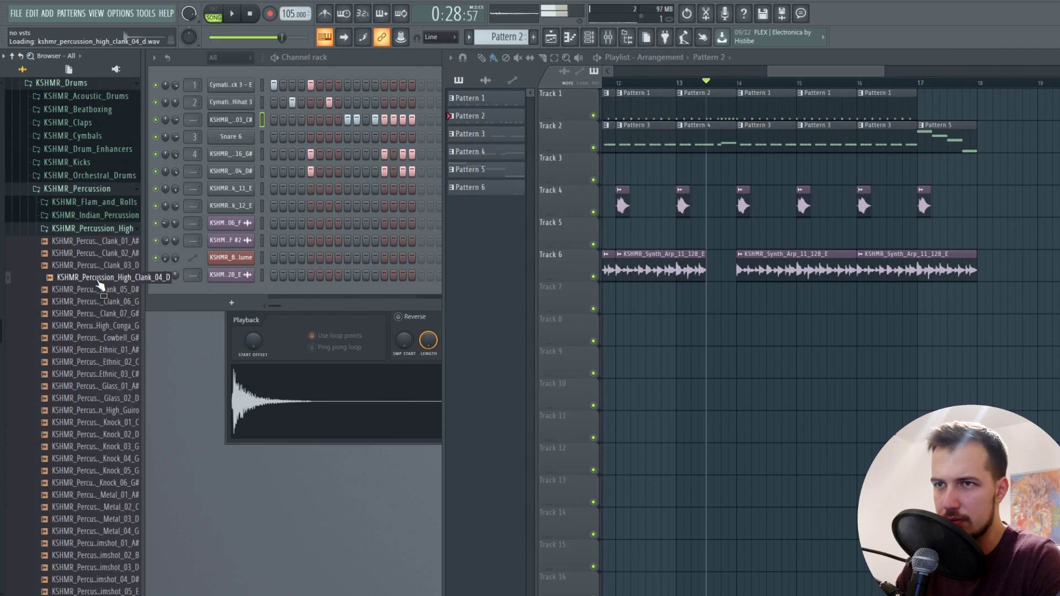
# Replace the percussion channel's sample with KSHMR_Percussion_High_Clank_05_D# and draw a rising fine pitch ramp across steps 9 to 16
pyautogui.moveTo(107, 292); pyautogui.dragTo(230, 119)
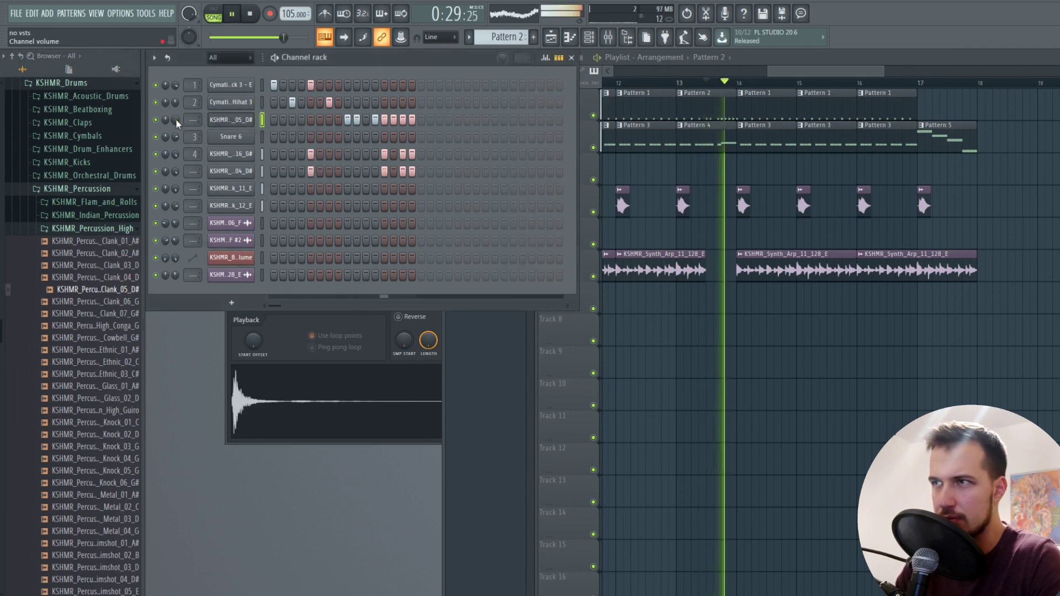
pyautogui.press('space')
pyautogui.click(545, 57)
pyautogui.moveTo(344, 185); pyautogui.dragTo(422, 153)
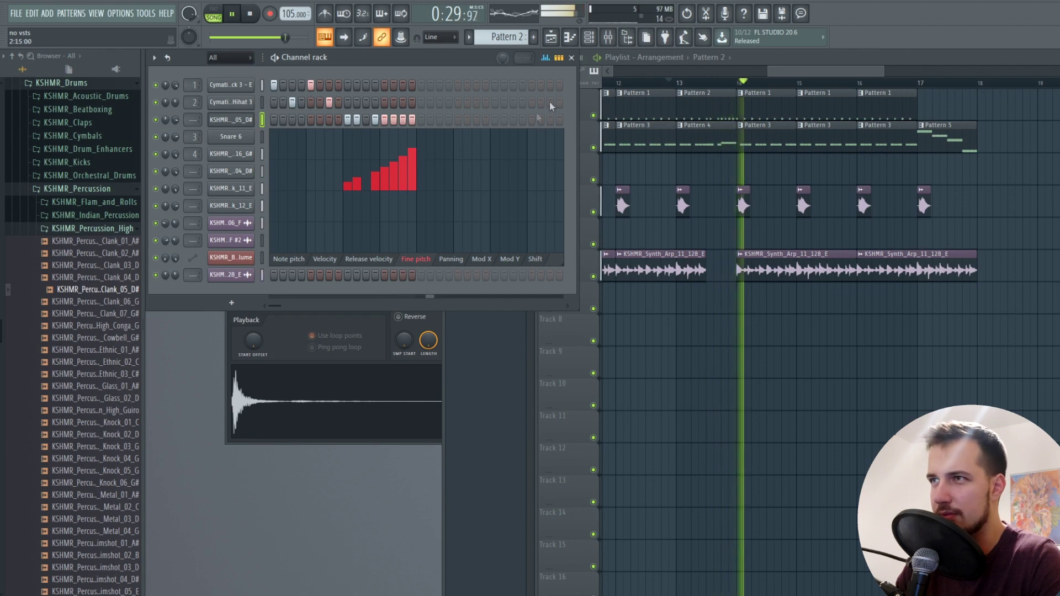
pyautogui.click(545, 57)
pyautogui.press('space')
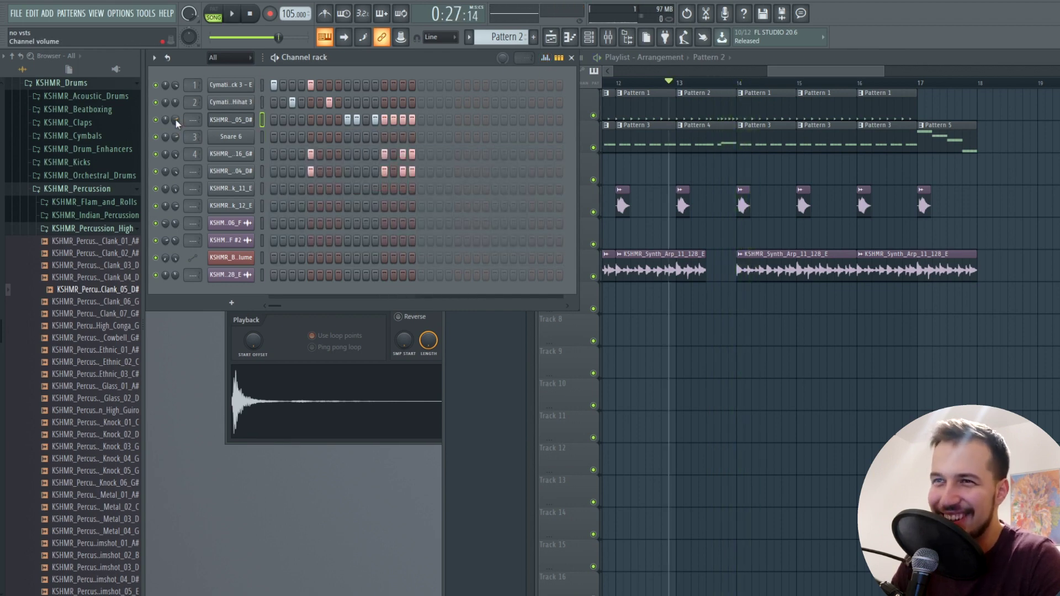
pyautogui.click(232, 119)
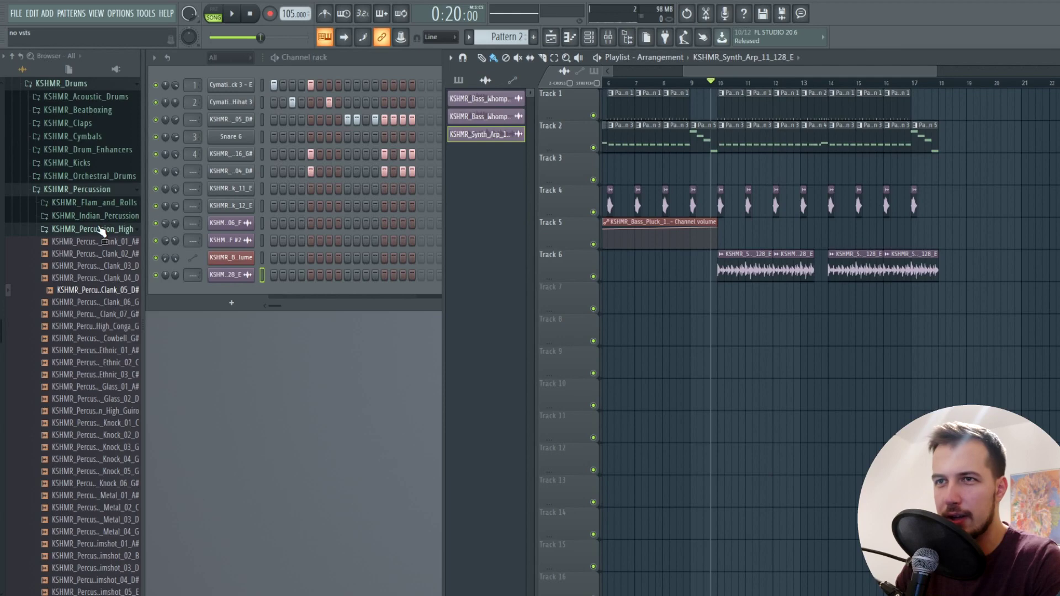
# Place KSHMR_Miscellaneous_Transition_04_Magic_Chimes from KSHMR_Transitions on Track 7 and trim it to the second half of bar 13
pyautogui.click(101, 229)
pyautogui.click(107, 189)
pyautogui.moveTo(773, 70); pyautogui.dragTo(694, 71)
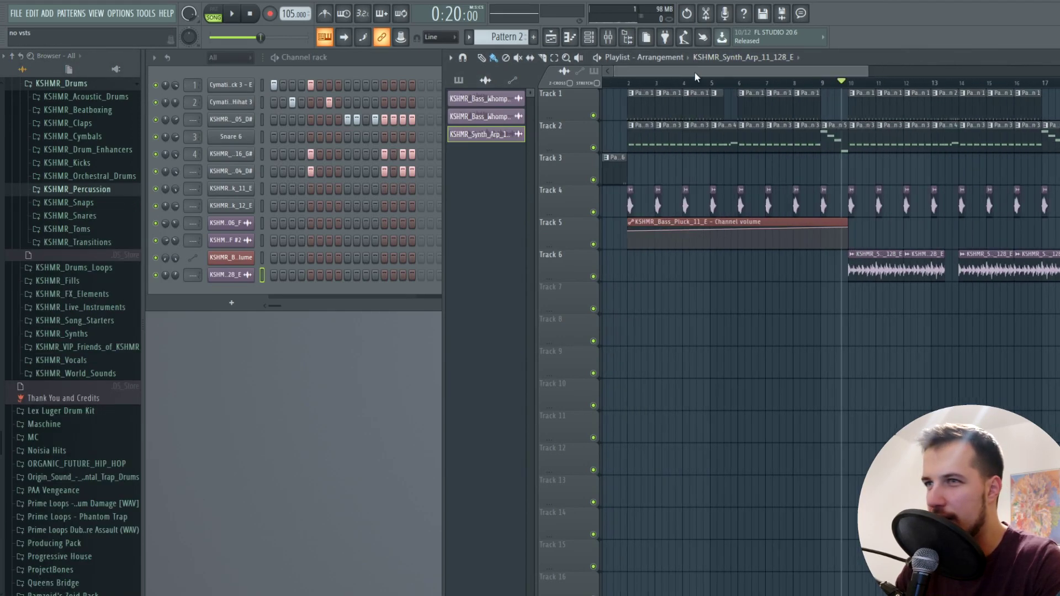
pyautogui.scroll(4, 95, 232)
pyautogui.scroll(-3, 93, 243)
pyautogui.click(97, 277)
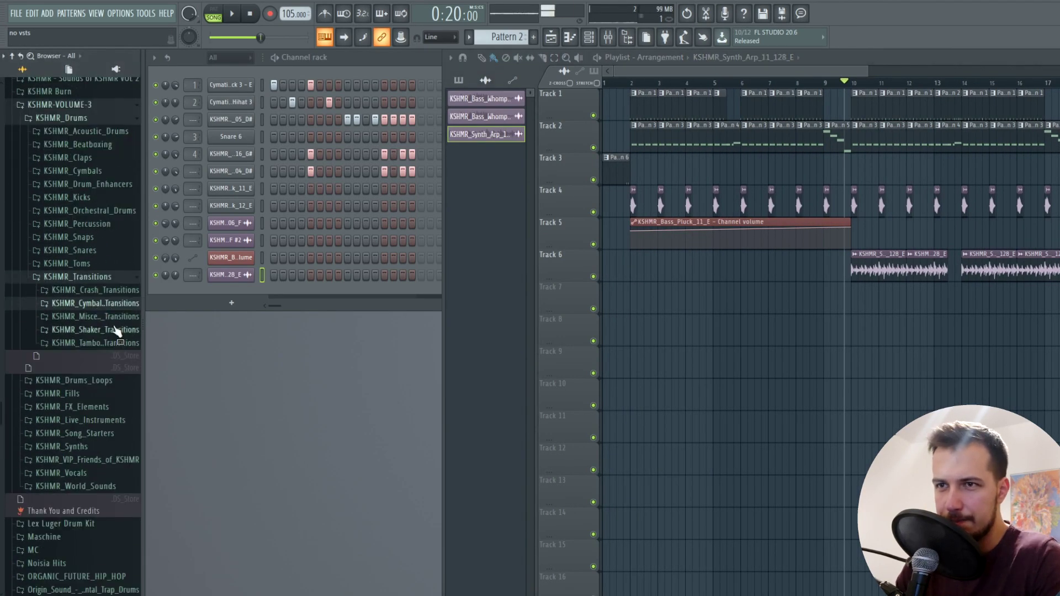
pyautogui.click(108, 321)
pyautogui.click(109, 351)
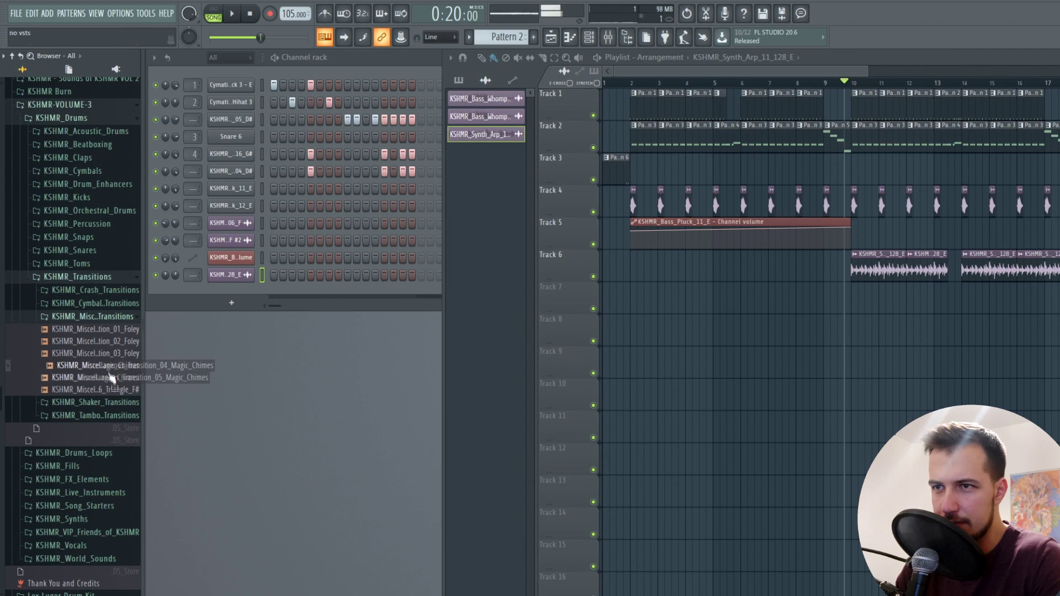
pyautogui.moveTo(112, 393); pyautogui.dragTo(830, 309)
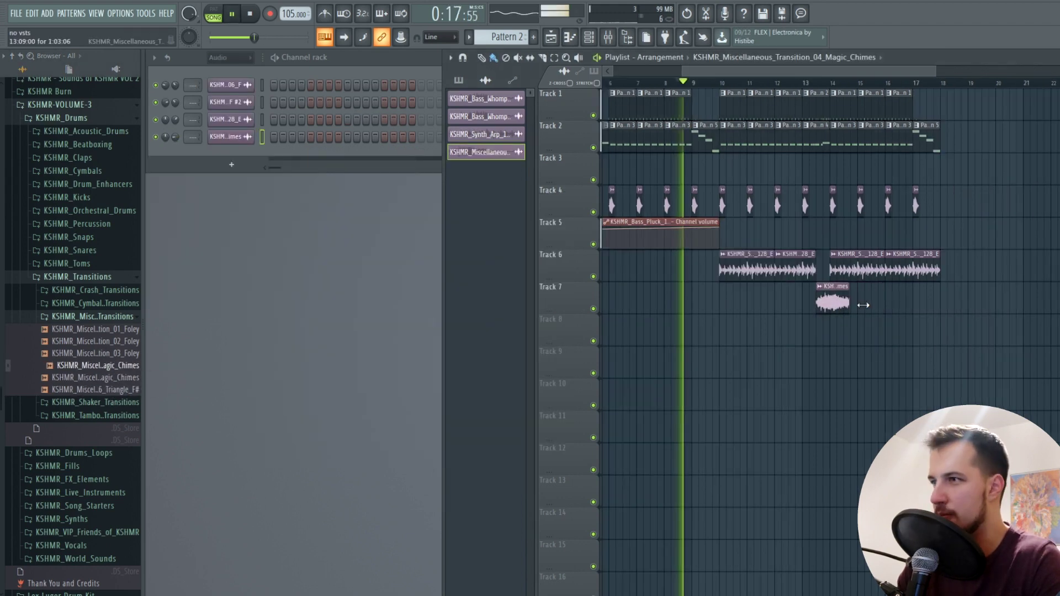
pyautogui.moveTo(863, 304); pyautogui.dragTo(831, 305)
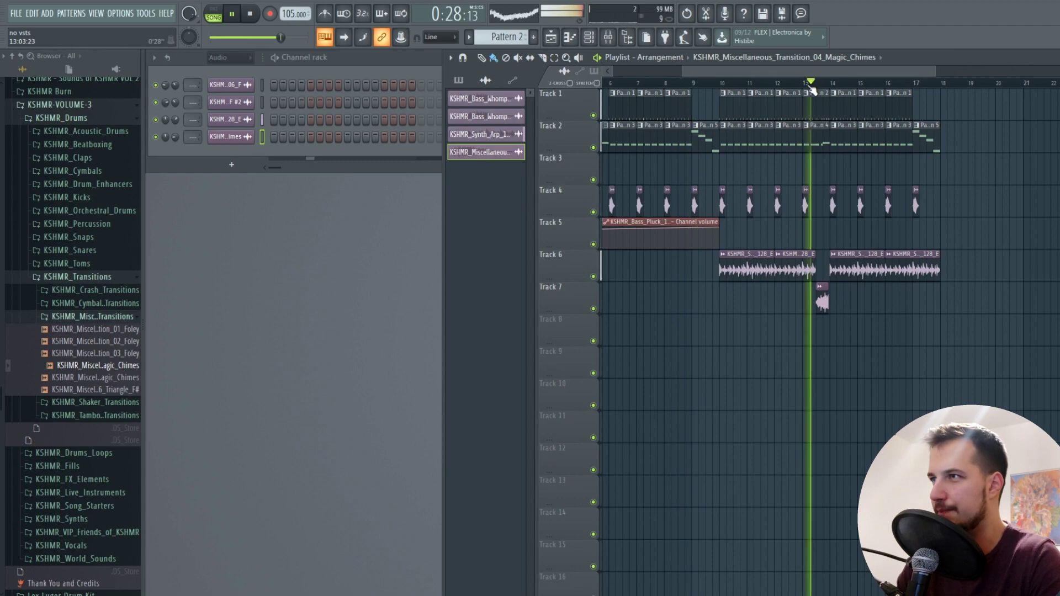
pyautogui.scroll(2, 814, 88)
pyautogui.scroll(1, 815, 89)
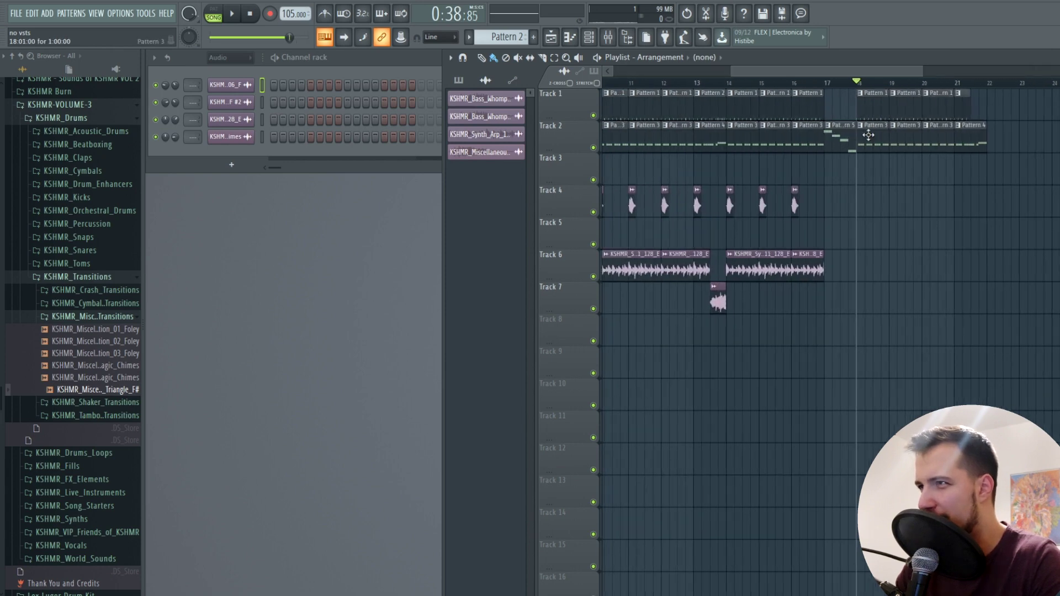
# Make the Pattern 3 clip at bar 18 on Track 2 unique and rewrite its bass pluck notes as a two-bar melody
pyautogui.rightClick(863, 127)
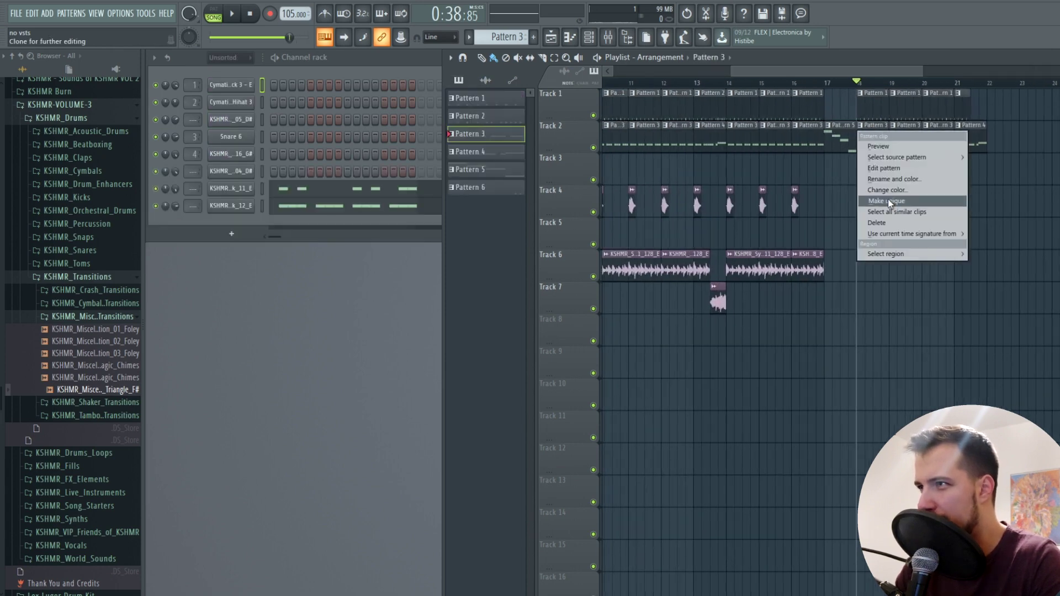
pyautogui.click(886, 201)
pyautogui.moveTo(901, 136); pyautogui.dragTo(903, 154)
pyautogui.click(209, 22)
pyautogui.press('space')
pyautogui.click(302, 207)
pyautogui.press('space')
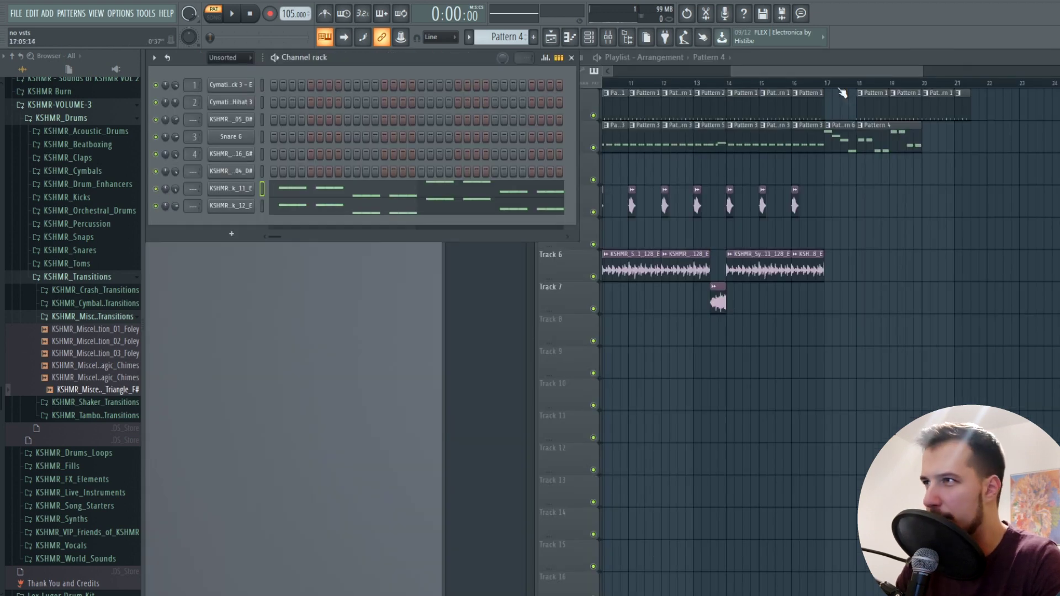
# Duplicate the Pattern 4 clip to bar 20 on Track 2 and extend the last Pattern 1 clip on Track 1 to bar 22
pyautogui.click(817, 85)
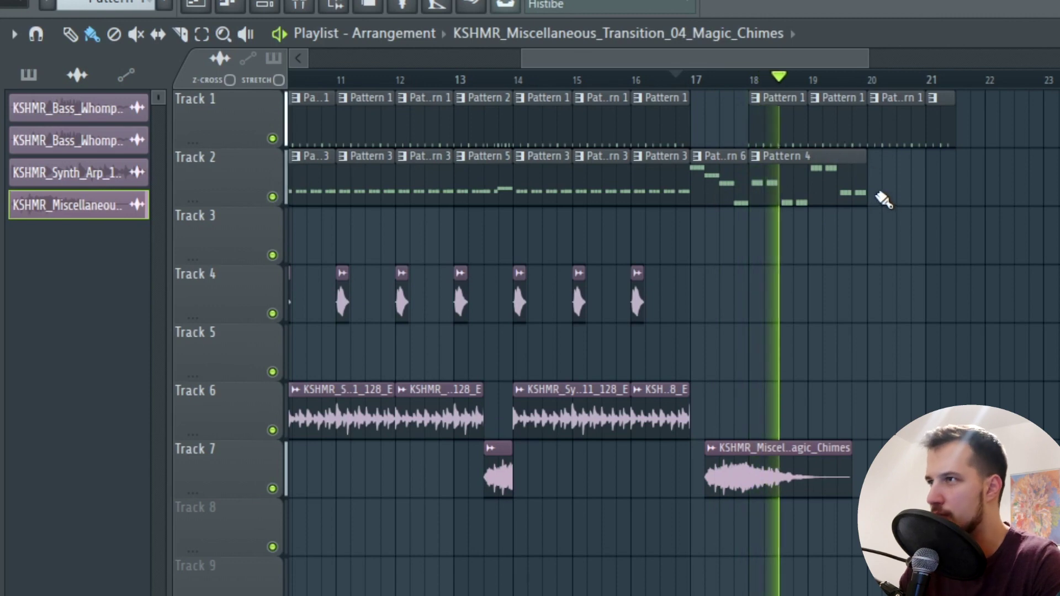
pyautogui.moveTo(865, 188); pyautogui.dragTo(890, 183)
pyautogui.hotkey('ctrl', 'b')
pyautogui.scroll(-3, 856, 120)
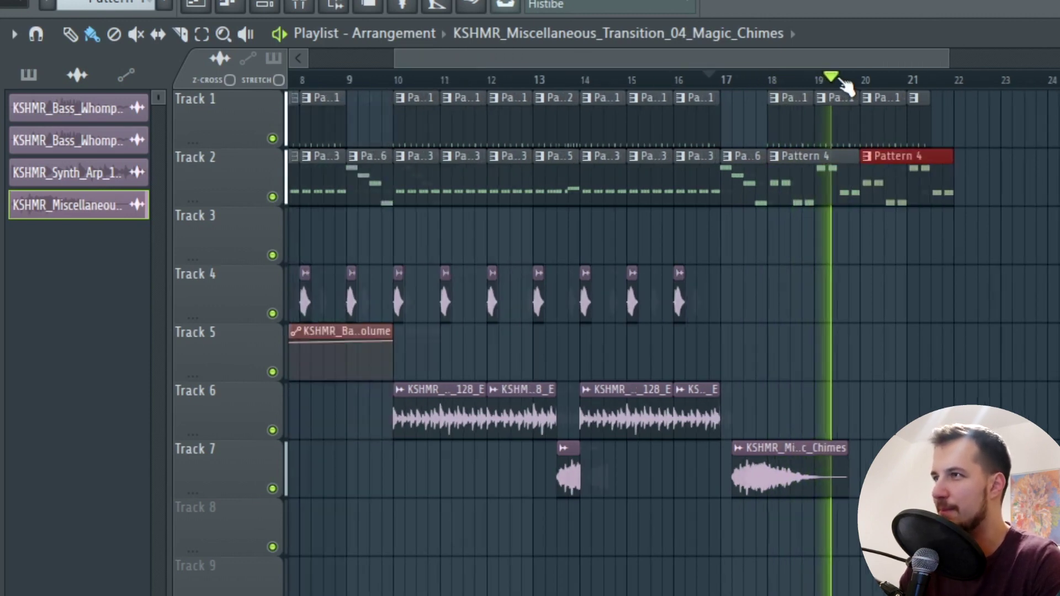
pyautogui.moveTo(908, 129); pyautogui.dragTo(924, 130)
pyautogui.moveTo(823, 60); pyautogui.dragTo(787, 63)
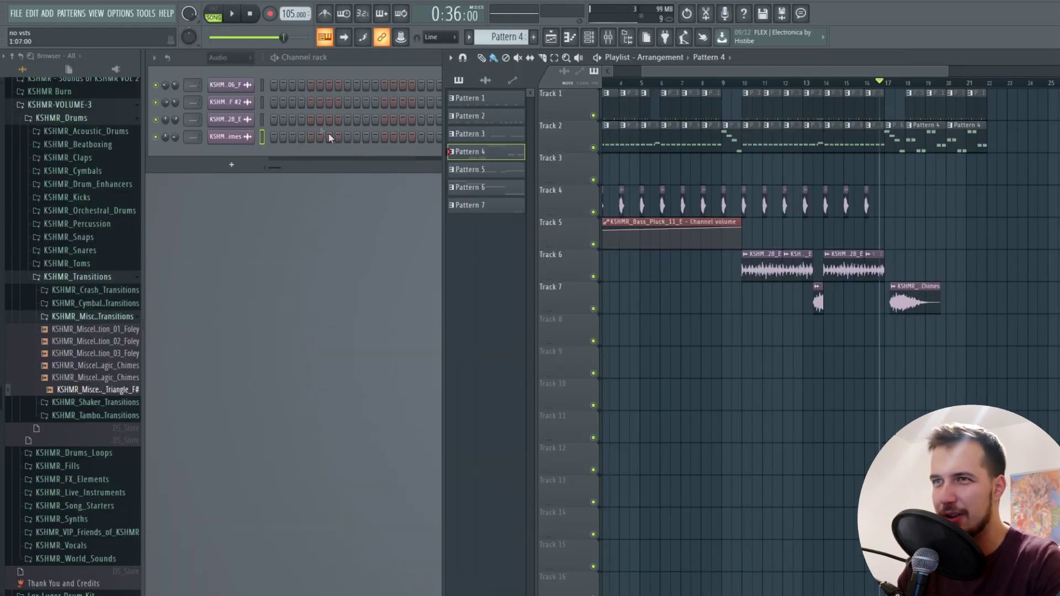
# Show the unsorted channels and examine Pattern 4's KSHMR_Bass_Pluck_12_E notes in the piano roll
pyautogui.click(228, 57)
pyautogui.click(229, 69)
pyautogui.click(325, 217)
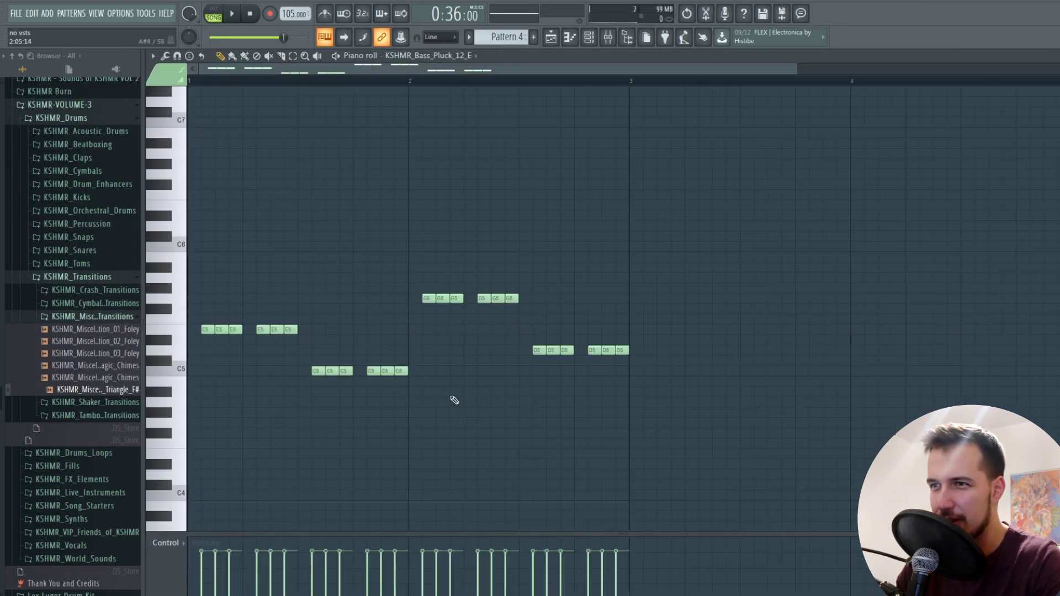
pyautogui.press('Escape')
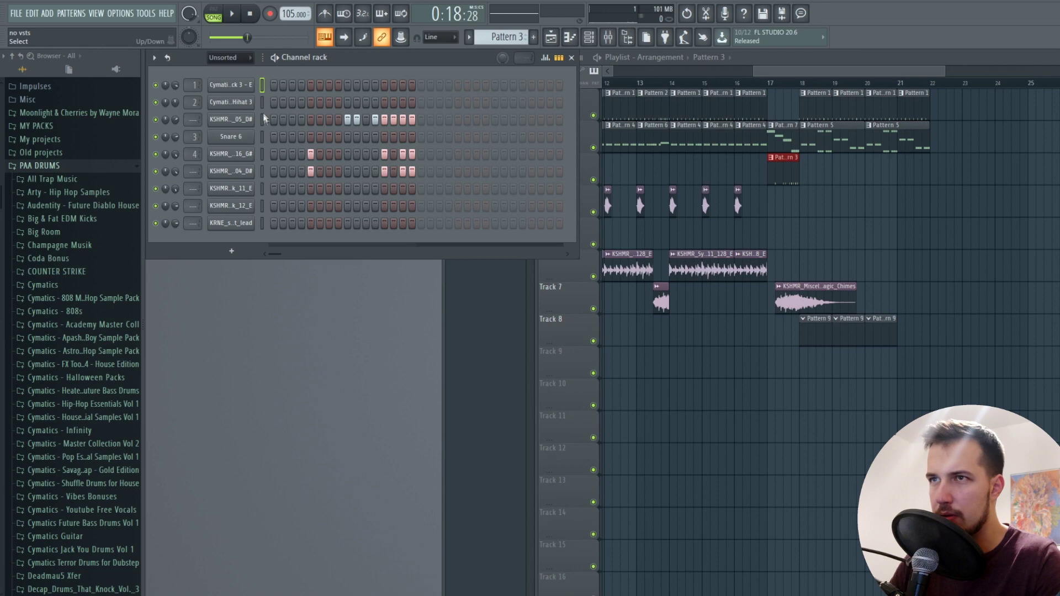
# Fill all 16 steps of the KSHMR clank 05_D# channel in Pattern 3 and draw a falling fine pitch ramp across them
pyautogui.moveTo(271, 122); pyautogui.dragTo(382, 125)
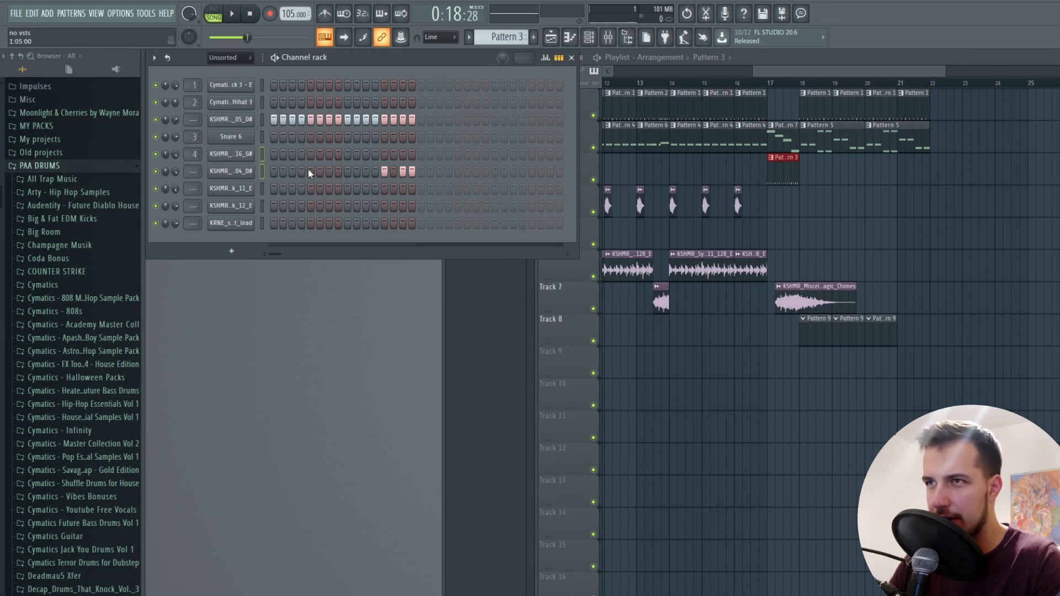
pyautogui.click(547, 58)
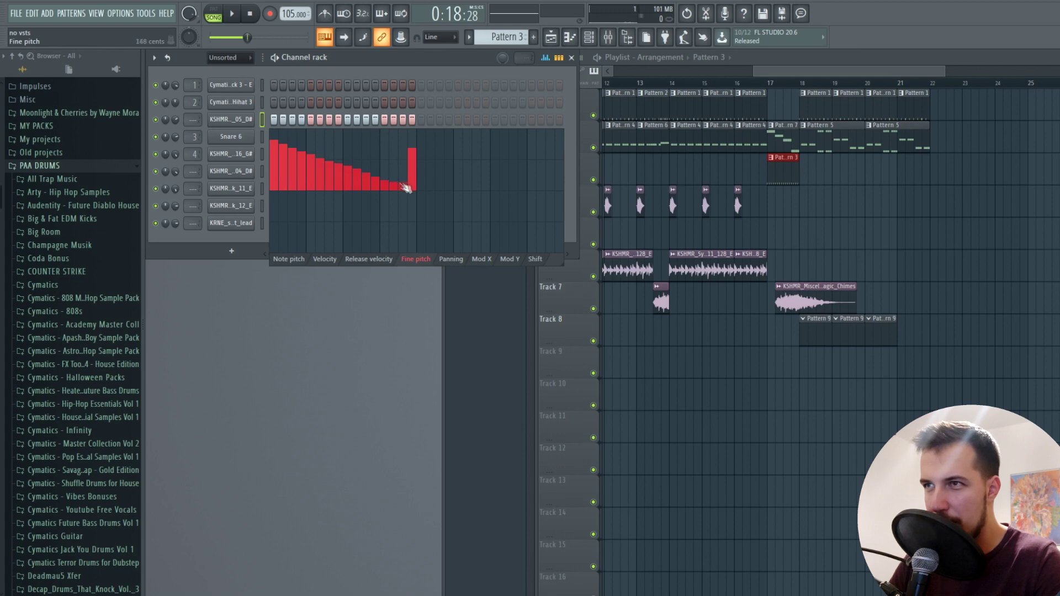
pyautogui.moveTo(399, 184); pyautogui.dragTo(413, 187)
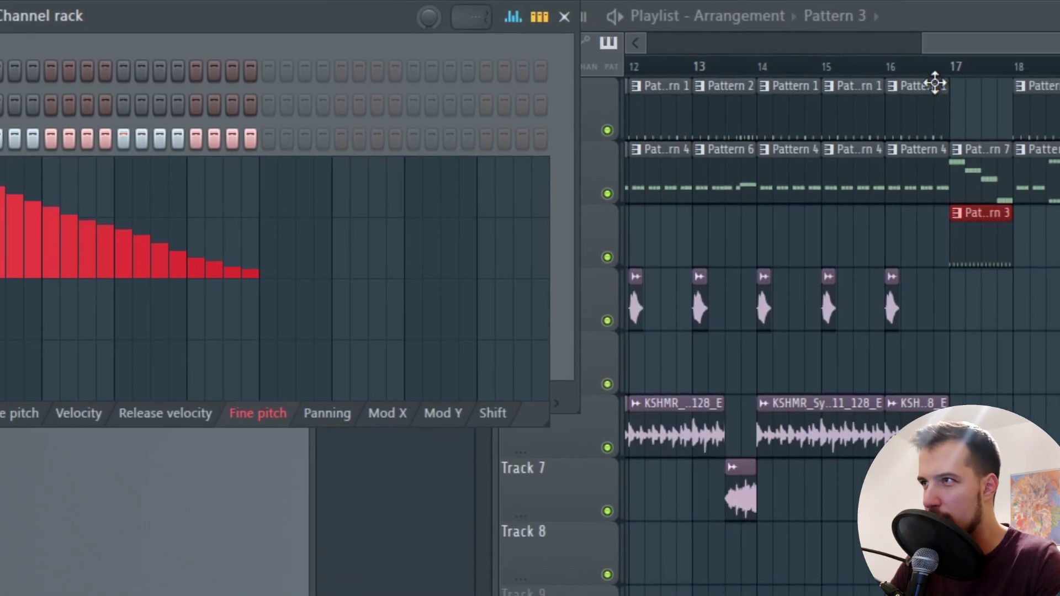
pyautogui.click(760, 84)
pyautogui.press('space')
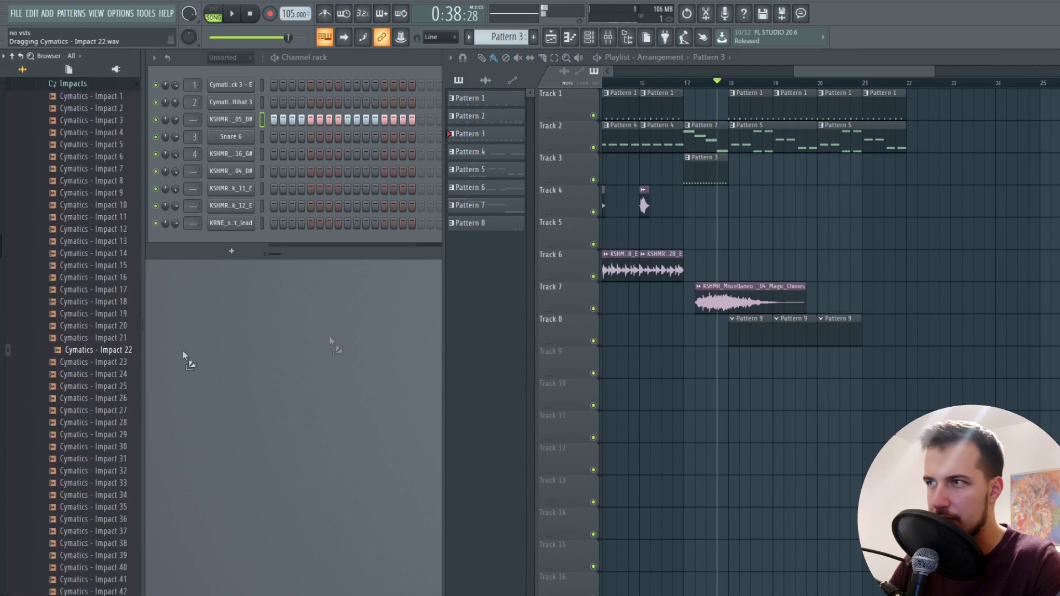
# Place Cymatics - Impact 22 on Track 4 just before bar 18 and Cymatics - Crash 23 on Track 5 at bar 18, checking by playback
pyautogui.moveTo(184, 356); pyautogui.dragTo(765, 206)
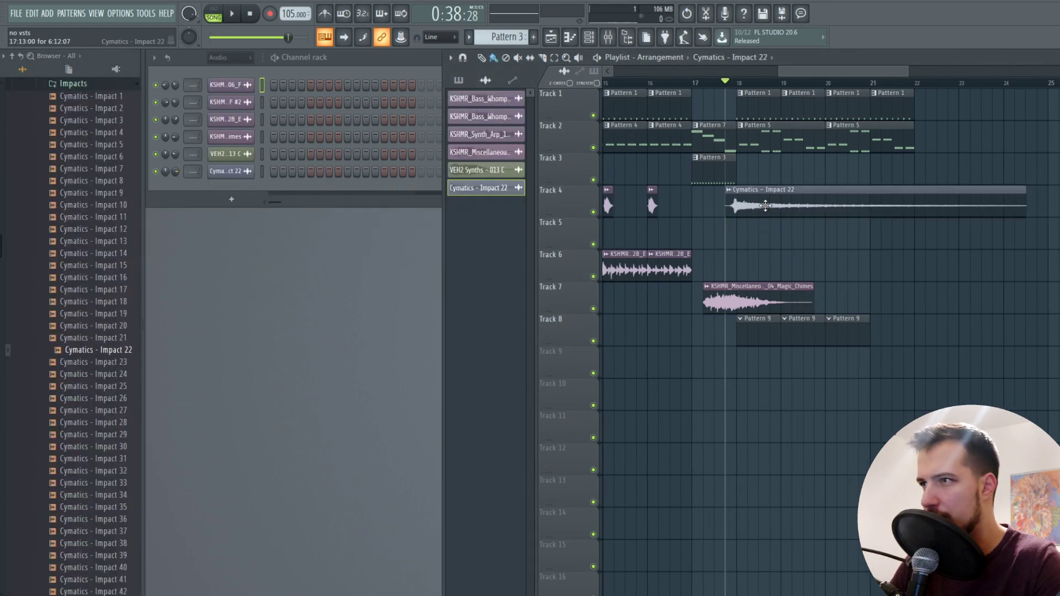
pyautogui.click(115, 496)
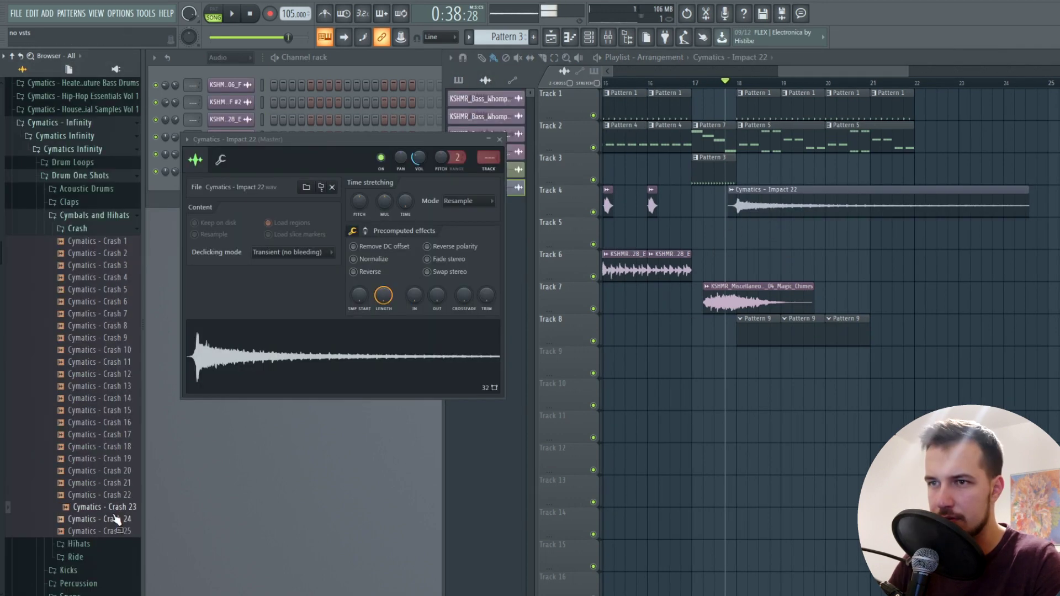
pyautogui.moveTo(291, 506); pyautogui.dragTo(740, 235)
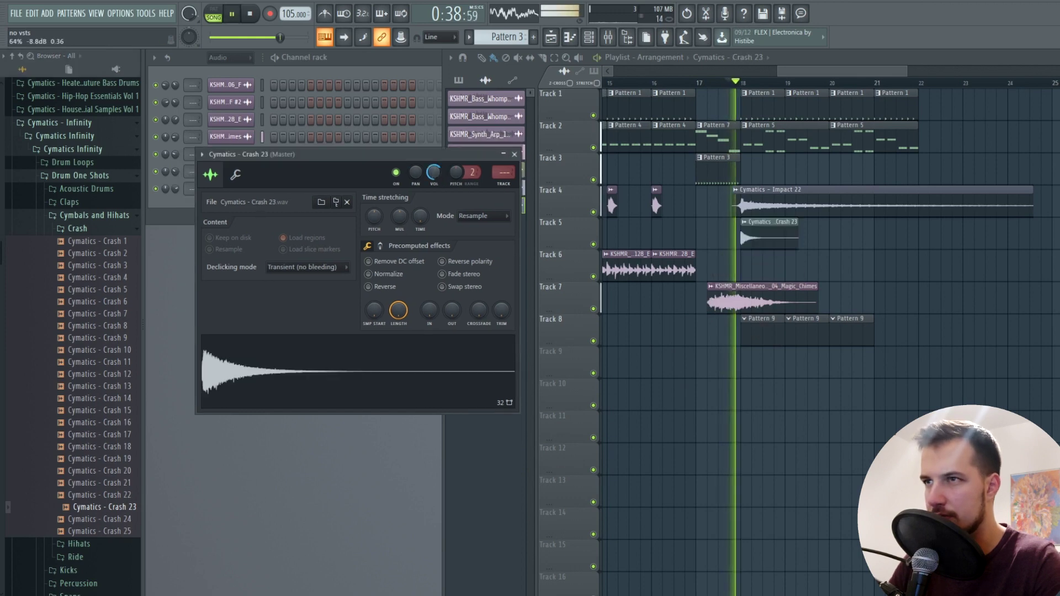
pyautogui.press('space')
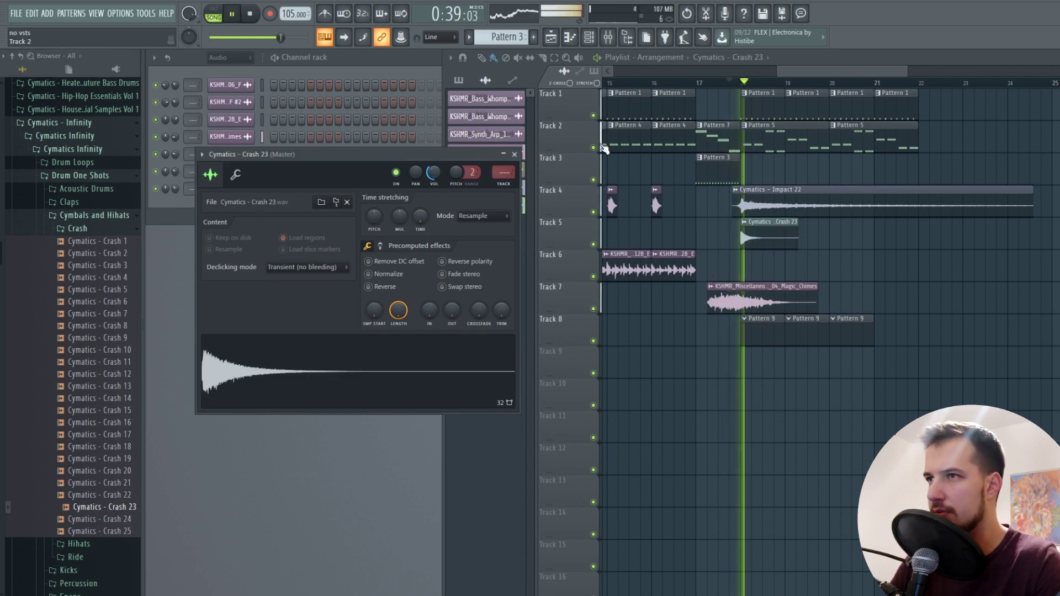
pyautogui.click(514, 155)
pyautogui.press('space')
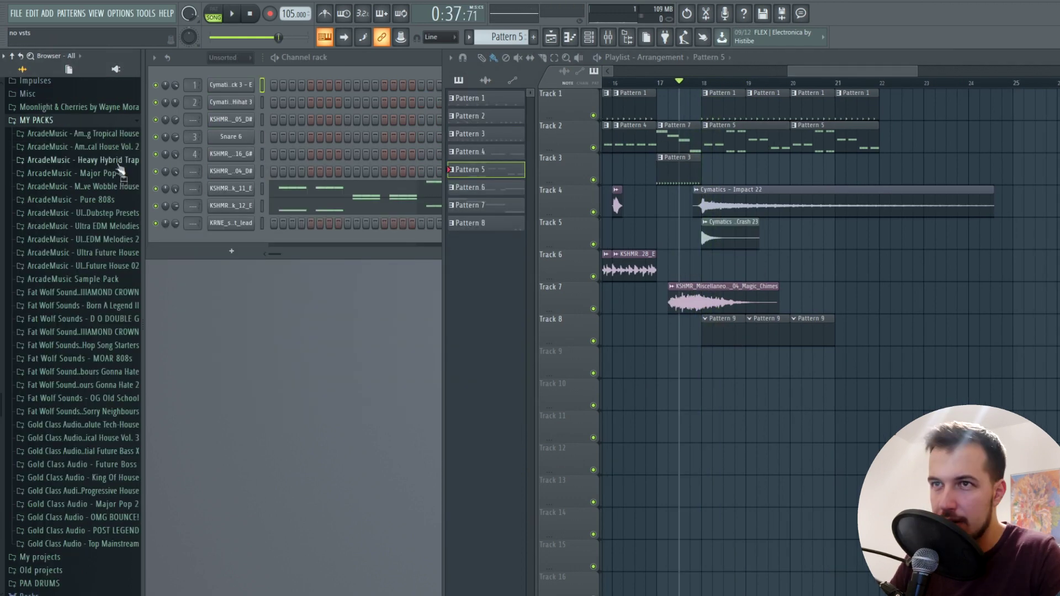
# Load AM_Bell Pluck 02 C from Amazing Tropical House Vol. 2's Synth One-Shots as a channel in a new pattern and check its channel settings
pyautogui.click(114, 147)
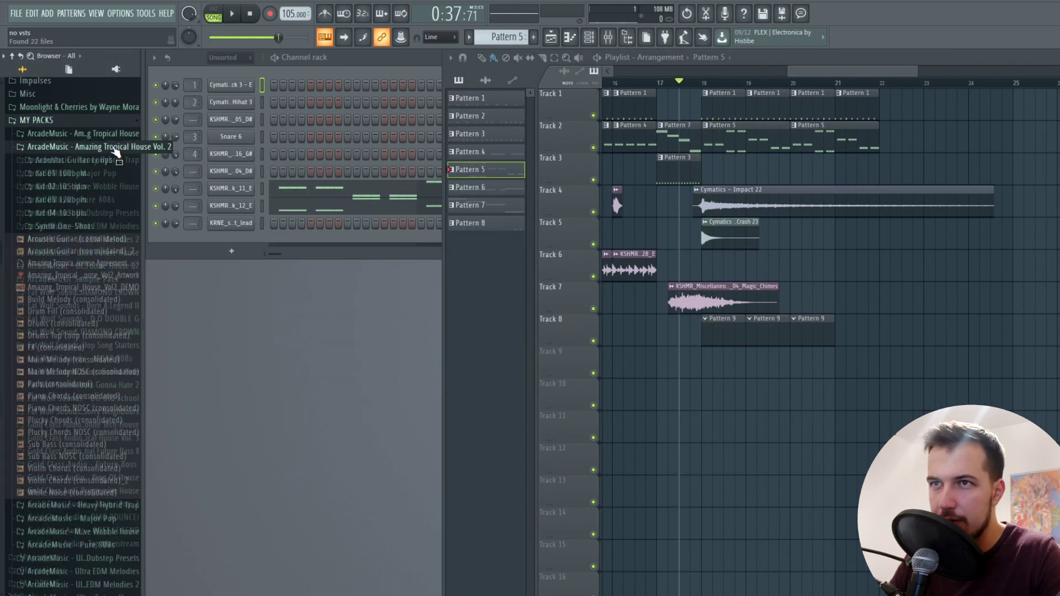
pyautogui.click(88, 227)
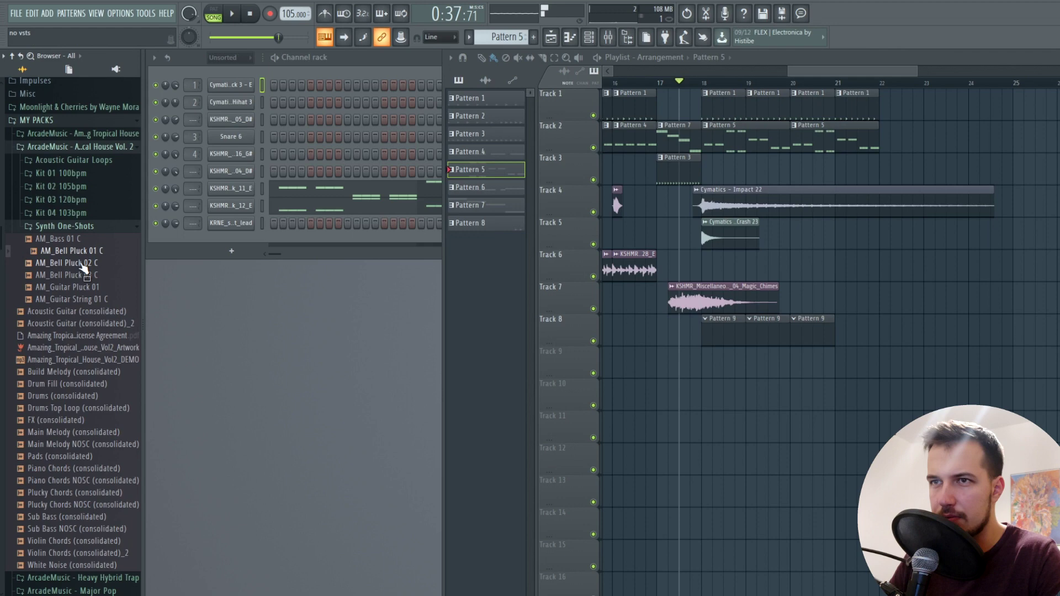
pyautogui.moveTo(263, 246); pyautogui.dragTo(238, 238)
pyautogui.click(534, 37)
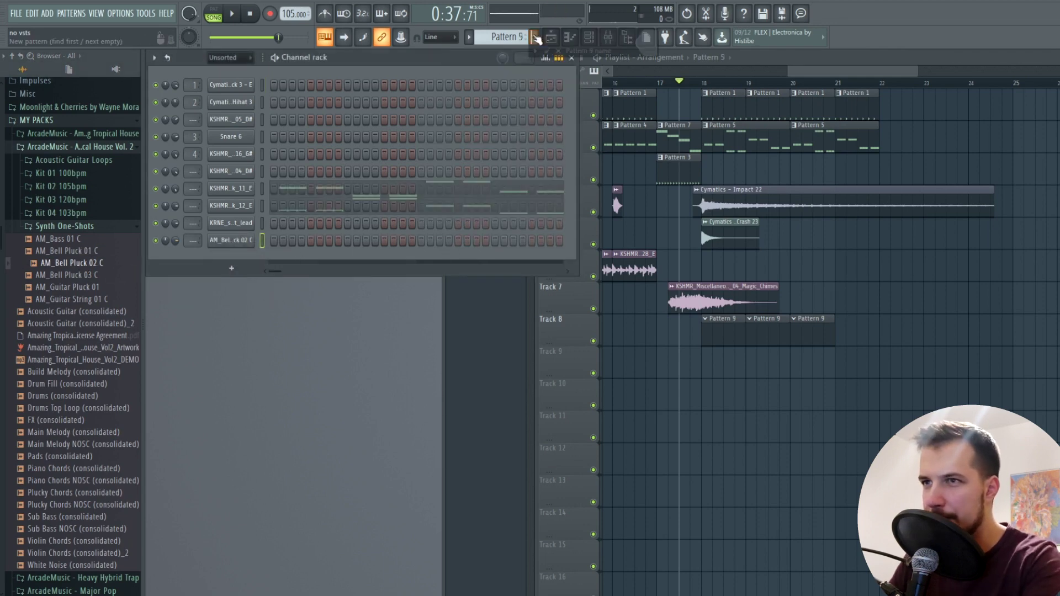
pyautogui.click(231, 240)
pyautogui.click(276, 190)
pyautogui.click(530, 170)
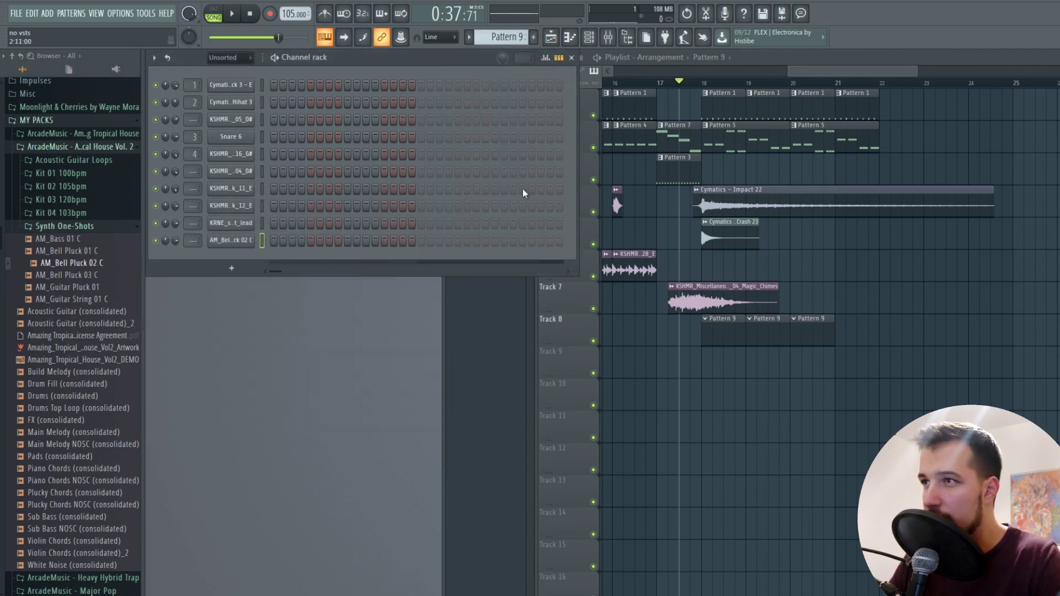
# Enter a falling four-note bell pluck motif B6, G6, E6, B5 in Pattern 9 and lower it by an octave
pyautogui.press('space')
pyautogui.press('space')
pyautogui.click(707, 363)
pyautogui.press('F7')
pyautogui.press('space')
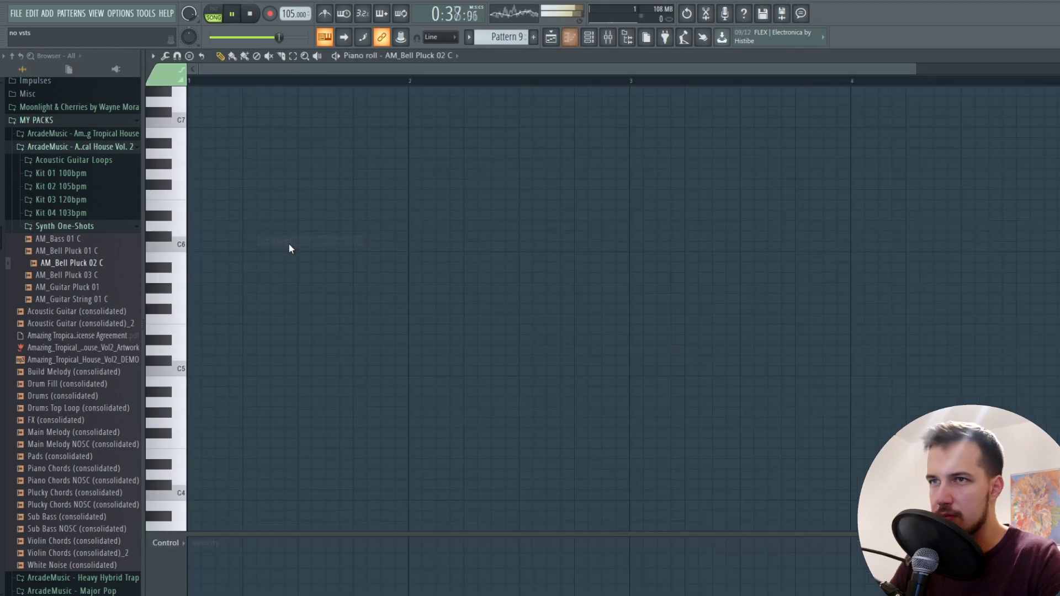
pyautogui.press('space')
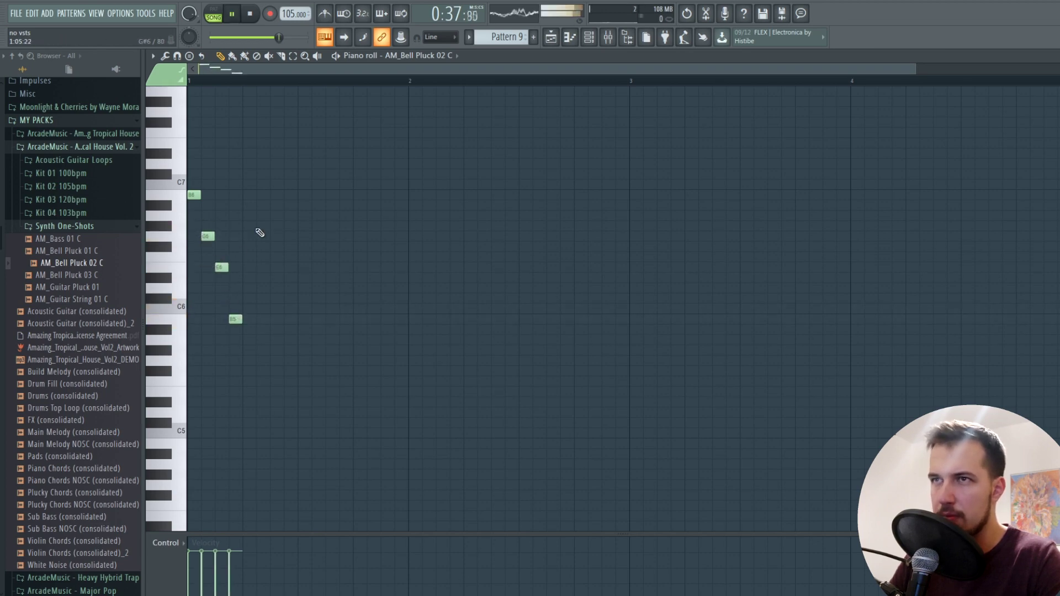
pyautogui.moveTo(333, 158); pyautogui.dragTo(155, 384)
pyautogui.press('space')
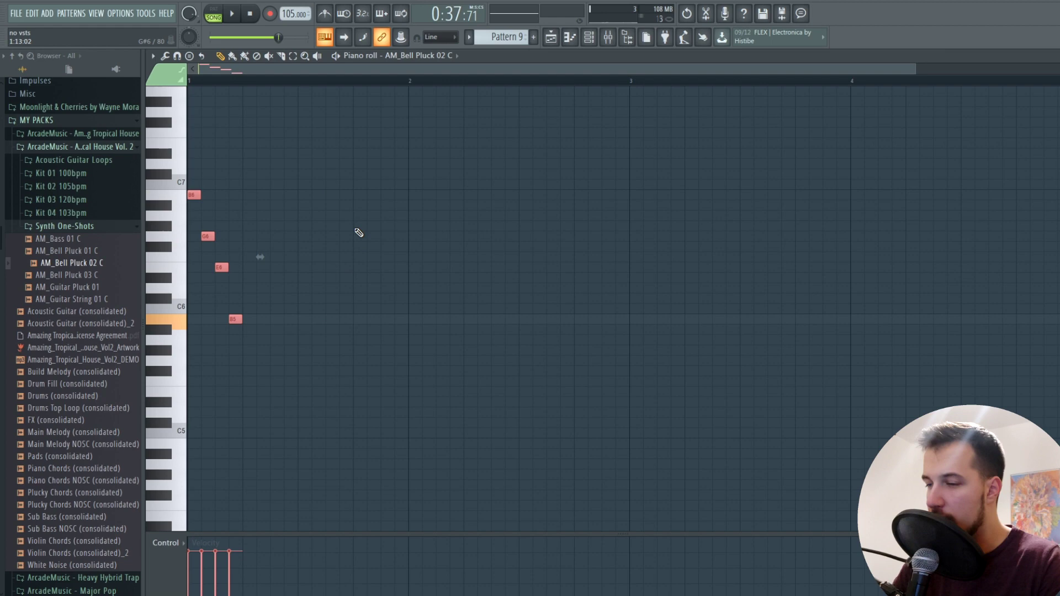
pyautogui.hotkey('ctrl', 'Down')
# Raise the repeated bell pluck motif in bar 1 by an octave and compare it by playback
pyautogui.press('space')
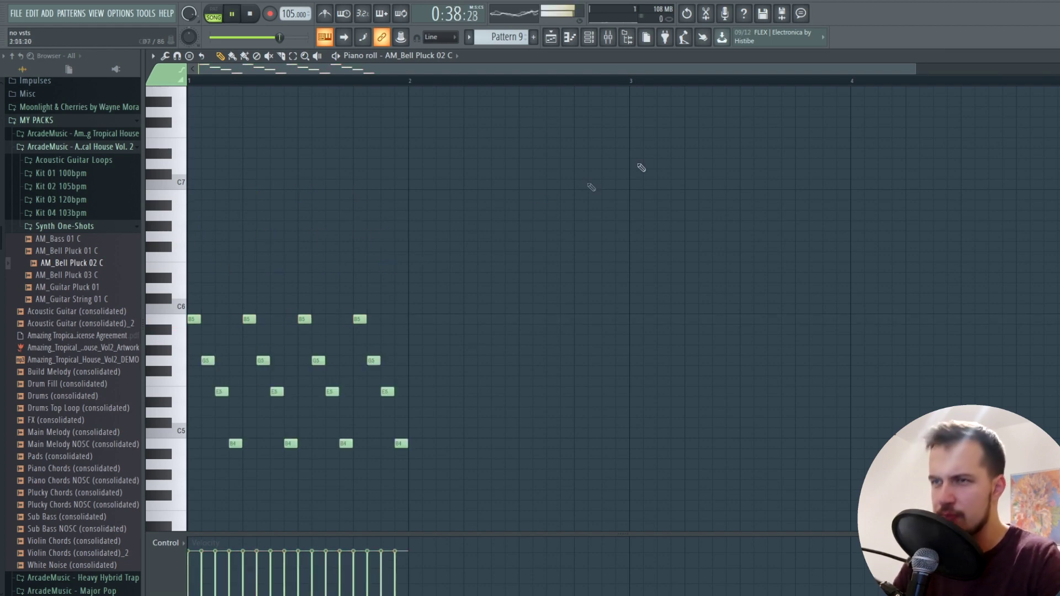
pyautogui.scroll(-3, 591, 187)
pyautogui.press('space')
pyautogui.hotkey('ctrl', 'Up')
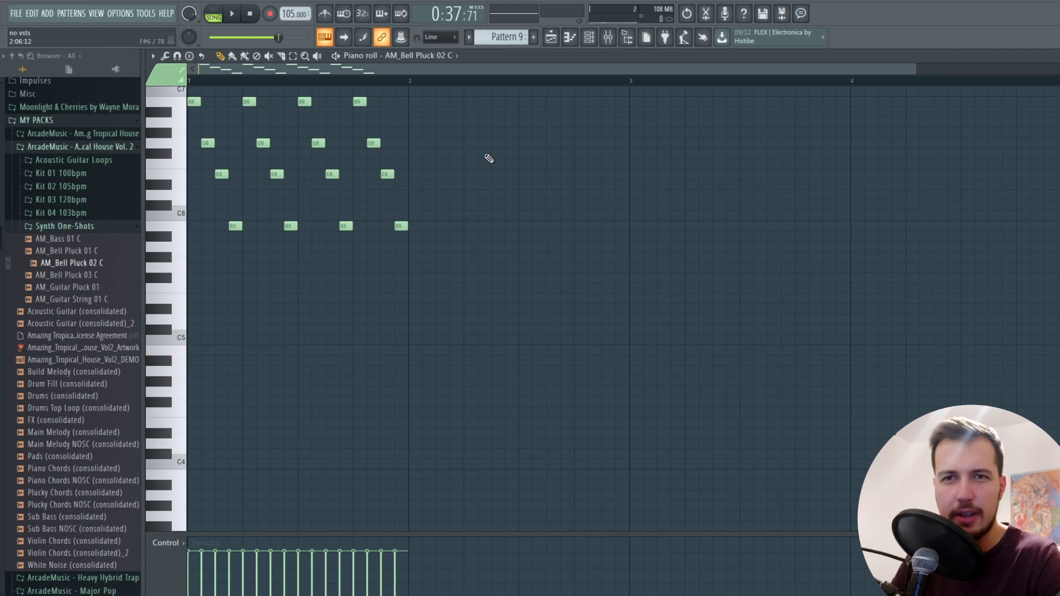
pyautogui.scroll(4, 499, 196)
pyautogui.press('space')
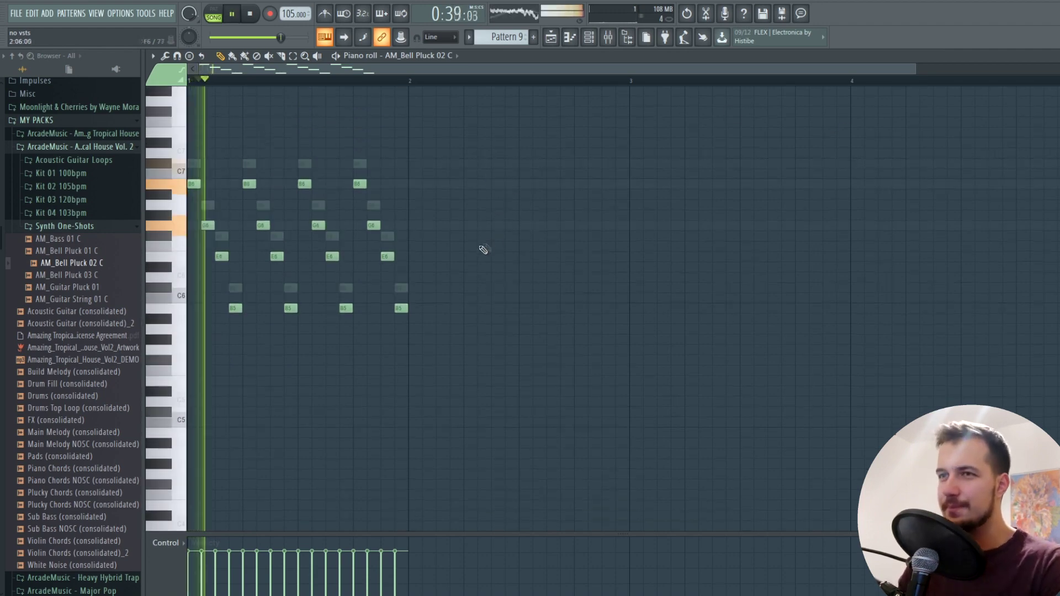
pyautogui.press('space')
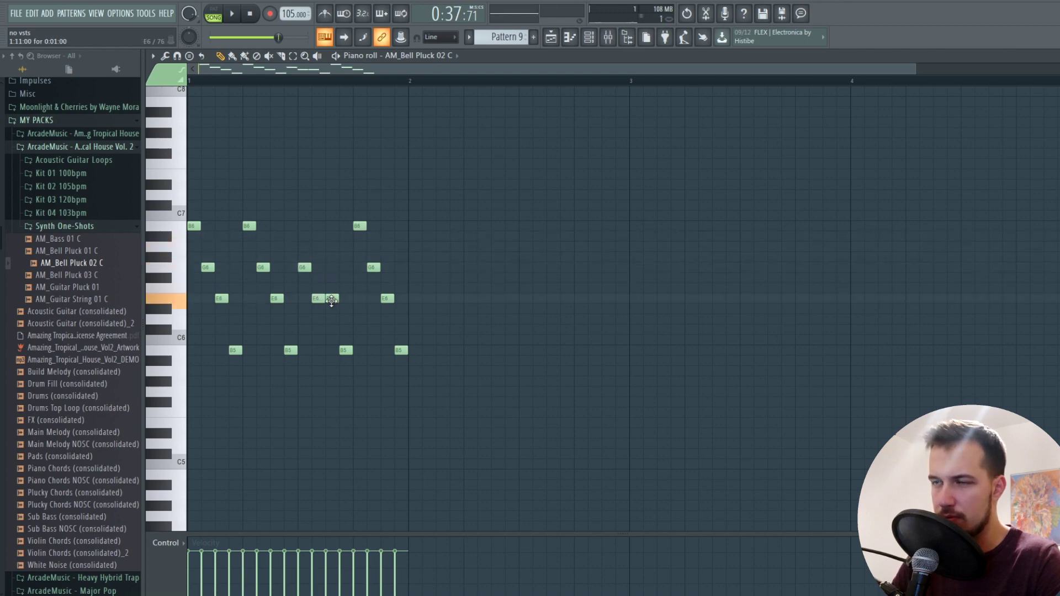
# Remove the falling bell pluck notes and rework the opening motif to B6, E6, G6, E6
pyautogui.rightClick(401, 350)
pyautogui.rightClick(373, 267)
pyautogui.rightClick(387, 298)
pyautogui.rightClick(318, 298)
pyautogui.press('space')
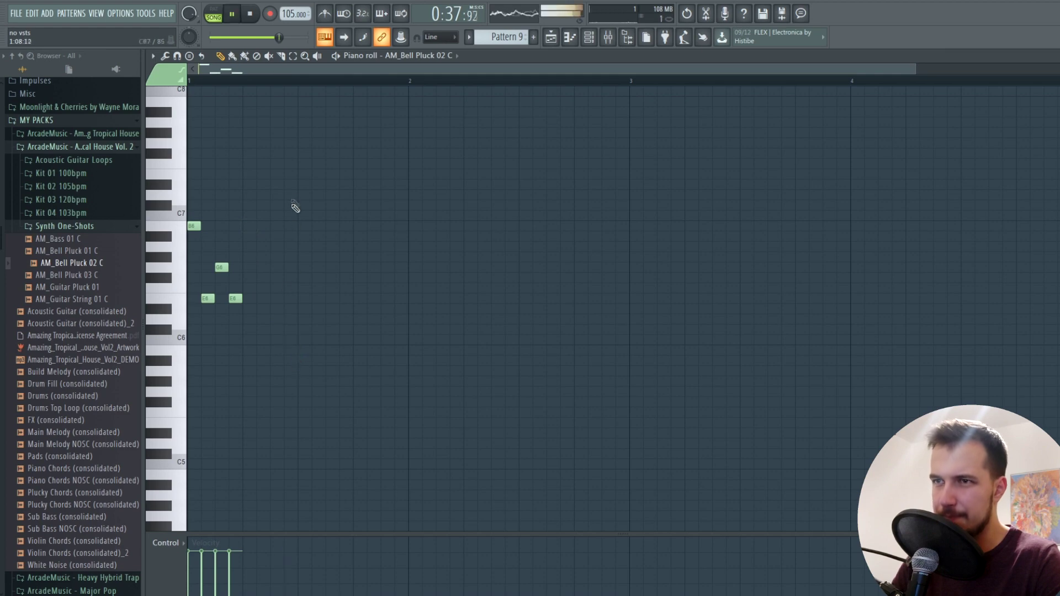
# Extend the bell pluck motif into a two-bar sixteenth-note arpeggio following the chord changes, and lower it by an octave
pyautogui.keyDown('ctrl'); pyautogui.click(423, 289); pyautogui.keyUp('ctrl')
pyautogui.press('space')
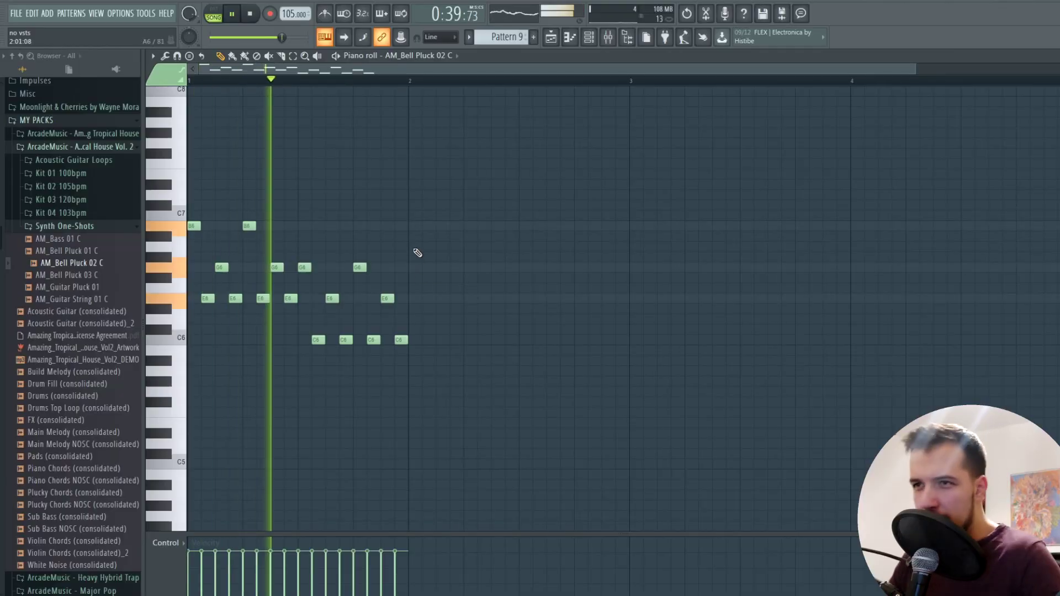
pyautogui.press('space')
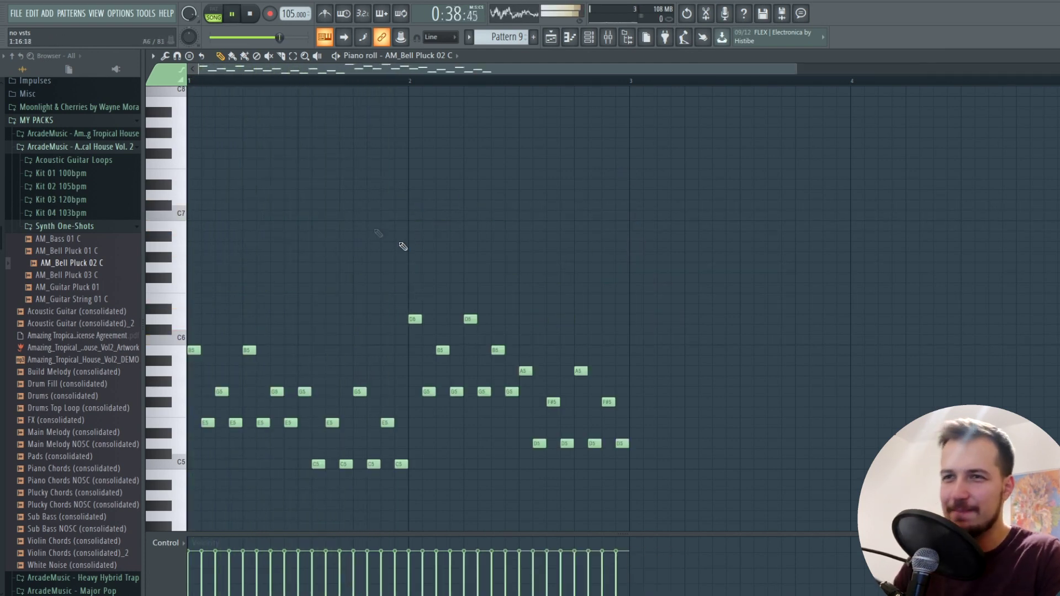
pyautogui.scroll(-2, 403, 247)
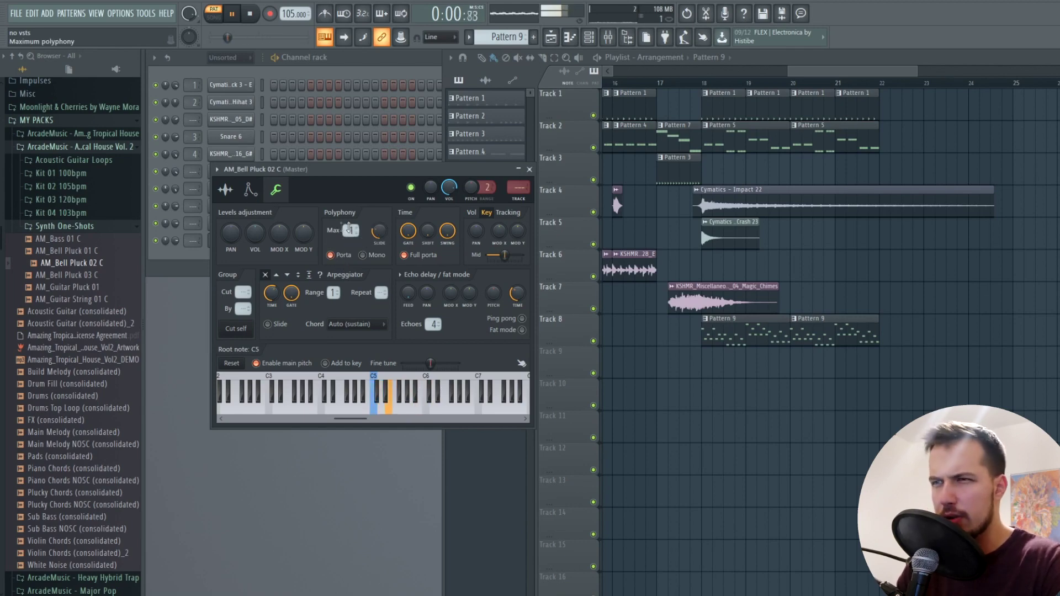
# Finish the AM_Bell Pluck 02 C channel settings and make the bar 20 bell clip on Track 8 a separate pattern
pyautogui.click(529, 170)
pyautogui.press('l')
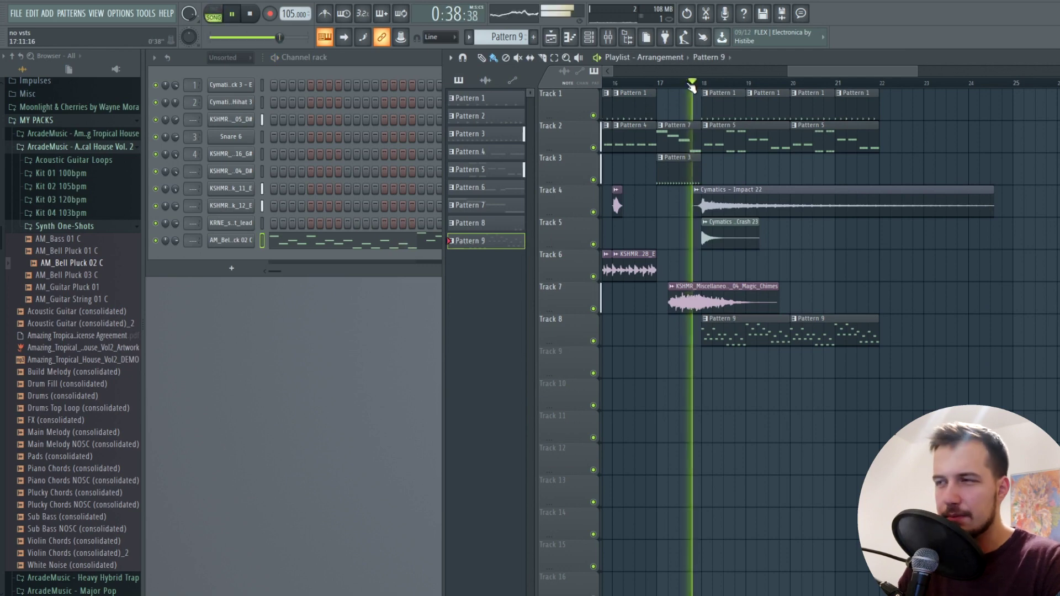
pyautogui.click(231, 240)
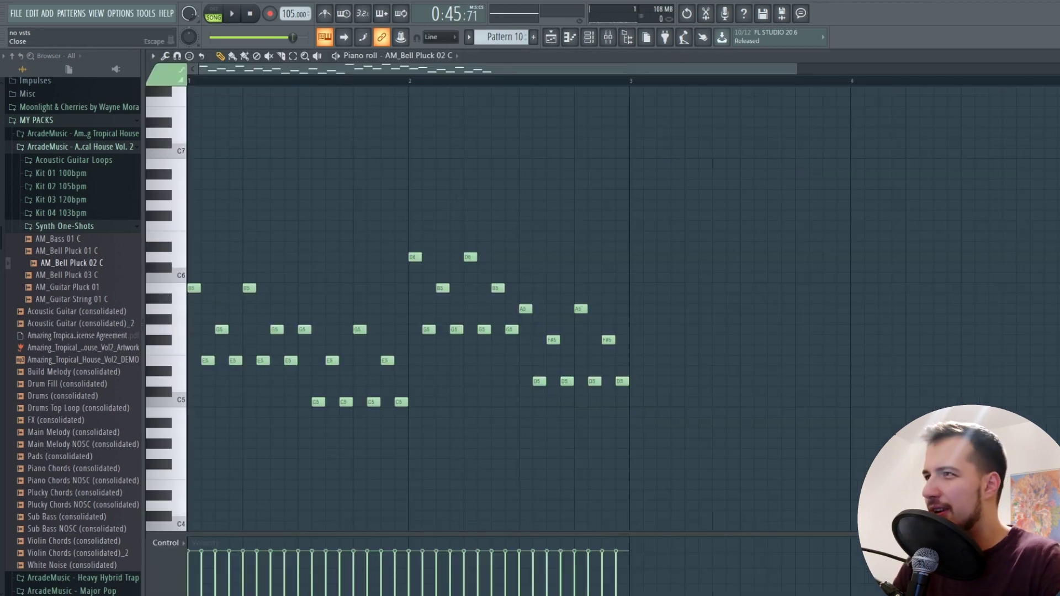
pyautogui.press('Escape')
# Play the arrangement from bar 10 and again from bar 17 to check the transition into the bar 18 section
pyautogui.moveTo(825, 71); pyautogui.dragTo(745, 71)
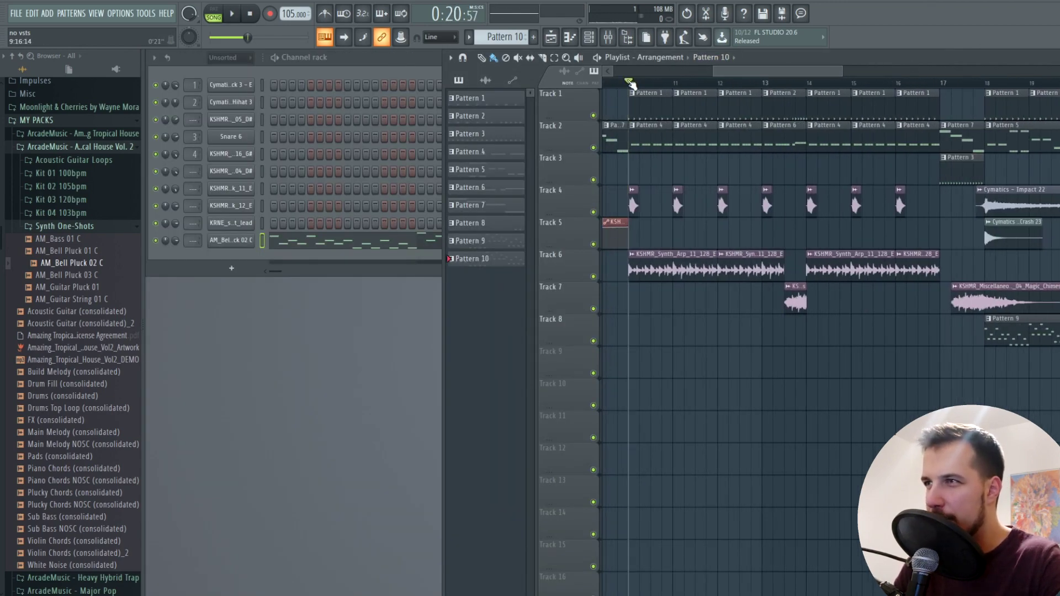
pyautogui.press('space')
pyautogui.moveTo(747, 71); pyautogui.dragTo(798, 71)
pyautogui.press('space')
pyautogui.click(760, 83)
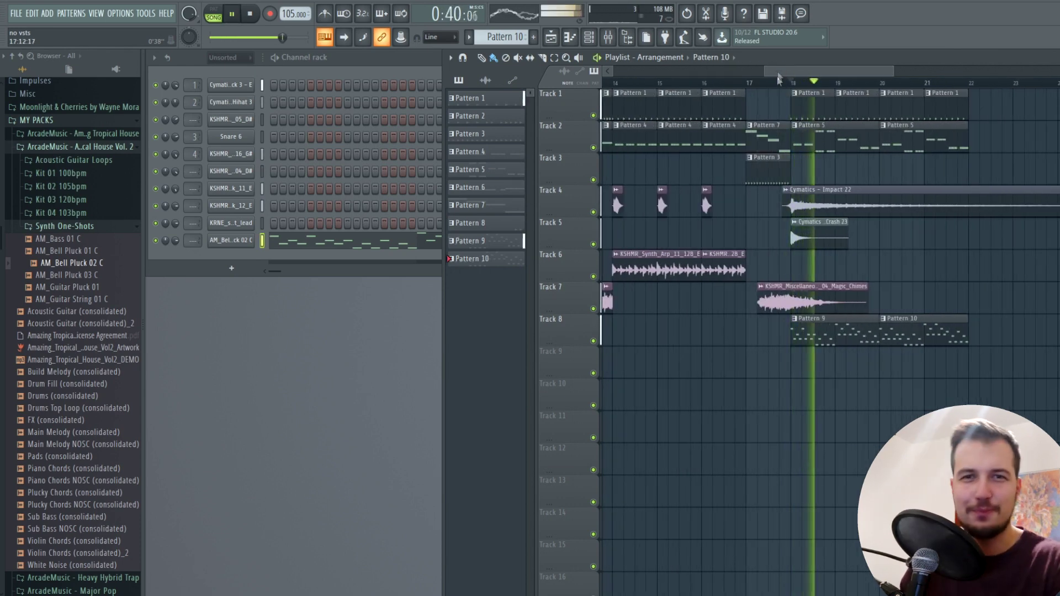
# Replace the seventh and eighth steps of bar 1 in Pattern 10 with a fast falling run B5, A5, G5, E5
pyautogui.moveTo(824, 71); pyautogui.dragTo(847, 85)
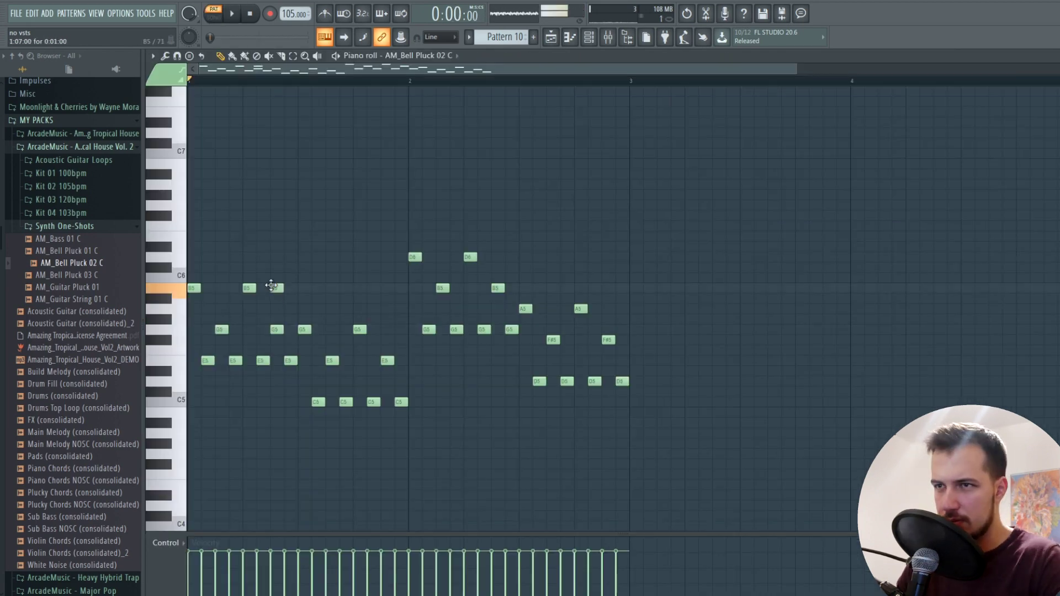
pyautogui.press('space')
pyautogui.click(281, 309)
pyautogui.click(287, 330)
pyautogui.click(293, 360)
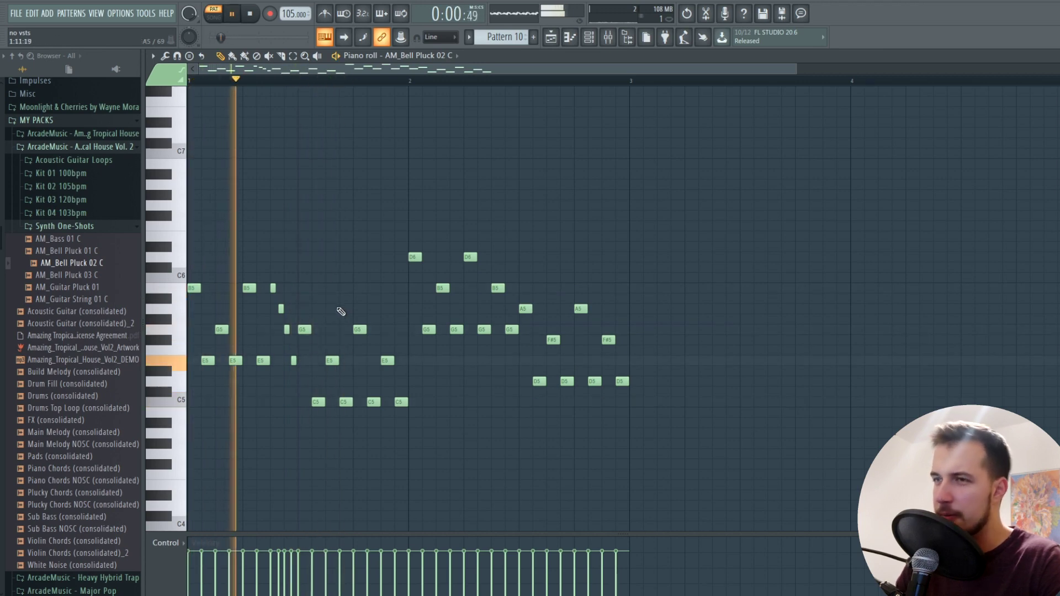
# Replace the seventh and eighth steps of bar 2 in Pattern 10 with a fast falling run D6, C6, B5, A5
pyautogui.click(495, 257)
pyautogui.click(499, 277)
pyautogui.click(507, 287)
pyautogui.click(513, 310)
pyautogui.press('space')
pyautogui.rightClick(514, 329)
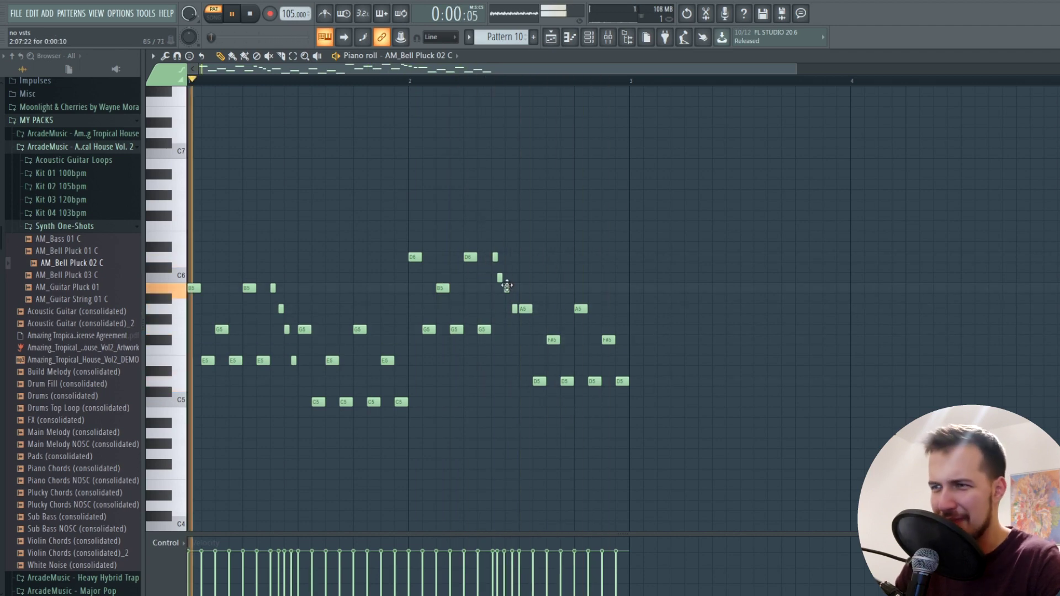
pyautogui.press('Escape')
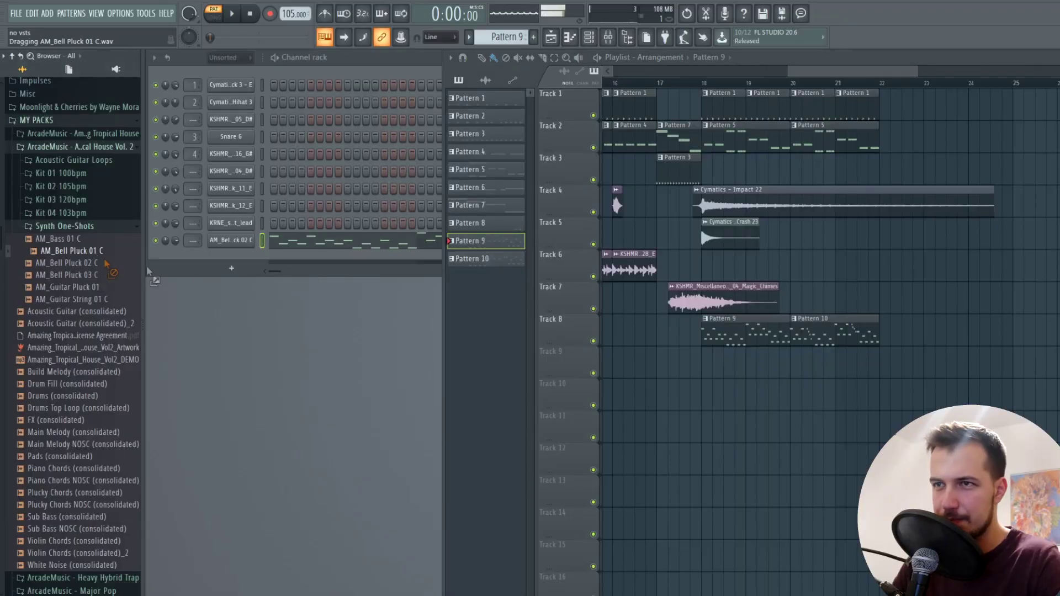
# Add AM_Bell Pluck 01 C as a channel and copy Pattern 9's arpeggio notes to it in a new pattern
pyautogui.moveTo(147, 267); pyautogui.dragTo(228, 270)
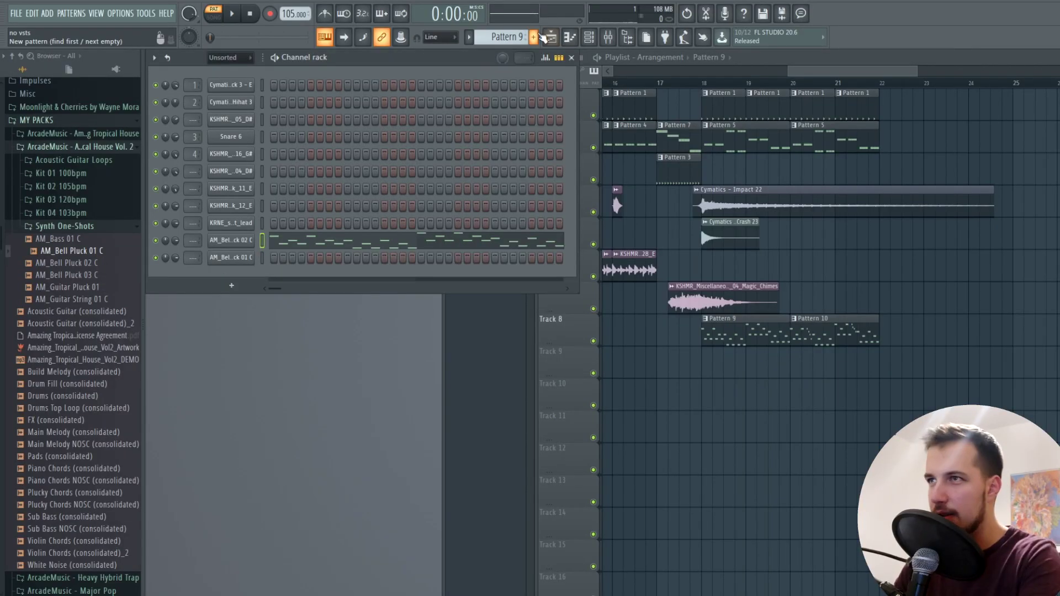
pyautogui.click(534, 37)
pyautogui.click(232, 13)
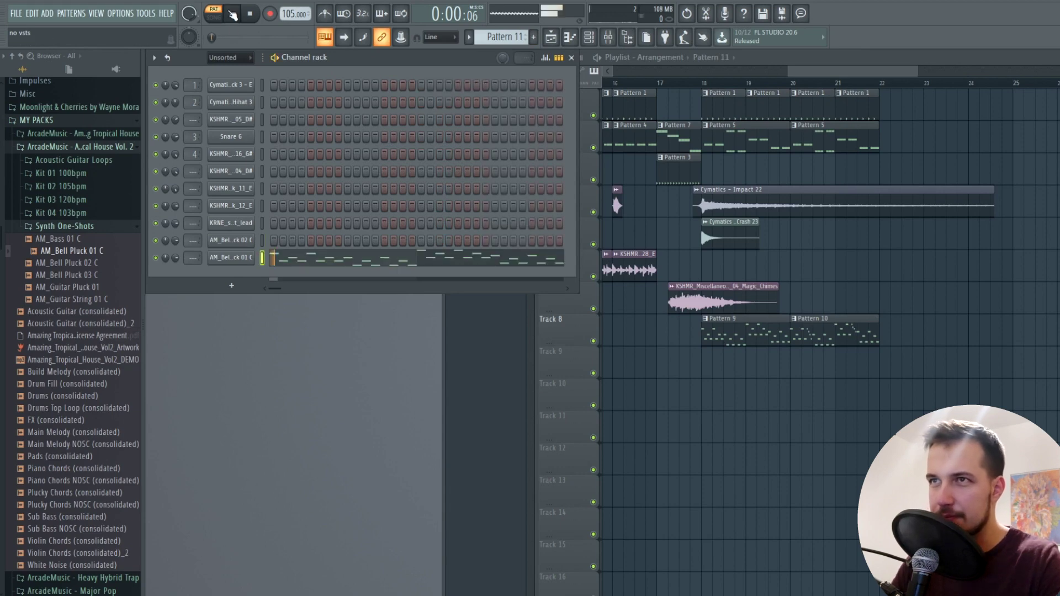
# Place Pattern 11 on Track 9 at bars 18 and 20 and balance the AM_Bell Pluck 01 C channel volume during playback
pyautogui.click(683, 362)
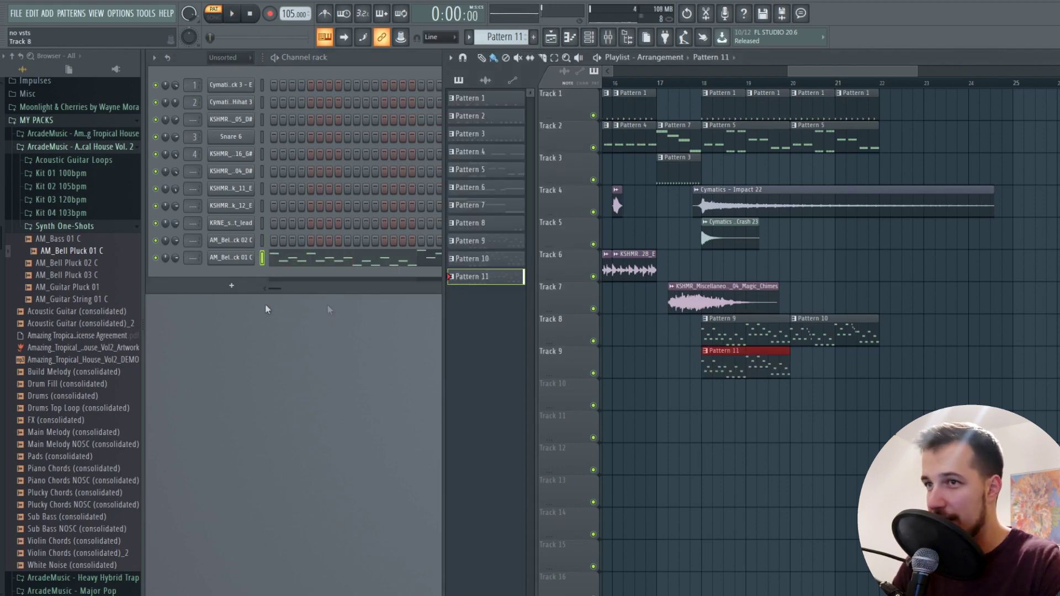
pyautogui.moveTo(177, 259); pyautogui.dragTo(177, 282)
pyautogui.press('l')
pyautogui.press('space')
pyautogui.click(797, 367)
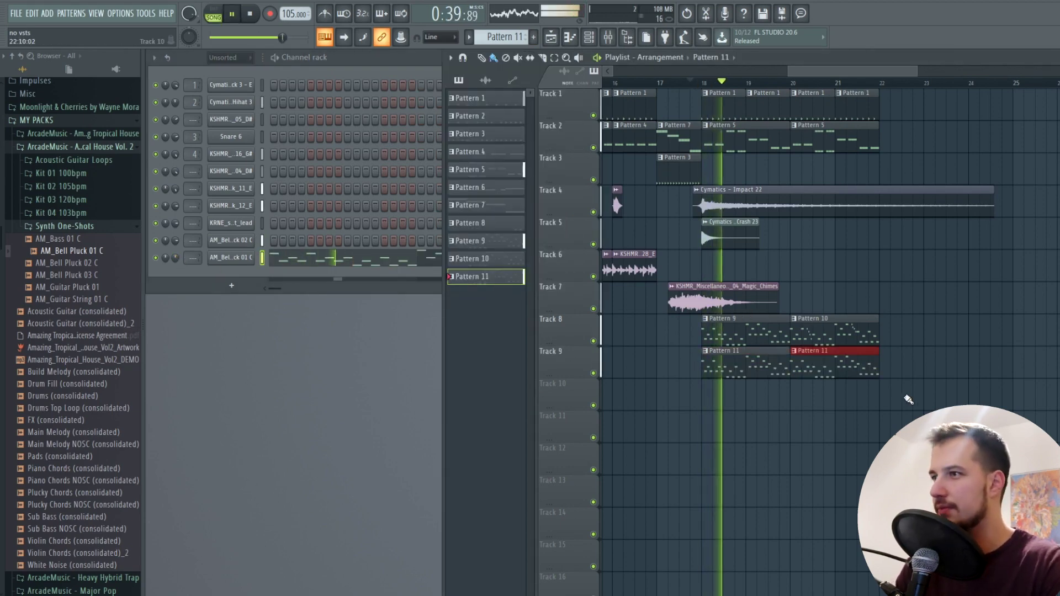
pyautogui.moveTo(175, 258); pyautogui.dragTo(175, 243)
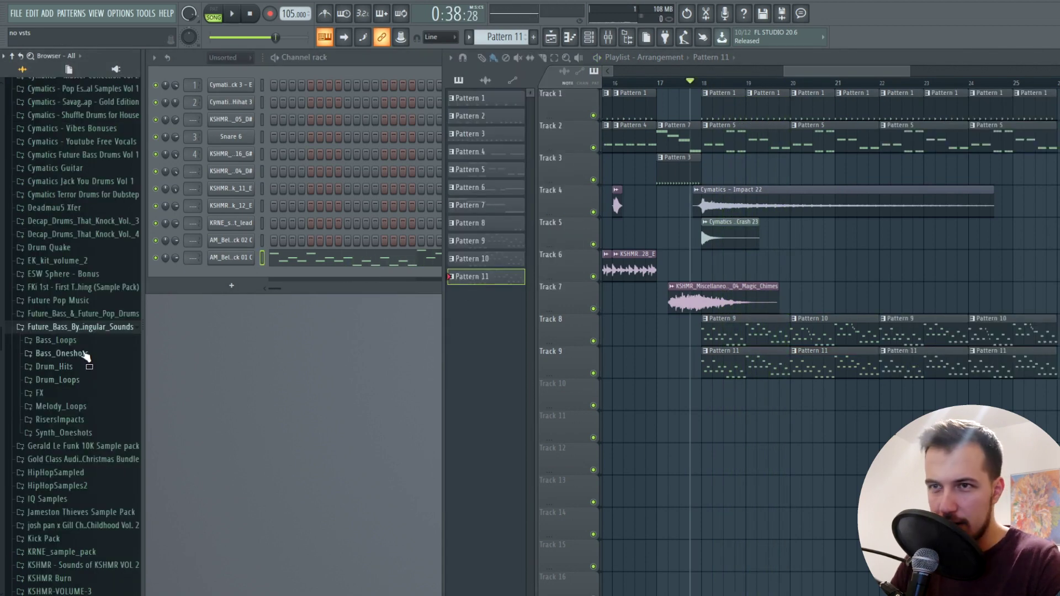
# Audition the future bass pack's Synth_Oneshots and load C_FunkySawStab1 as a new channel
pyautogui.click(82, 434)
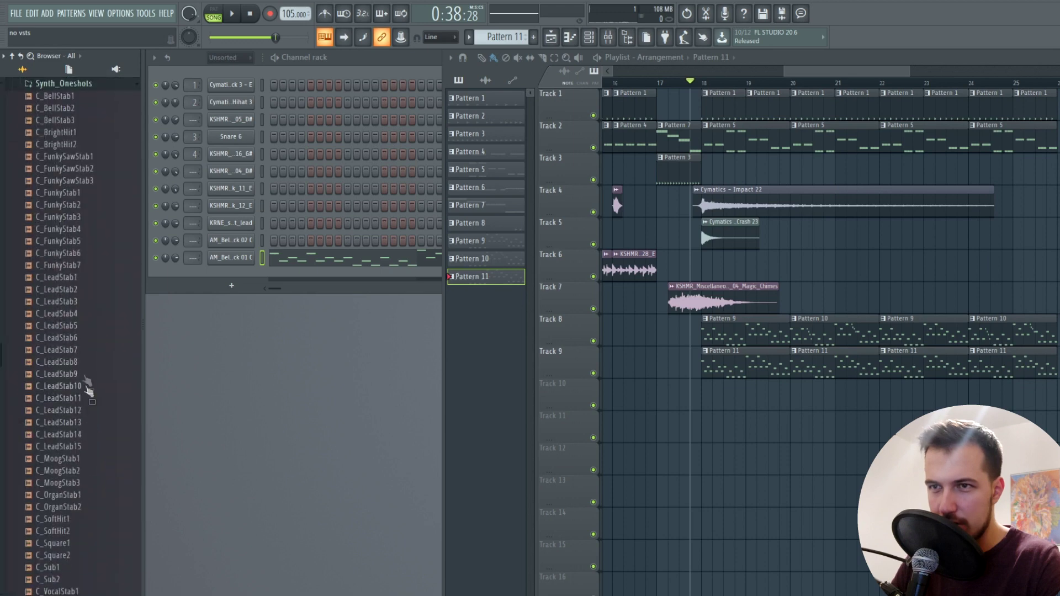
pyautogui.scroll(-3, 84, 374)
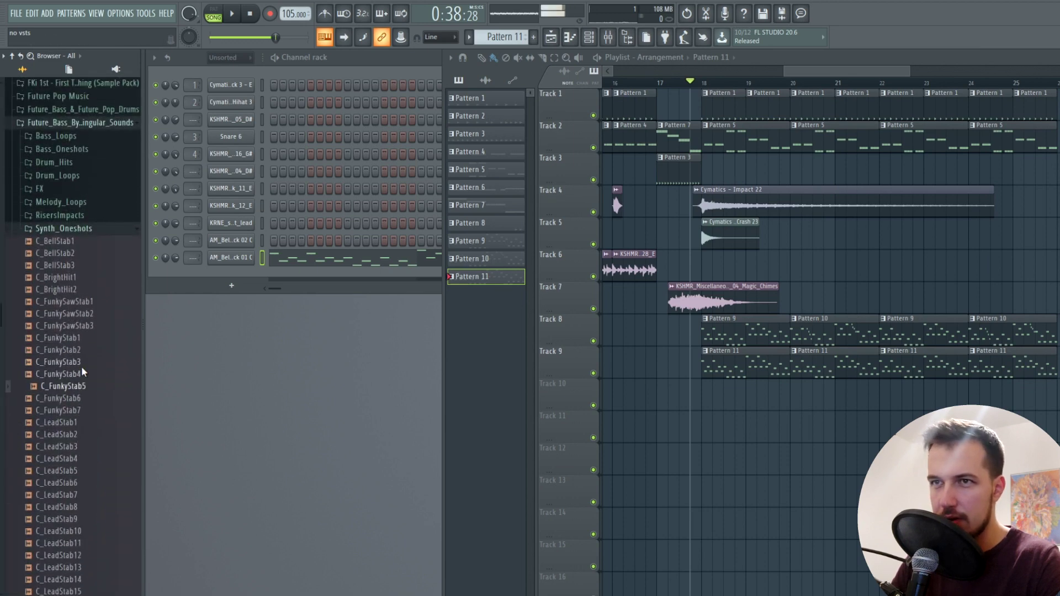
pyautogui.moveTo(231, 276); pyautogui.dragTo(232, 277)
pyautogui.rightClick(242, 275)
pyautogui.click(288, 273)
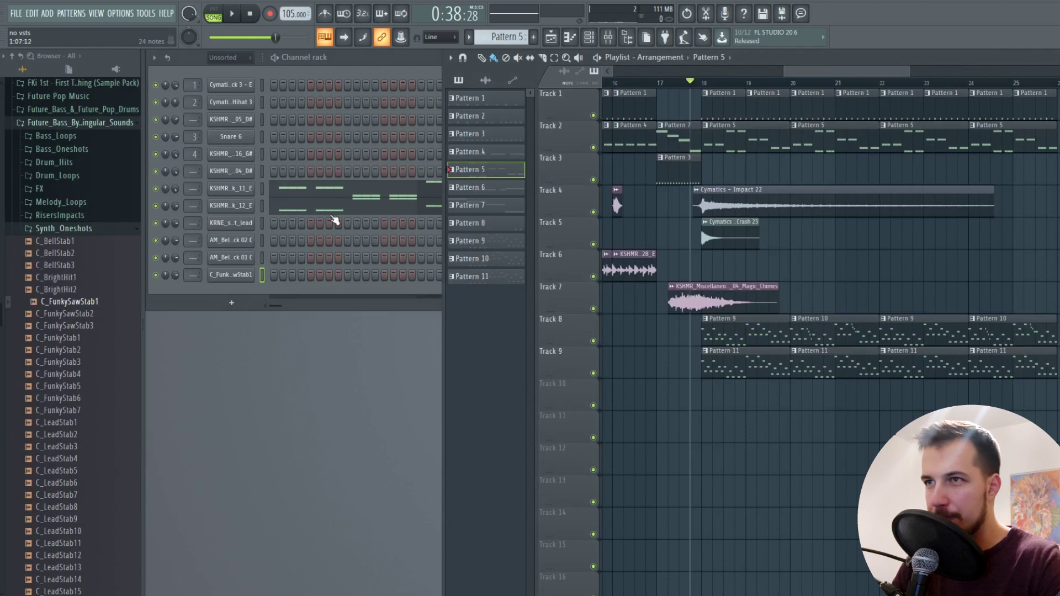
# Write half-bar notes E5, C6, G5 and D5 across two bars for the C_FunkySawStab1 channel
pyautogui.click(333, 218)
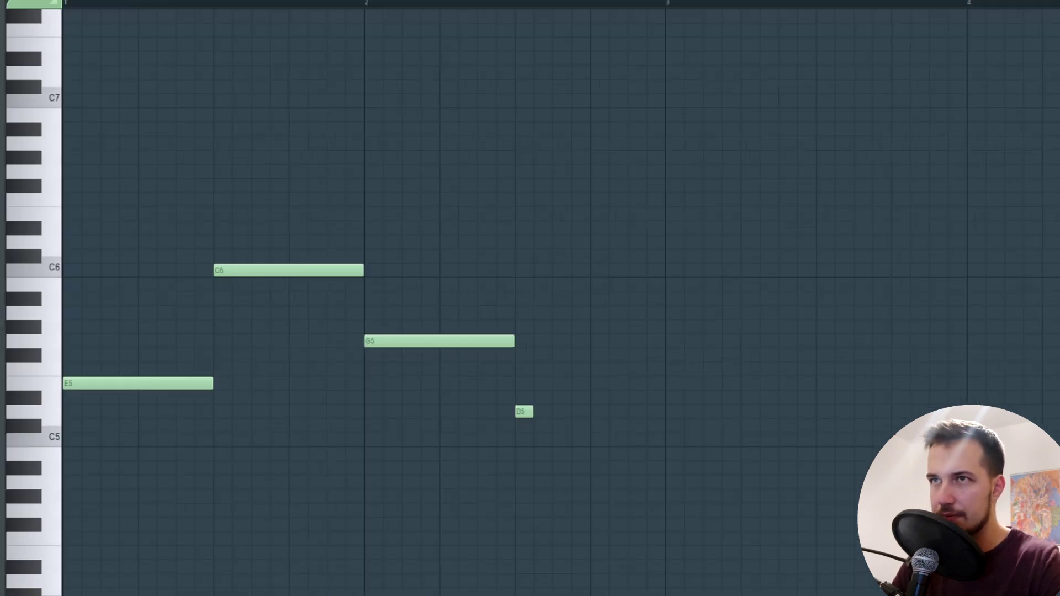
pyautogui.press('space')
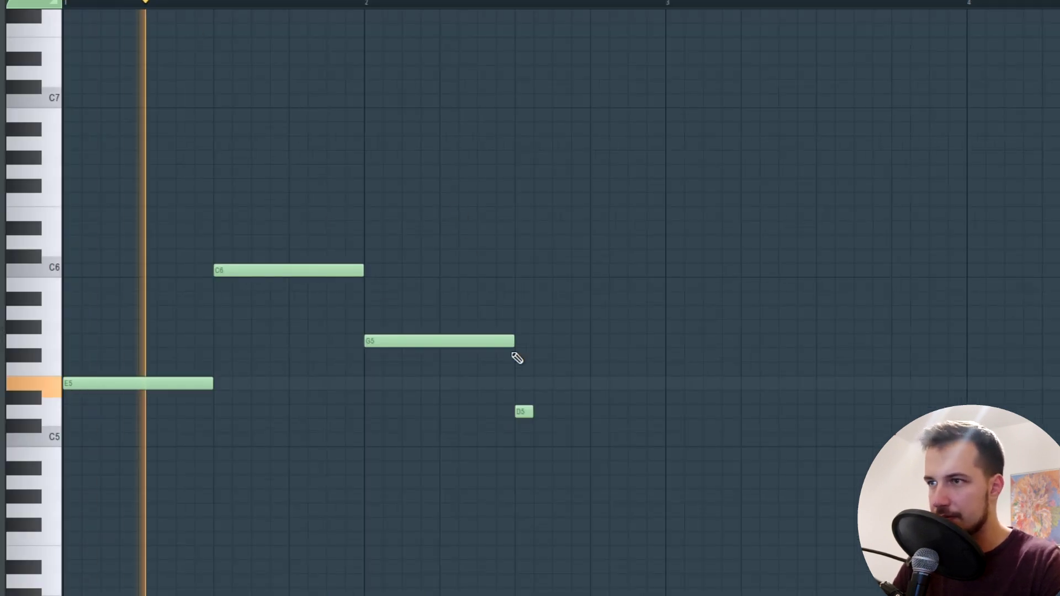
pyautogui.moveTo(532, 418); pyautogui.dragTo(667, 417)
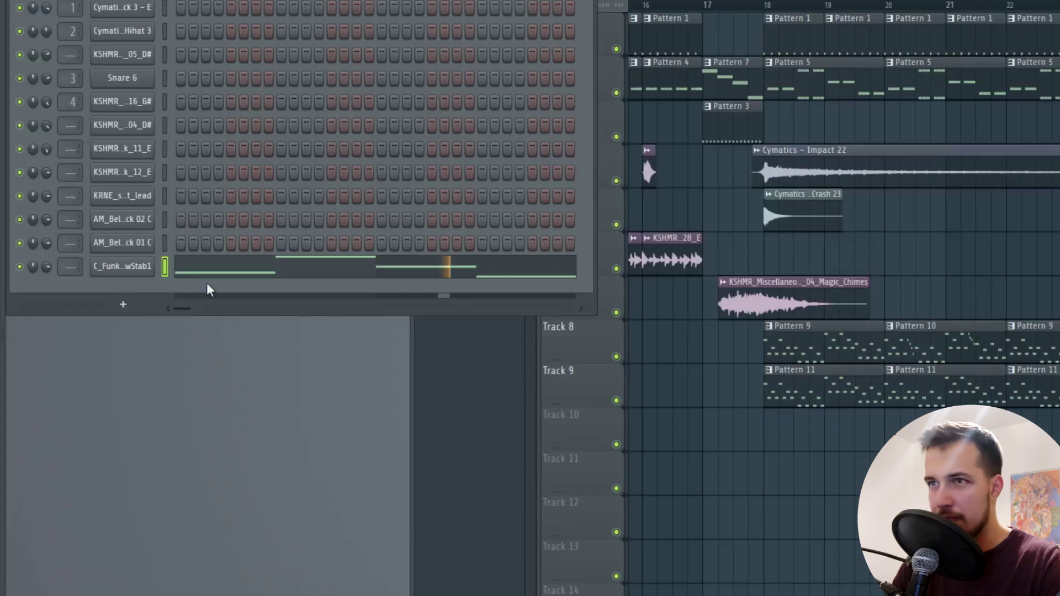
# Set the C_FunkySawStab1 volume envelope to zero attack, hold and release with full sustain, and remove the channel's polyphony limit
pyautogui.click(122, 266)
pyautogui.click(238, 202)
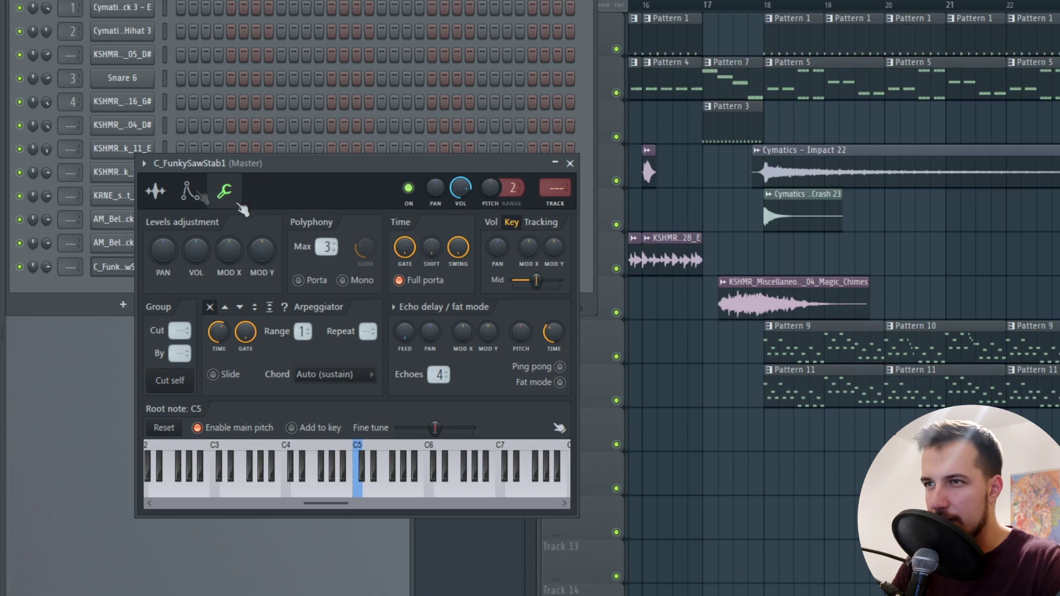
pyautogui.click(189, 191)
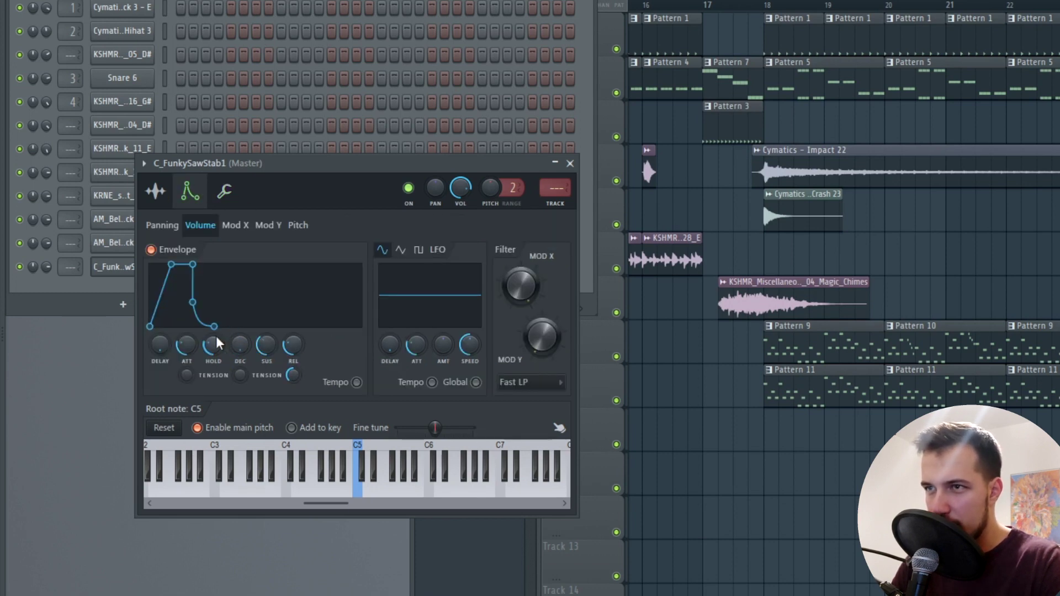
pyautogui.moveTo(186, 345); pyautogui.dragTo(187, 381)
pyautogui.moveTo(267, 345); pyautogui.dragTo(267, 332)
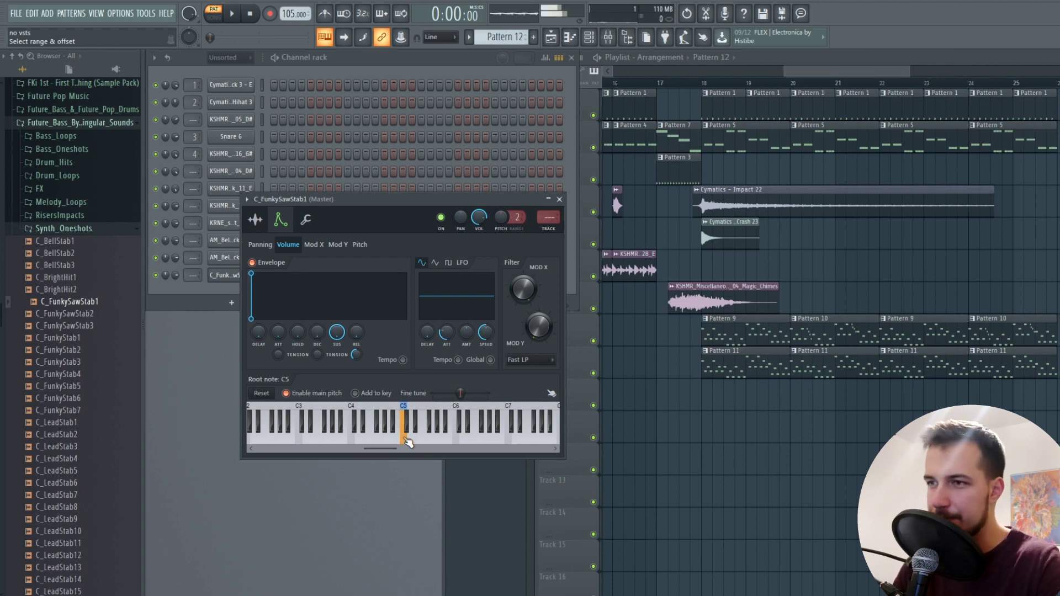
pyautogui.click(306, 221)
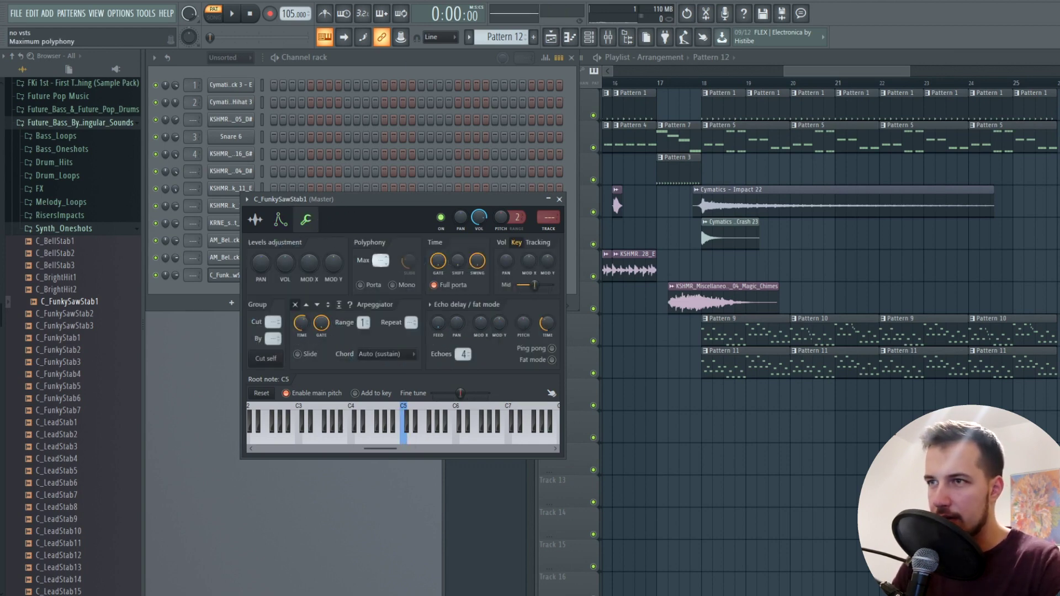
pyautogui.click(560, 199)
# Build chords on the first two C_FunkySawStab1 notes by adding G5 and B5 above E5, and E6 and G6 above C6
pyautogui.press('F7')
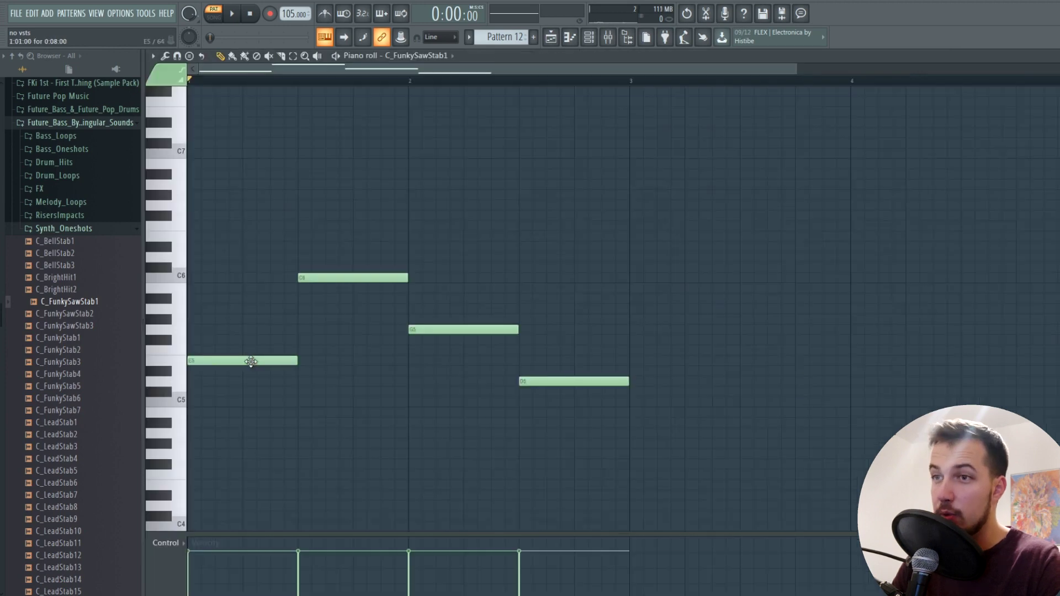
pyautogui.click(198, 329)
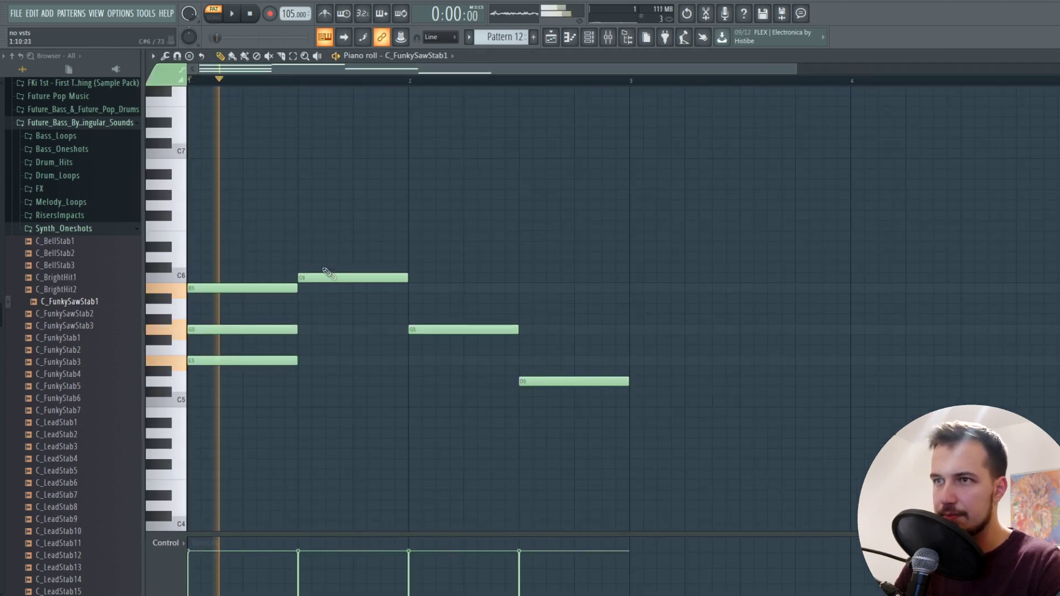
pyautogui.click(301, 237)
pyautogui.click(302, 205)
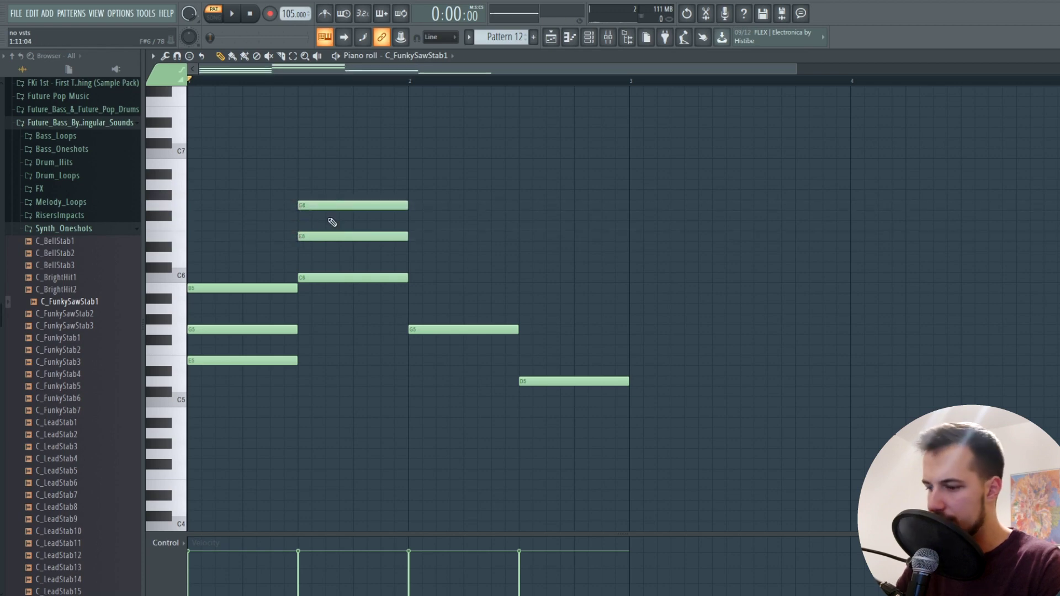
# Transpose the saw stab notes down an octave and revoice the first chord as E4, B4 and G5
pyautogui.hotkey('ctrl', 'Down')
pyautogui.press('space')
pyautogui.press('space')
pyautogui.moveTo(300, 438); pyautogui.dragTo(265, 471)
pyautogui.hotkey('ctrl', 'Up')
pyautogui.press('space')
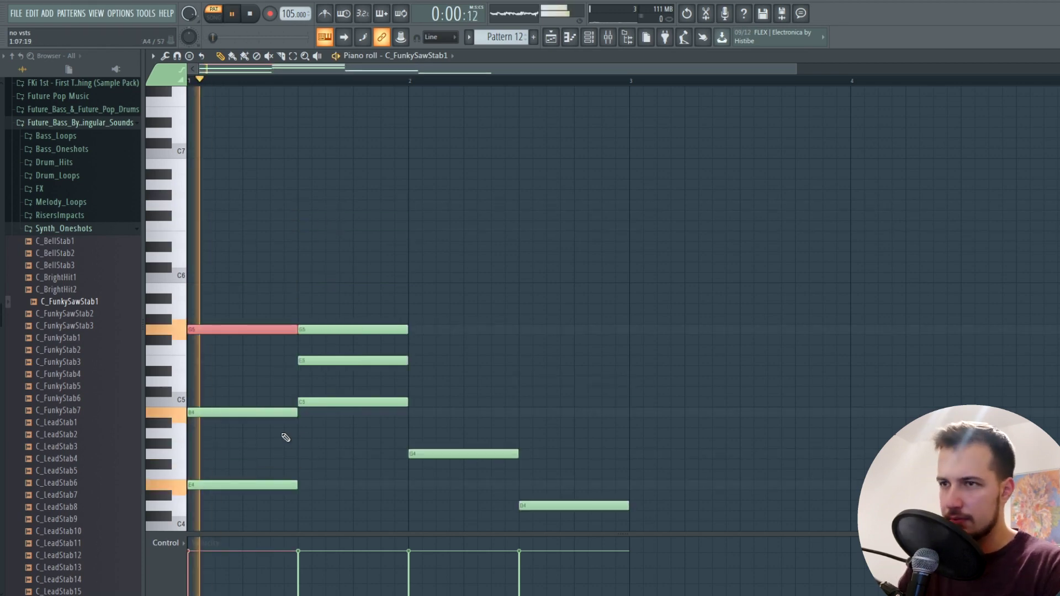
# Revoice the second chord as G4, C5, E5 and complete the last two as G4, B4, D5 and F#4, A4, D5
pyautogui.keyDown('ctrl'); pyautogui.click(467, 352); pyautogui.keyUp('ctrl')
pyautogui.scroll(-3, 471, 357)
pyautogui.press('space')
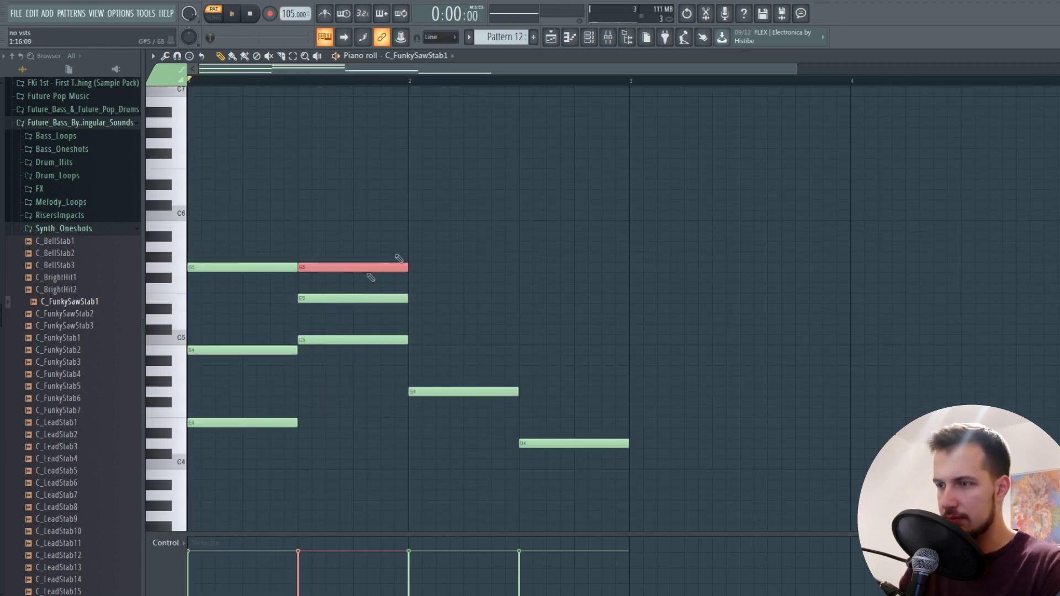
pyautogui.press('space')
pyautogui.hotkey('ctrl', 'Down')
pyautogui.press('F7')
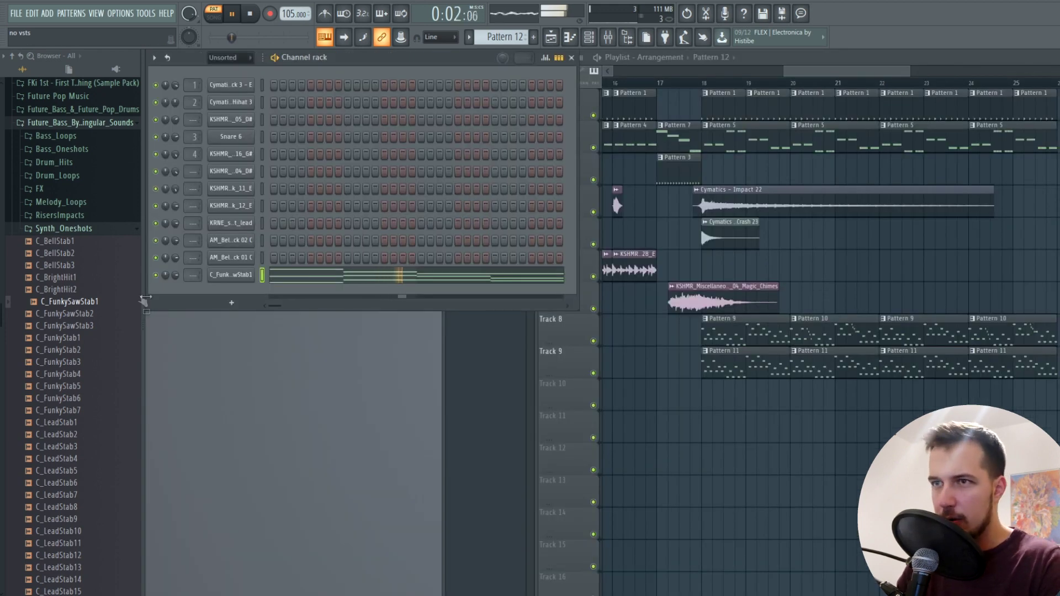
# Stop playback and reopen the C_FunkySawStab1 channel's envelope settings
pyautogui.click(222, 276)
pyautogui.press('space')
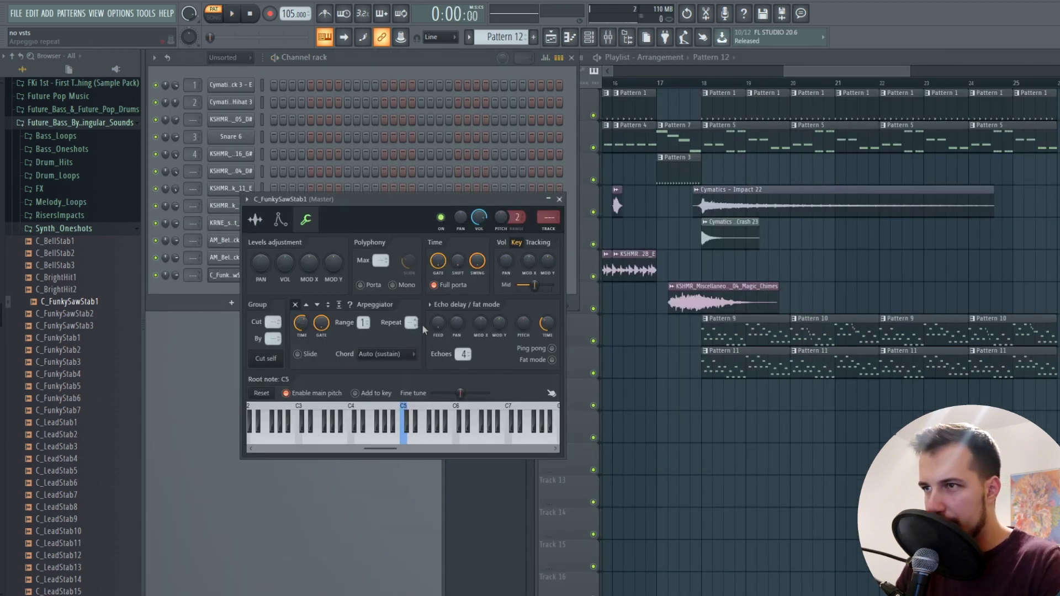
pyautogui.click(280, 220)
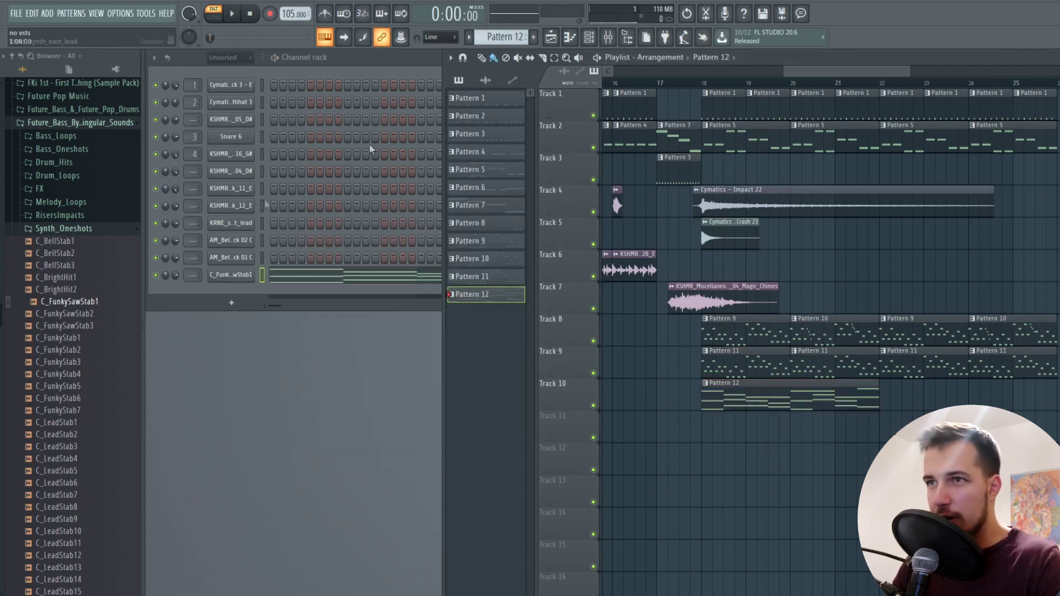
# Audition the vocal stabs in Synth_Oneshots and load C_VocalStab4 as a new channel
pyautogui.scroll(-8, 72, 331)
pyautogui.click(77, 458)
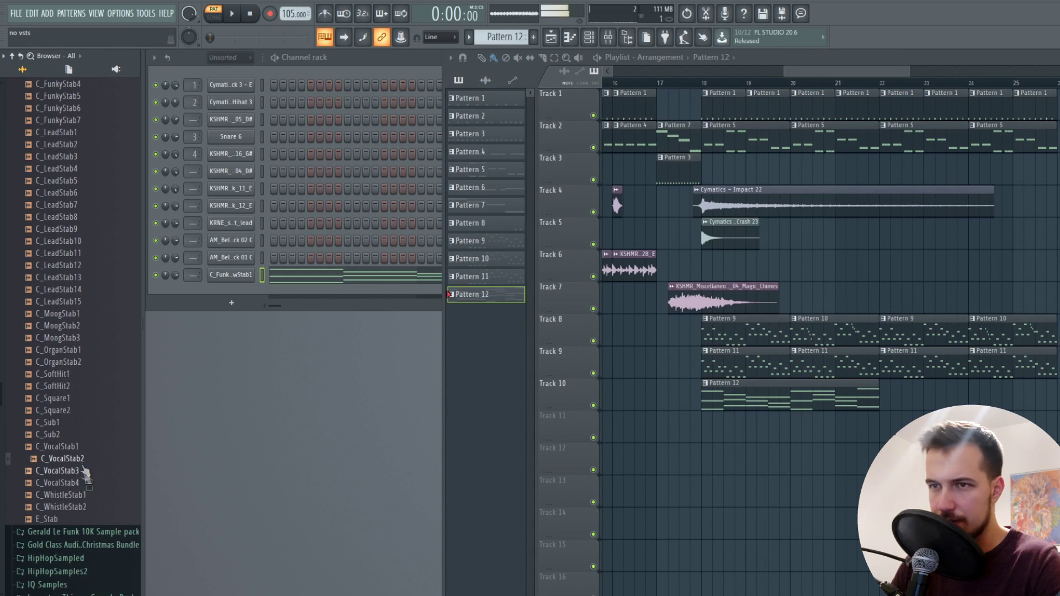
pyautogui.moveTo(83, 491); pyautogui.dragTo(260, 289)
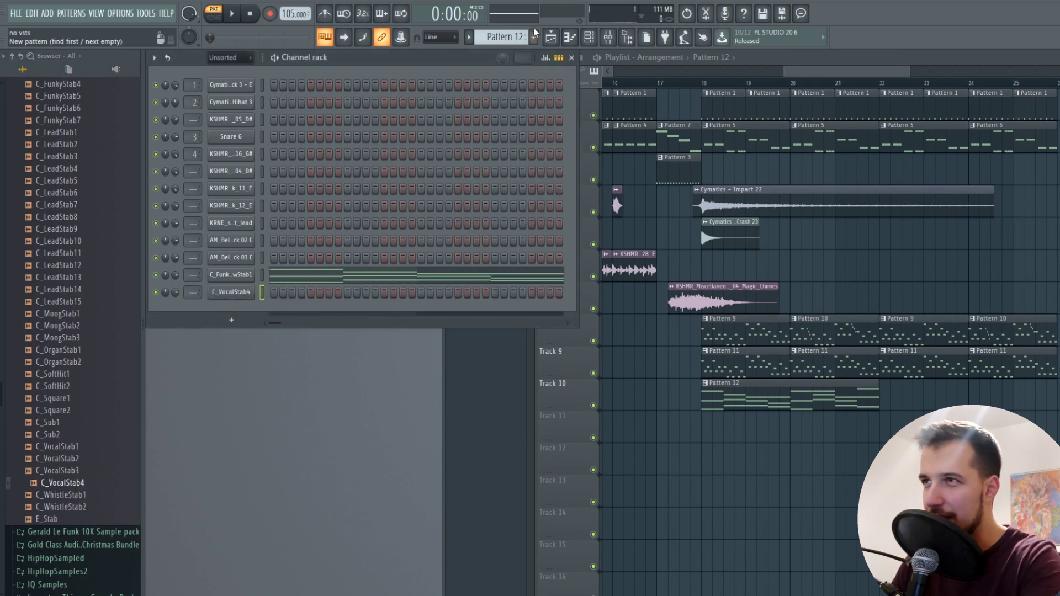
# Copy Pattern 9's arpeggio notes to the C_VocalStab4 channel in the new Pattern 13 and play it
pyautogui.click(768, 336)
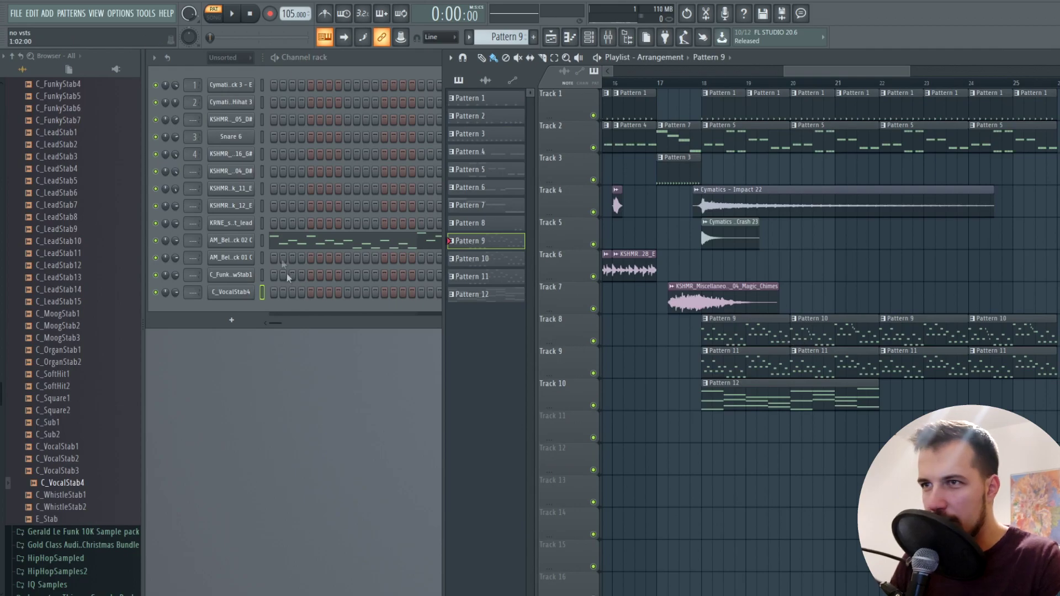
pyautogui.click(287, 277)
pyautogui.click(232, 14)
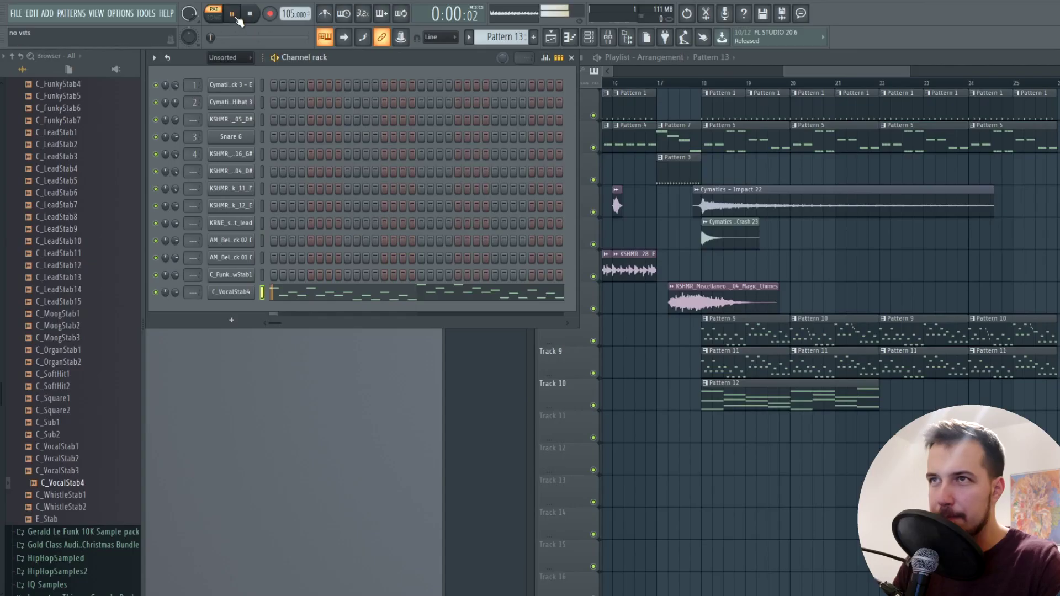
# Make the C_VocalStab4 channel monophonic and open its envelope settings
pyautogui.click(230, 292)
pyautogui.click(295, 234)
pyautogui.click(321, 235)
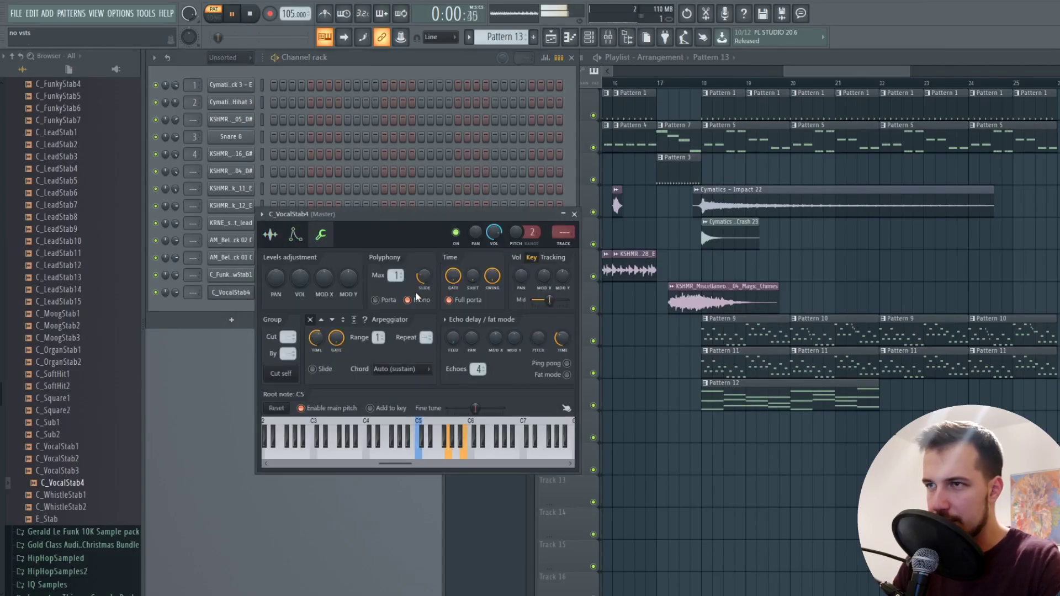
pyautogui.click(296, 235)
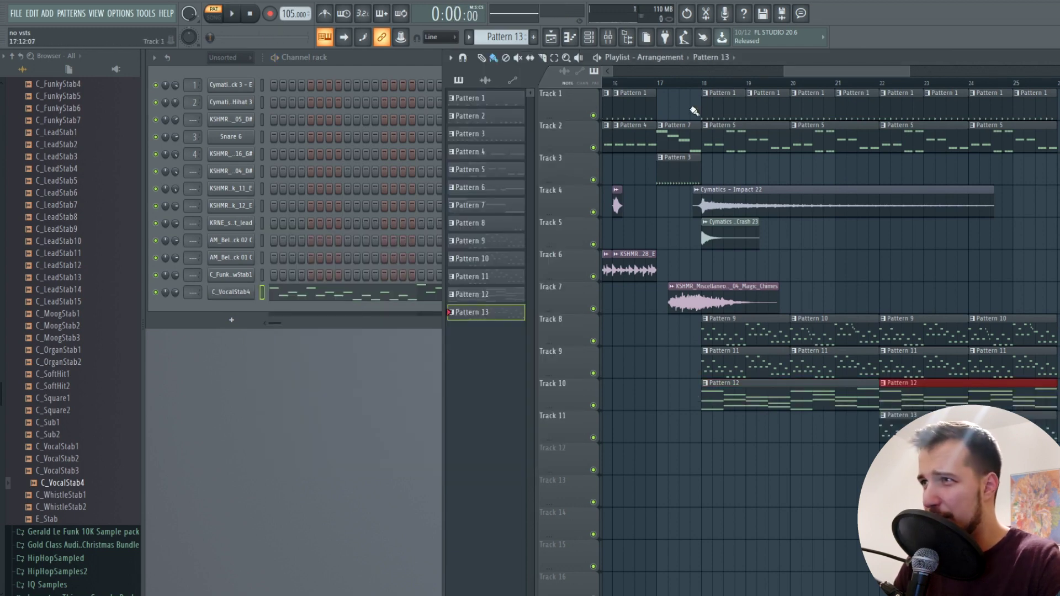
# Play the arrangement from bar 17 and delete both Pattern 13 clips from Track 11
pyautogui.press('space')
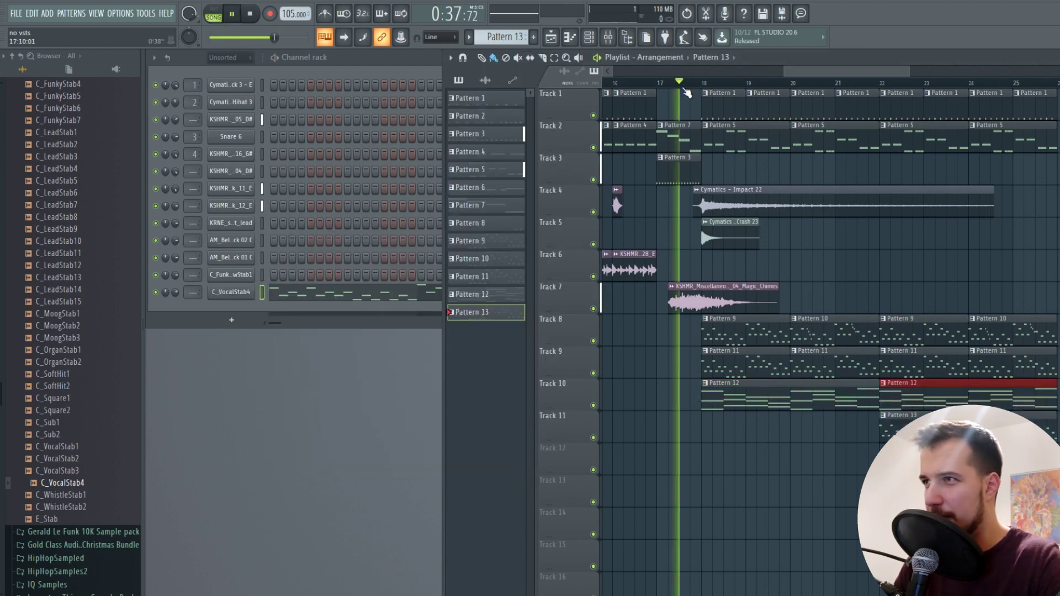
pyautogui.scroll(-2, 816, 72)
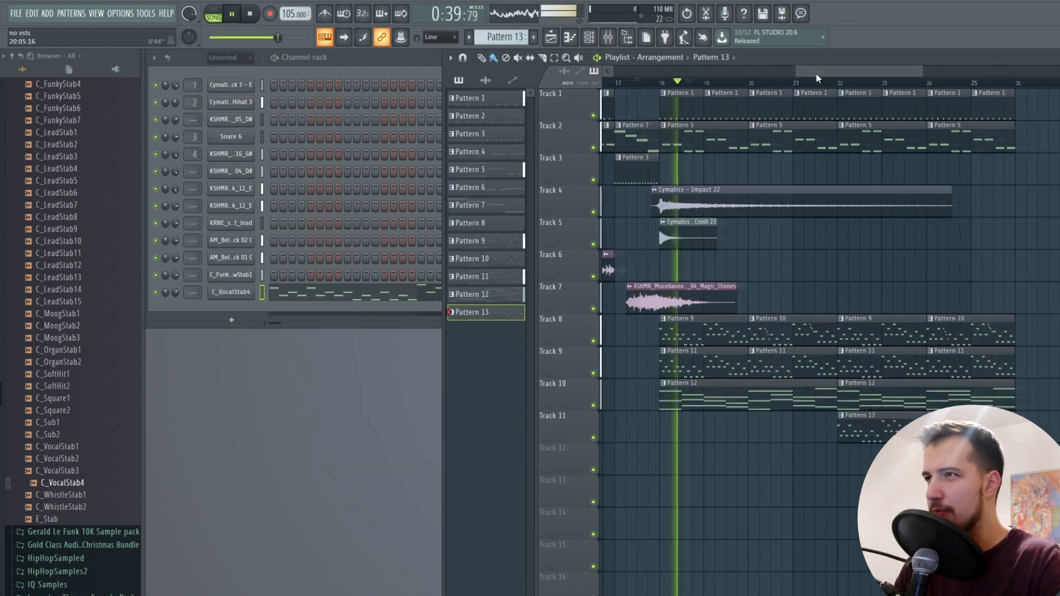
pyautogui.scroll(-3, 768, 87)
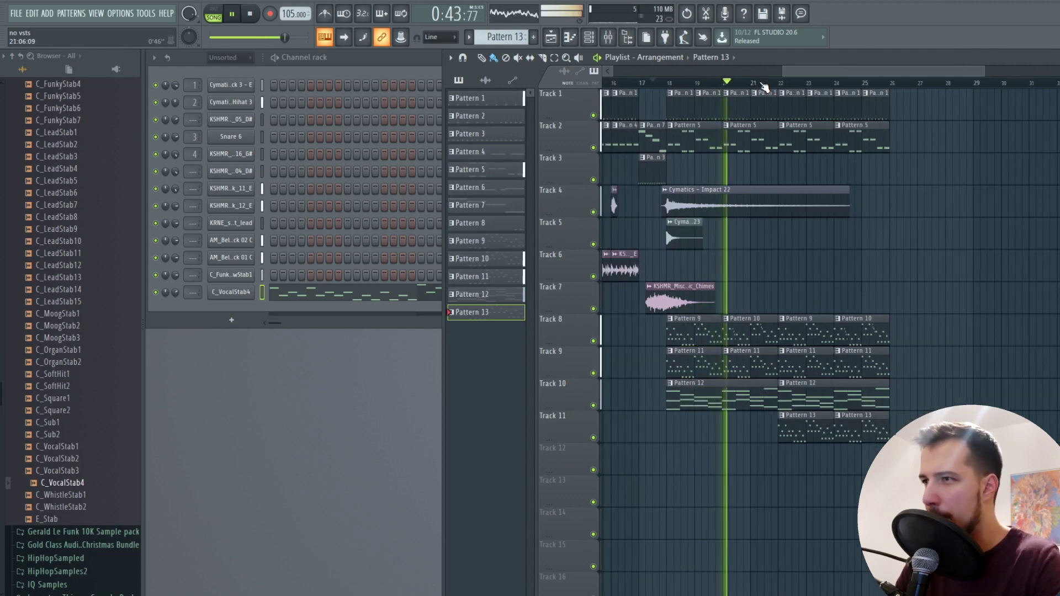
pyautogui.moveTo(804, 73); pyautogui.dragTo(827, 79)
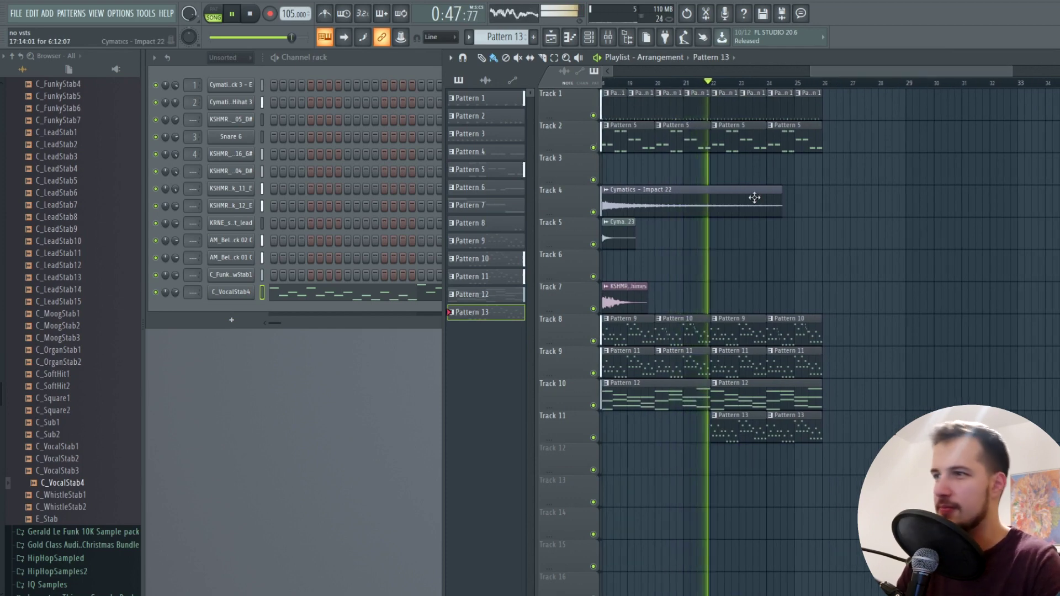
pyautogui.rightClick(740, 440)
pyautogui.rightClick(795, 430)
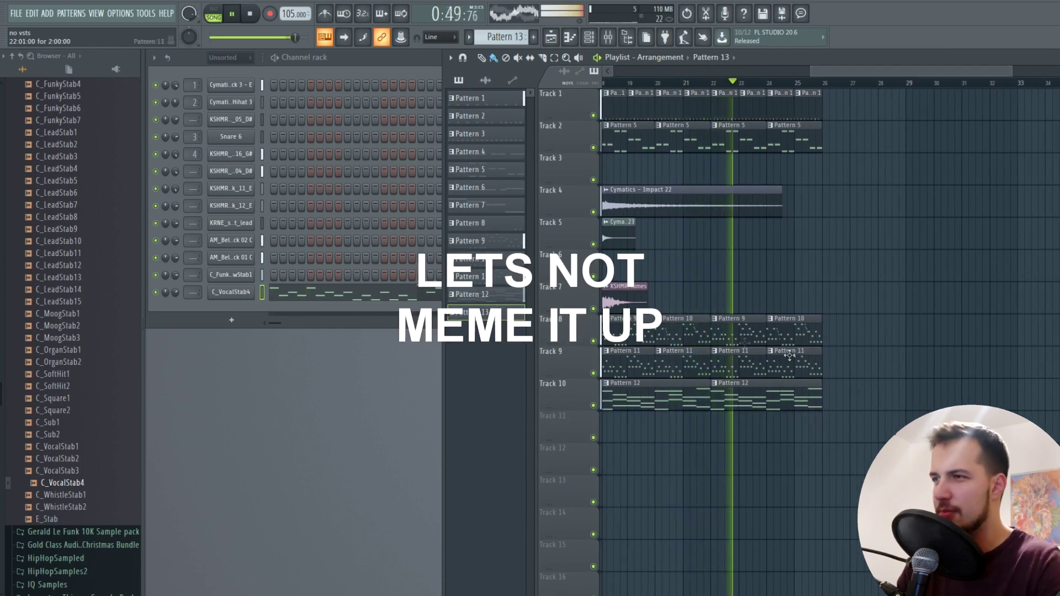
# Make the Pattern 9 clip at bar 22 on Track 8 unique
pyautogui.rightClick(710, 319)
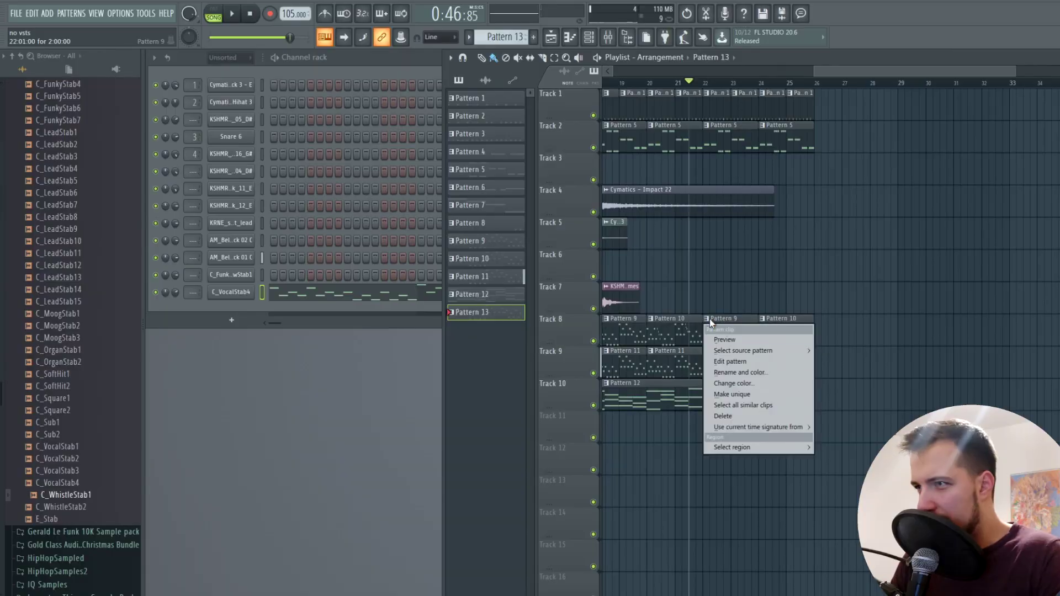
pyautogui.click(754, 395)
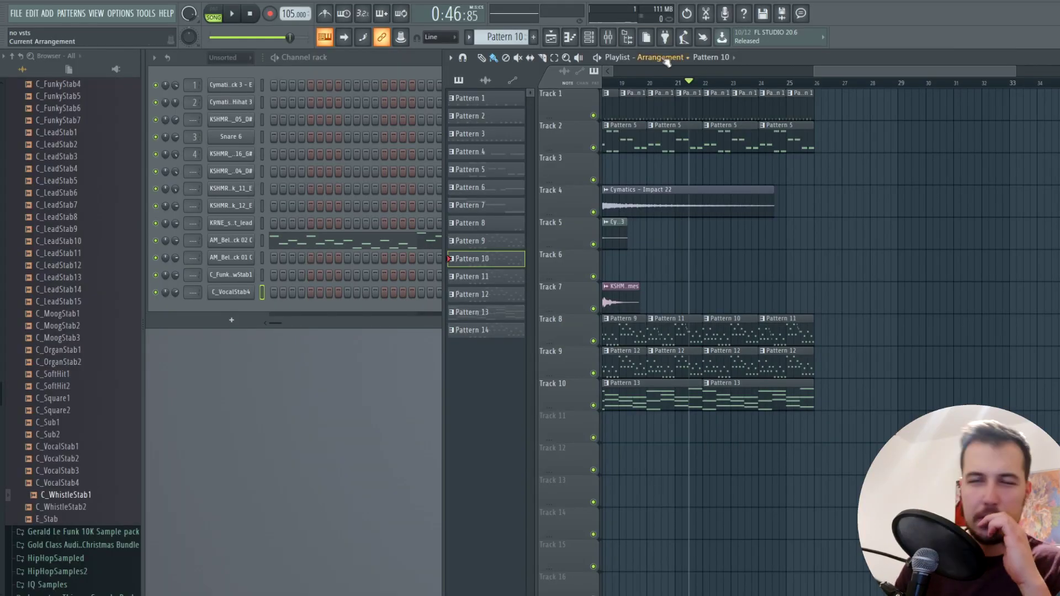
pyautogui.moveTo(837, 70); pyautogui.dragTo(800, 71)
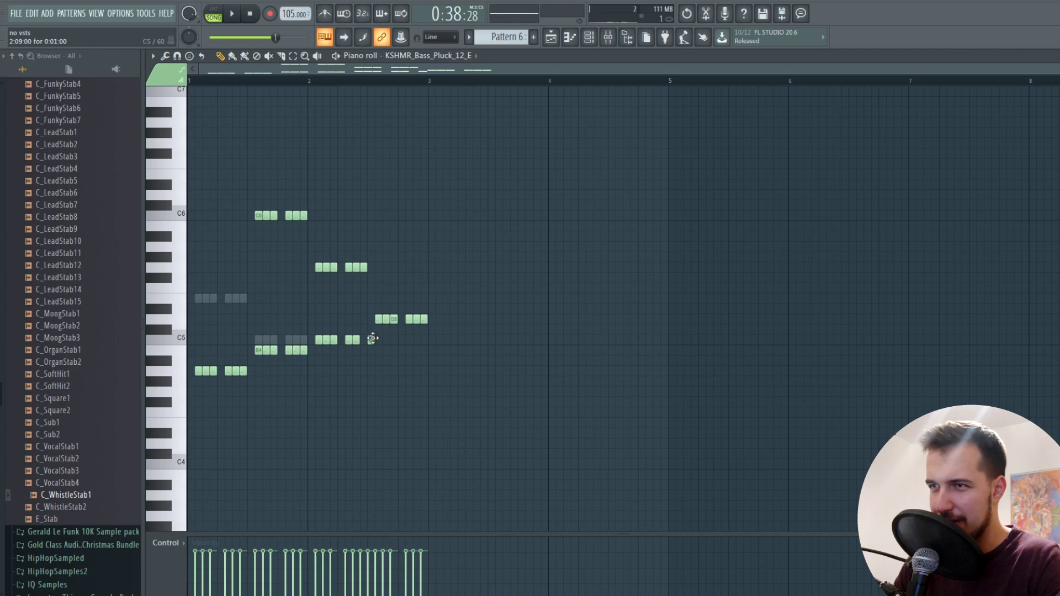
# Clean up Pattern 6's bass pluck notes into a line rising through A4, B4, C5 and D5, and move its Track 2 clip to bar 24
pyautogui.moveTo(213, 159); pyautogui.dragTo(383, 239)
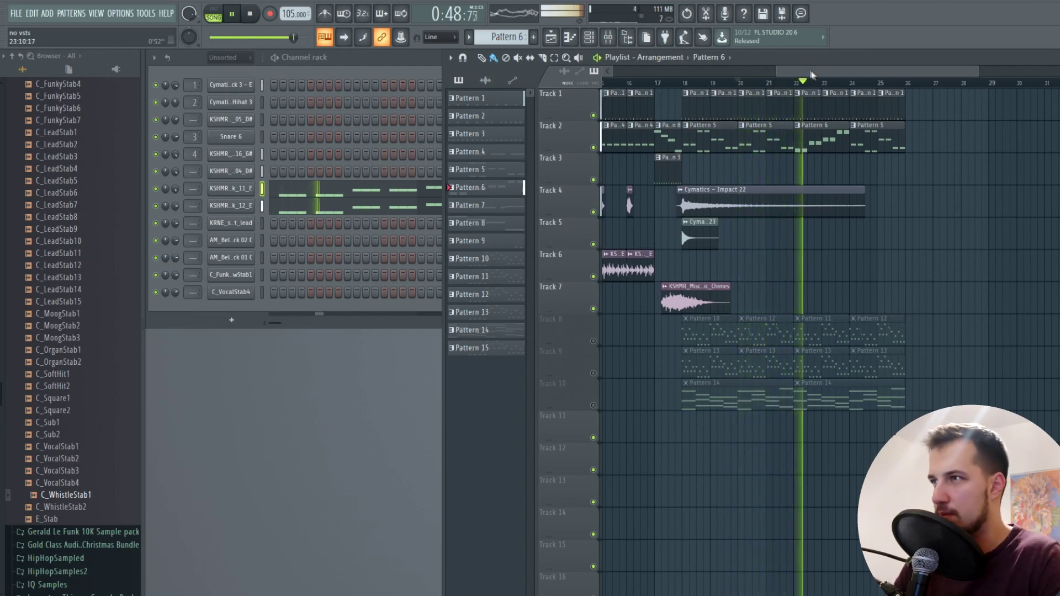
pyautogui.moveTo(813, 75); pyautogui.dragTo(829, 77)
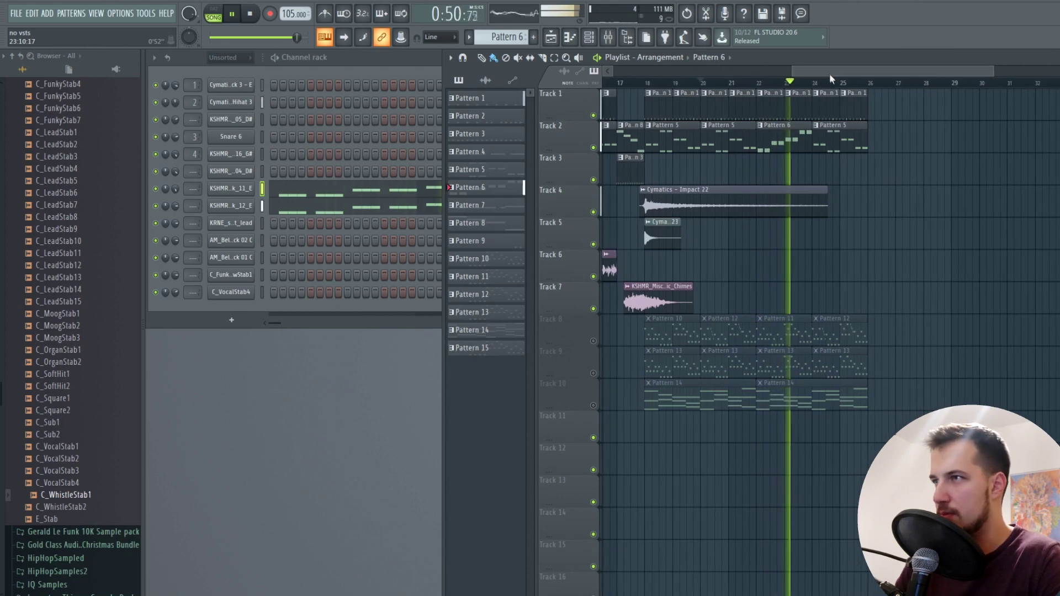
pyautogui.press('space')
pyautogui.moveTo(776, 142); pyautogui.dragTo(836, 140)
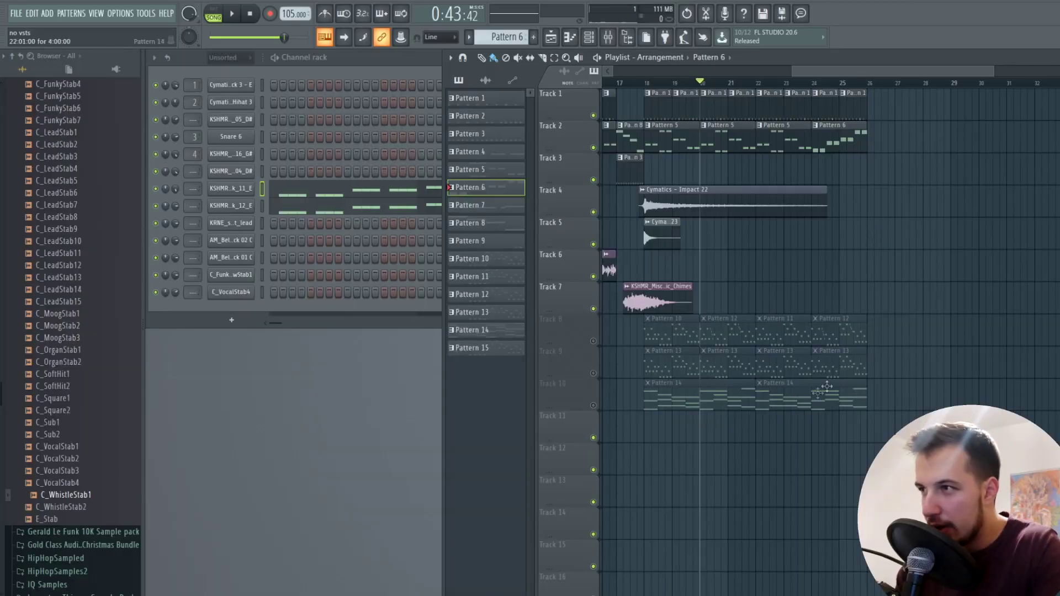
# Make the Pattern 14 clip at bar 22 on Track 10 unique and position the pasted A4, B4, C5, D5 notes from bar 3
pyautogui.click(817, 394)
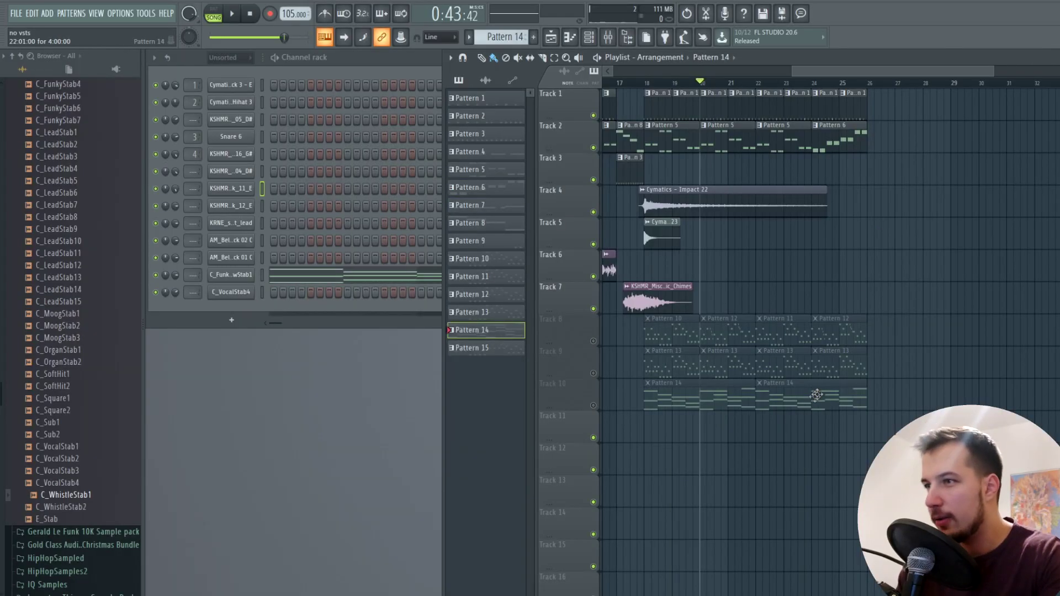
pyautogui.click(760, 390)
pyautogui.click(786, 467)
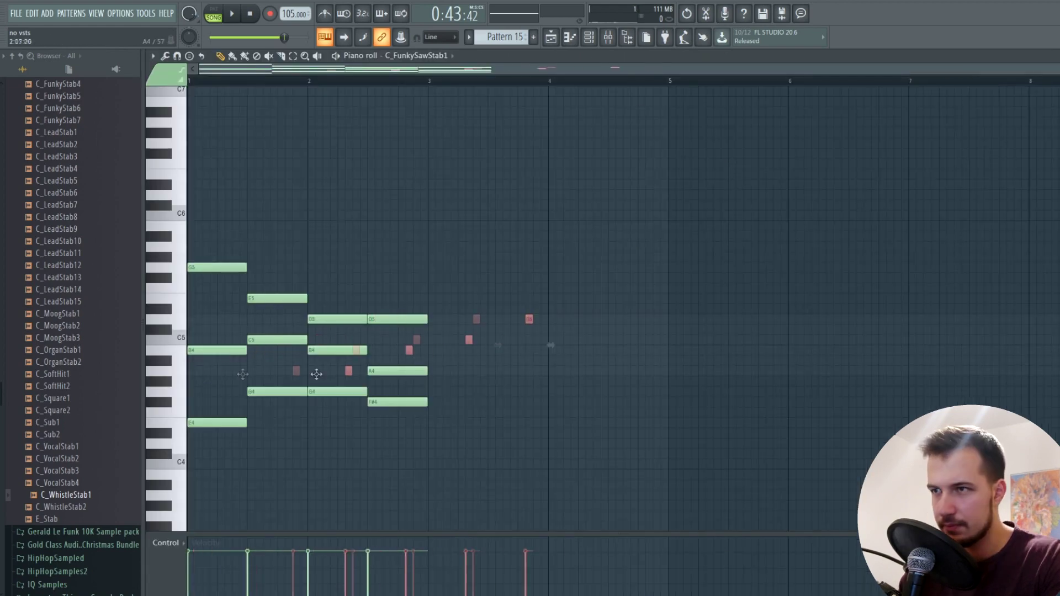
pyautogui.moveTo(314, 373); pyautogui.dragTo(416, 372)
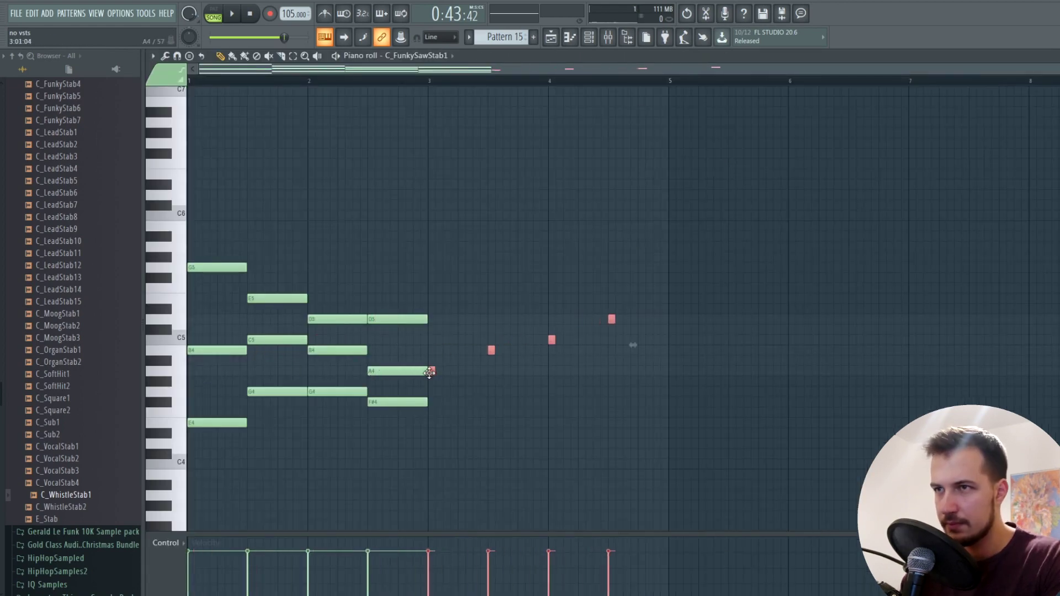
# Lengthen the rising saw stab notes to half a bar each and stack chord notes on them
pyautogui.click(166, 56)
pyautogui.click(193, 86)
pyautogui.hotkey('ctrl', 'd')
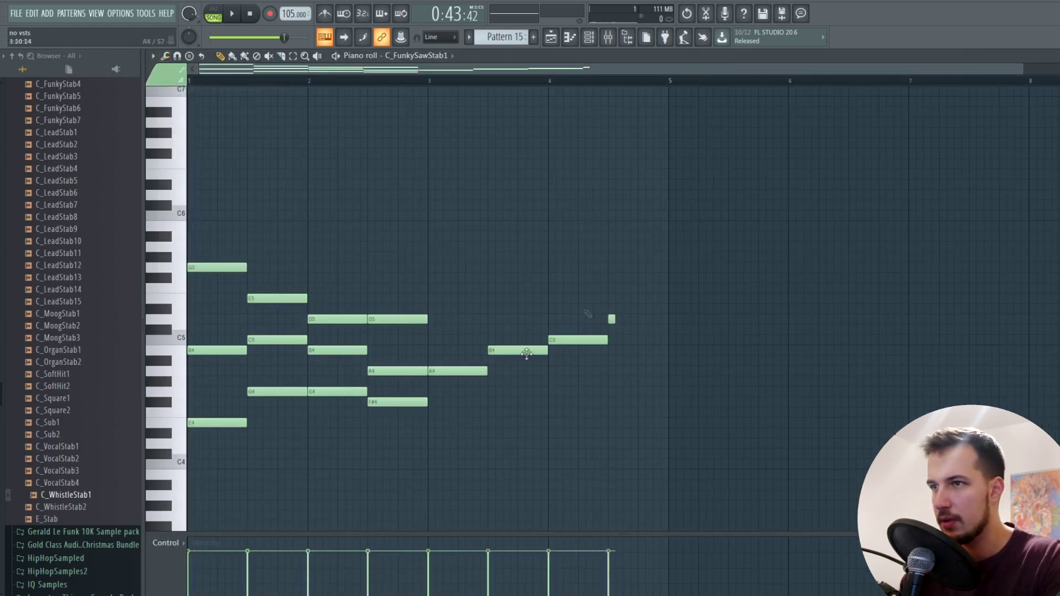
pyautogui.moveTo(428, 333); pyautogui.dragTo(429, 344)
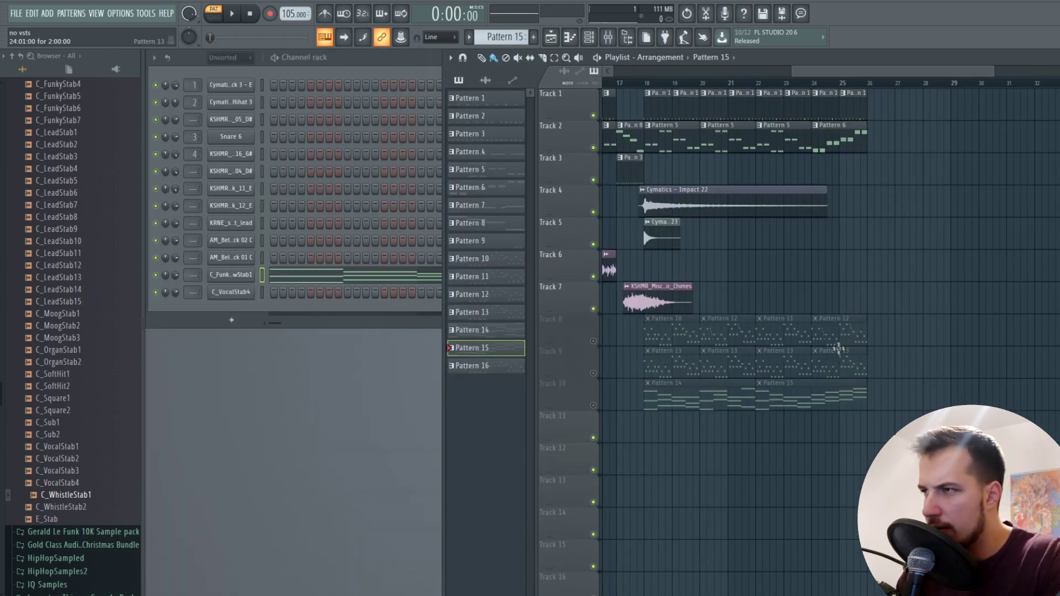
# Unmute Tracks 8, 9 and 10 and play the arrangement from bar 22
pyautogui.click(594, 341)
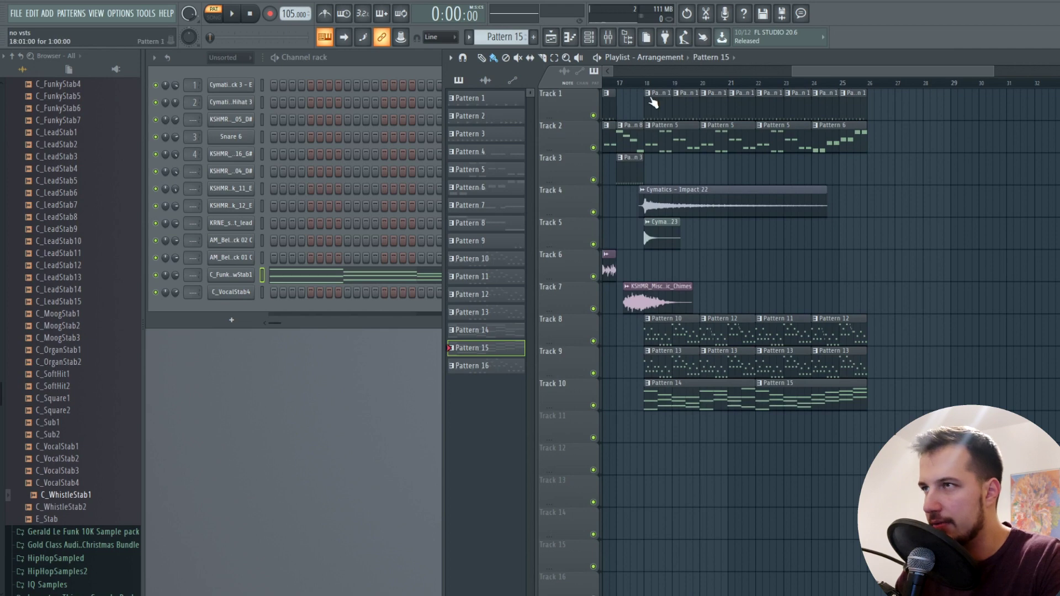
pyautogui.click(759, 84)
pyautogui.press('space')
pyautogui.click(593, 342)
pyautogui.click(594, 374)
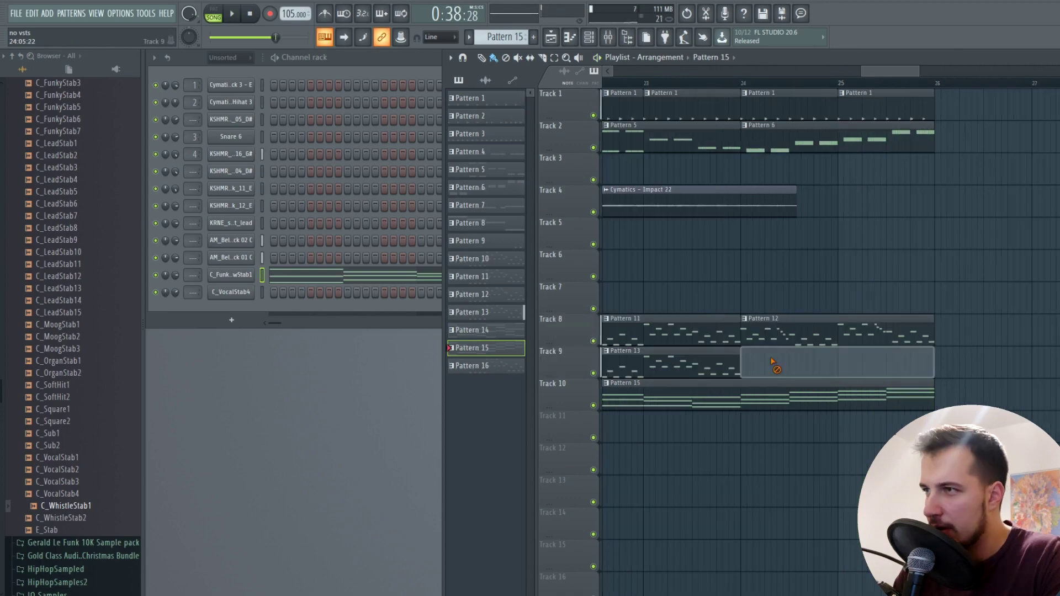
# Make Track 8's clip at bar 24 unique and rewrite its AM_Bell Pluck 02 C arpeggio over the rising A4, B4, C5, D5 line
pyautogui.click(744, 318)
pyautogui.click(773, 373)
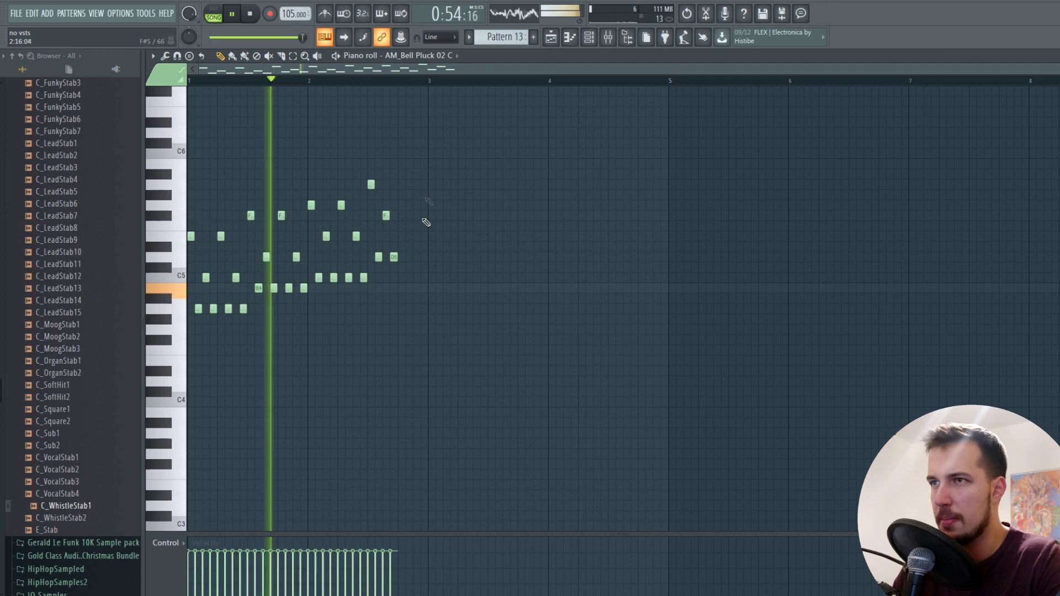
pyautogui.moveTo(430, 149); pyautogui.dragTo(367, 274)
pyautogui.hotkey('ctrl', 'b')
pyautogui.keyDown('ctrl'); pyautogui.click(475, 292); pyautogui.keyUp('ctrl')
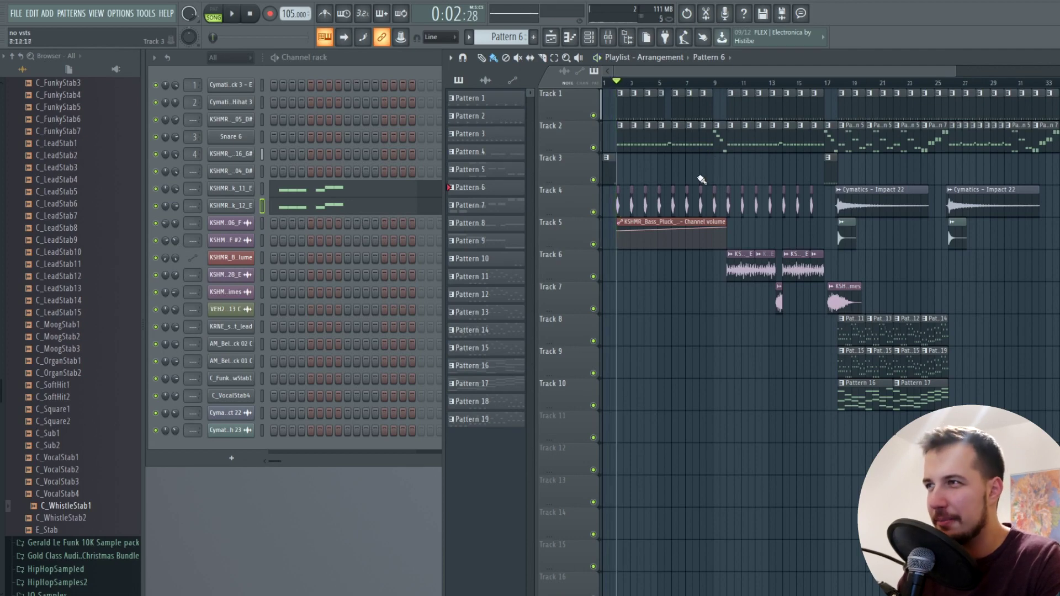
# Move the song playback position to bar 18
pyautogui.click(834, 83)
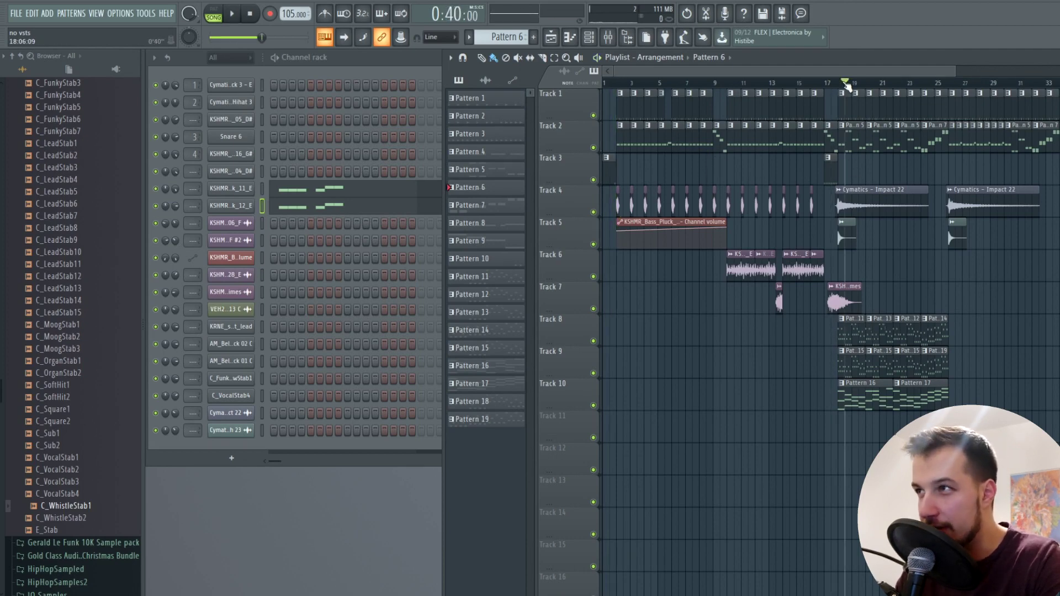